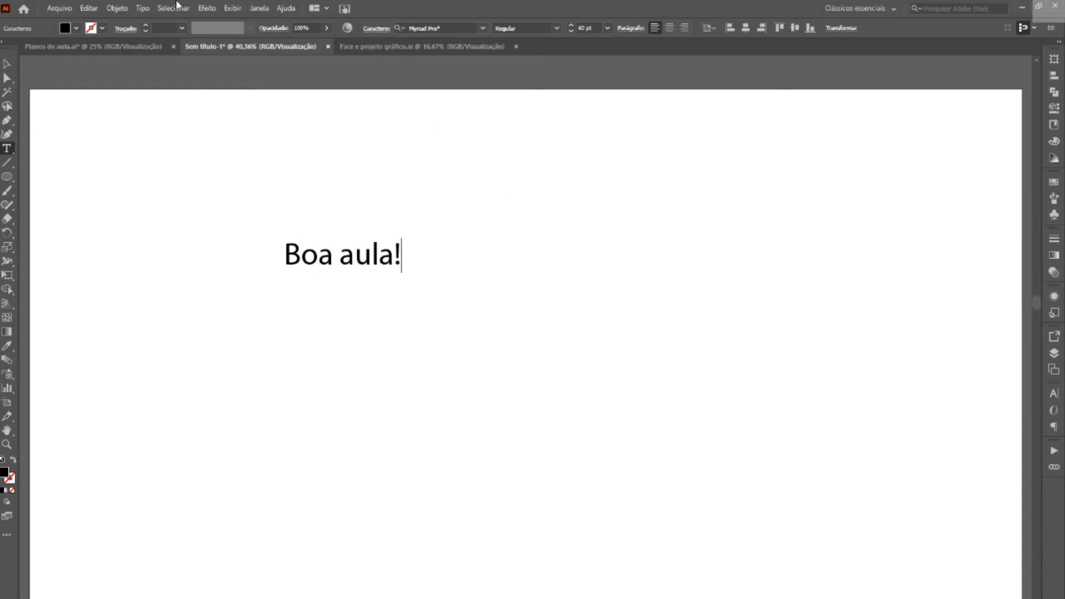
Finish editing the "Boa aula!" text and scale it up freehand to about 249 pt.
{"action": "key", "text": "Escape"}
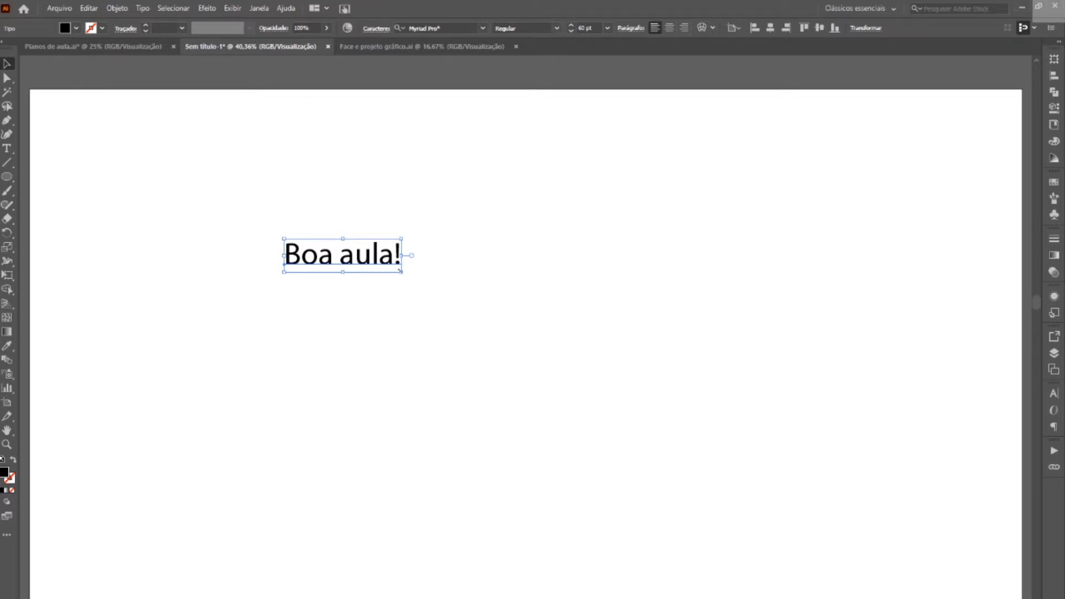
{"action": "left_click", "coordinate": [7, 65]}
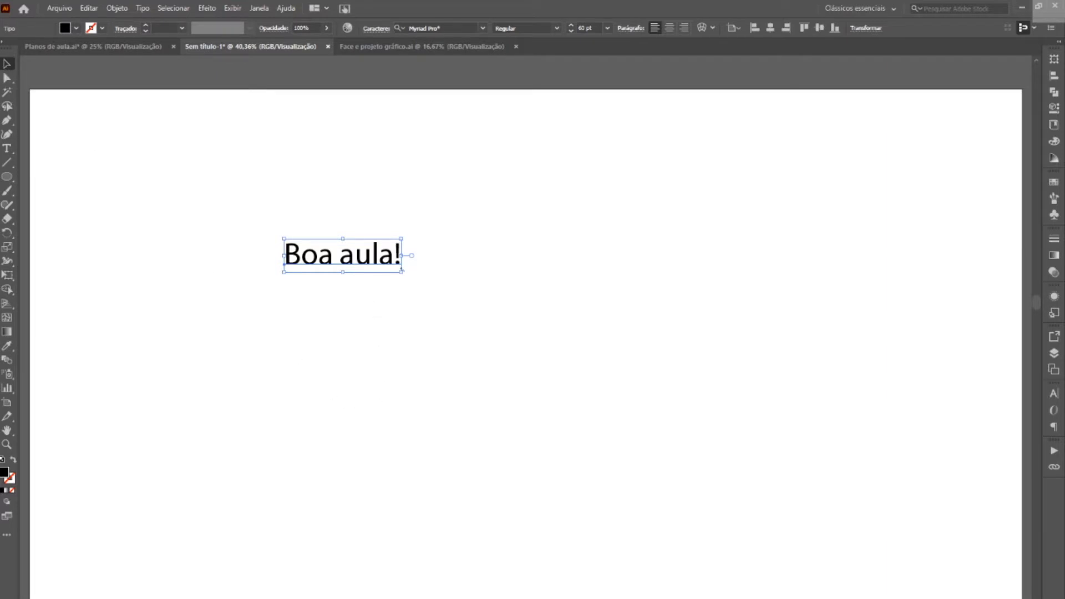
{"action": "left_click_drag", "start_coordinate": [402, 270], "coordinate": [769, 475]}
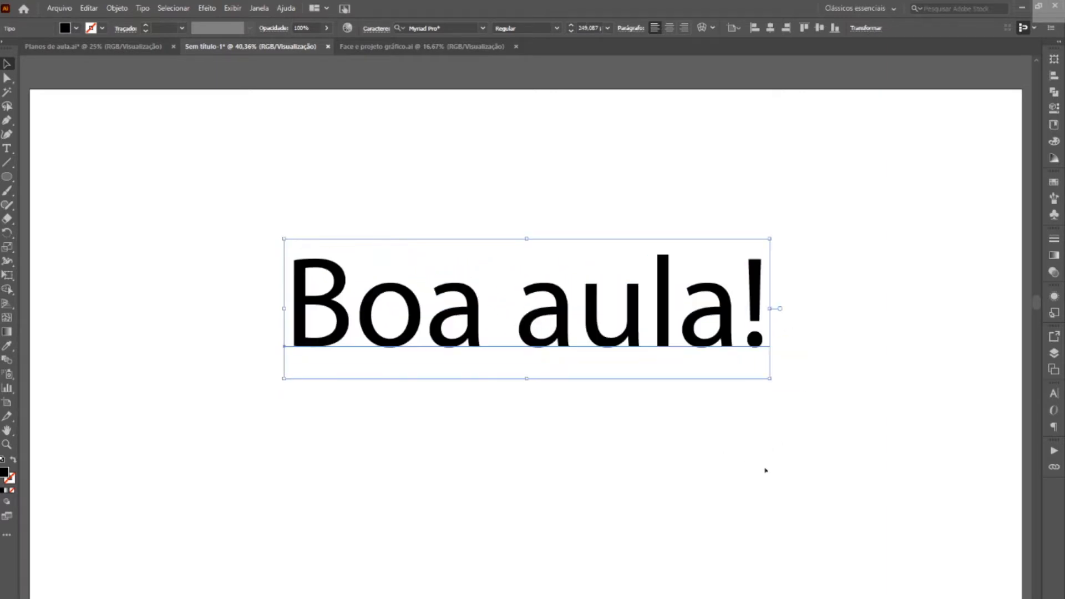
Preview smaller font sizes and other font families on the "Boa aula!" text without applying any.
{"action": "left_click", "coordinate": [608, 28]}
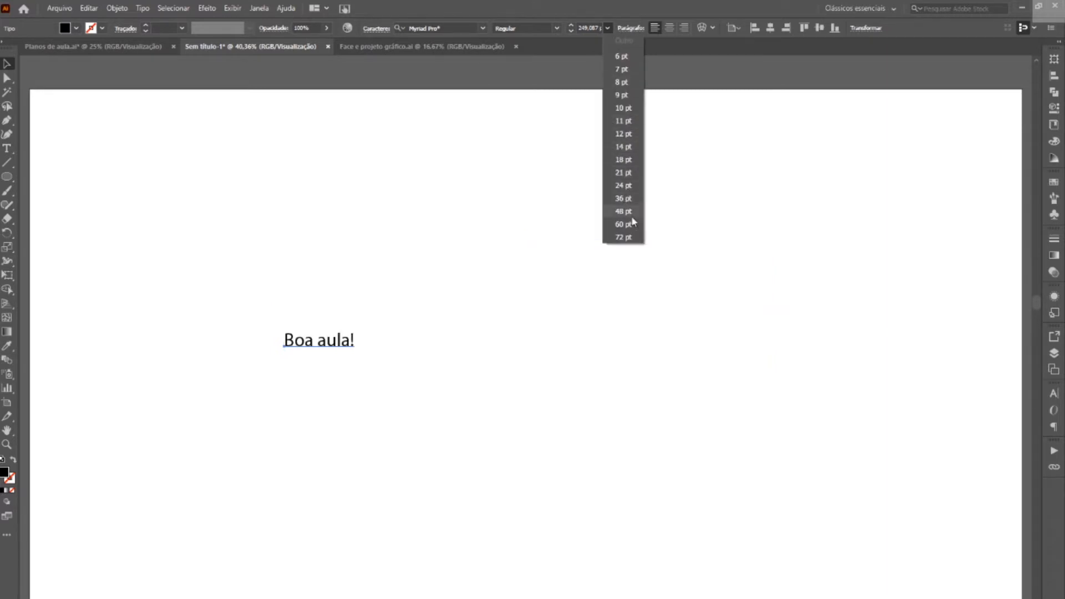
{"action": "key", "text": "Escape"}
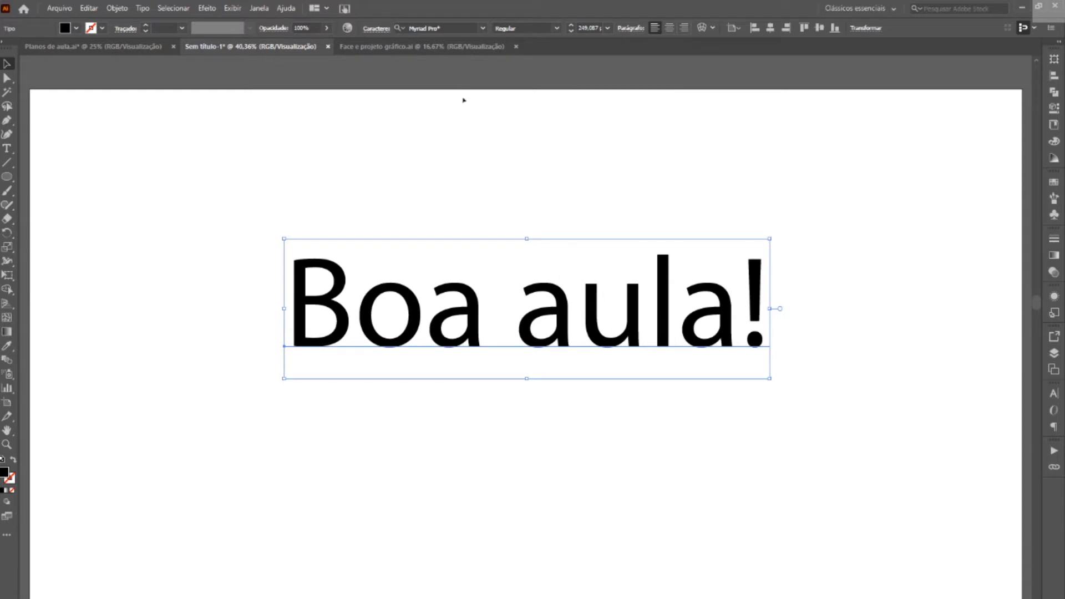
{"action": "left_click", "coordinate": [482, 28]}
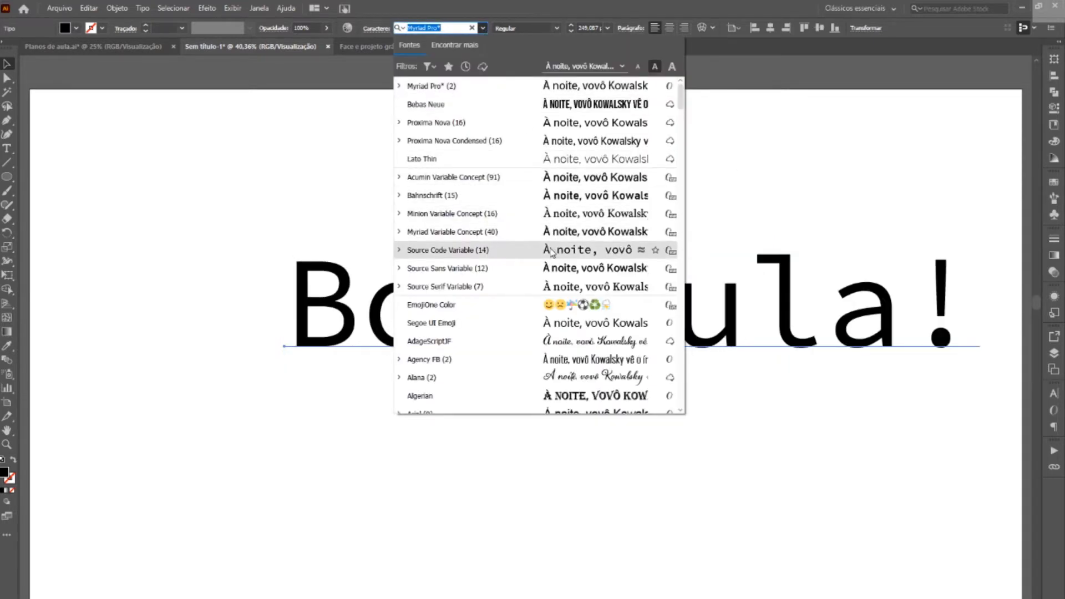
{"action": "key", "text": "Escape"}
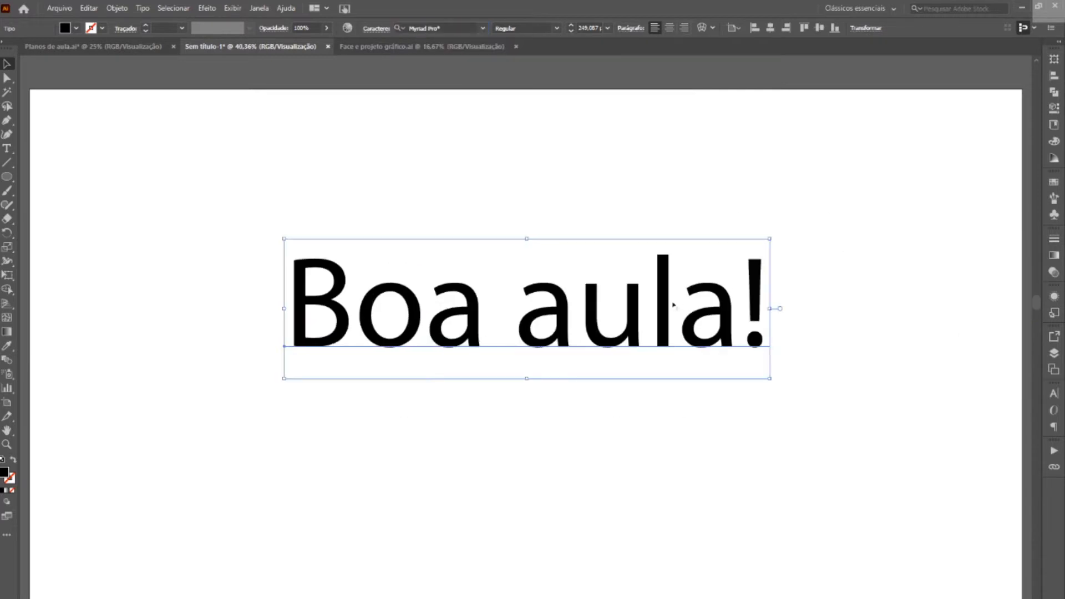
Move the "Boa aula!" text straight down into the lower half of the artboard view.
{"action": "left_click_drag", "start_coordinate": [673, 304], "coordinate": [667, 470]}
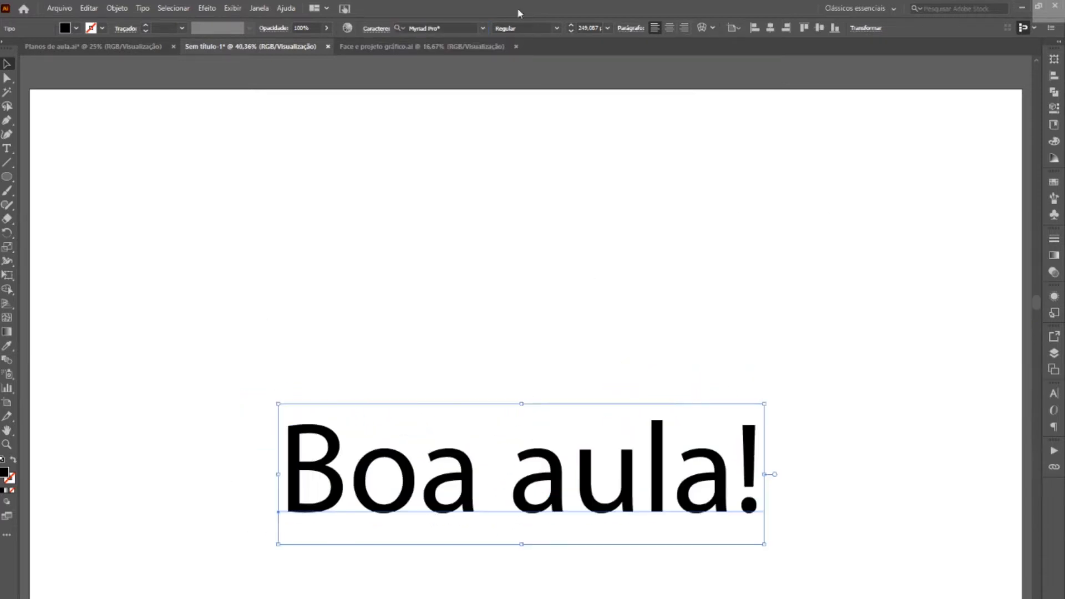
{"action": "left_click", "coordinate": [483, 29]}
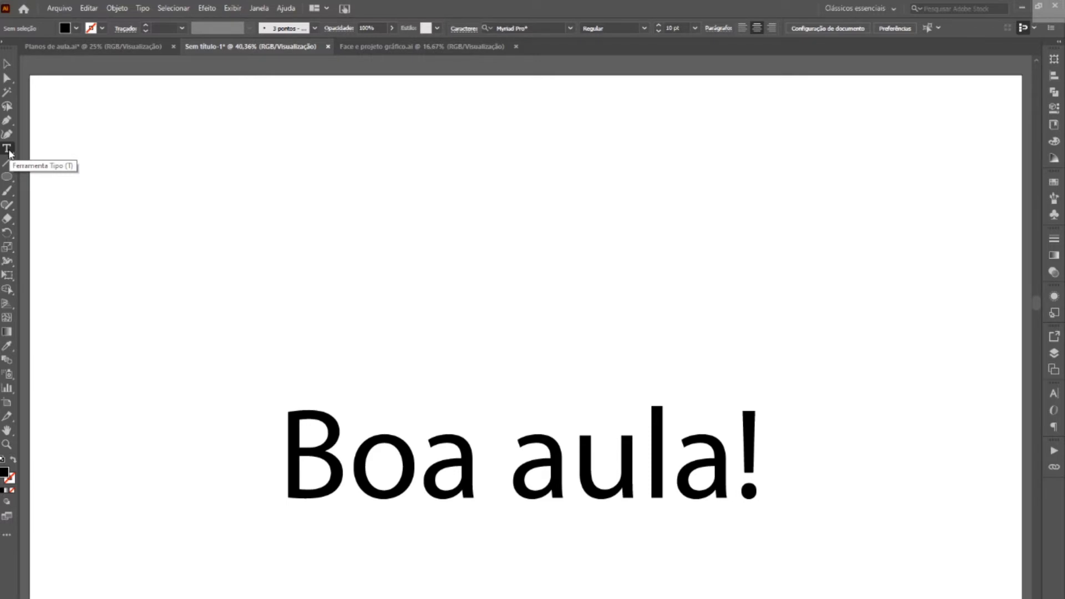
Draw an unfilled, black-outlined circle about 527 px across above the text and shift it up and to the left.
{"action": "left_click", "coordinate": [9, 151]}
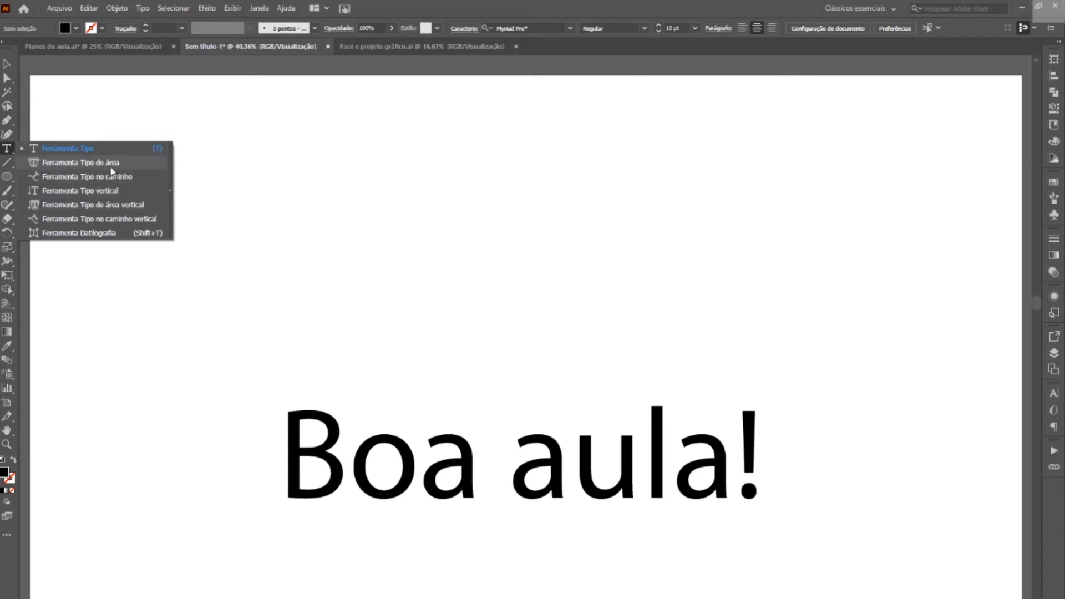
{"action": "left_click", "coordinate": [5, 176]}
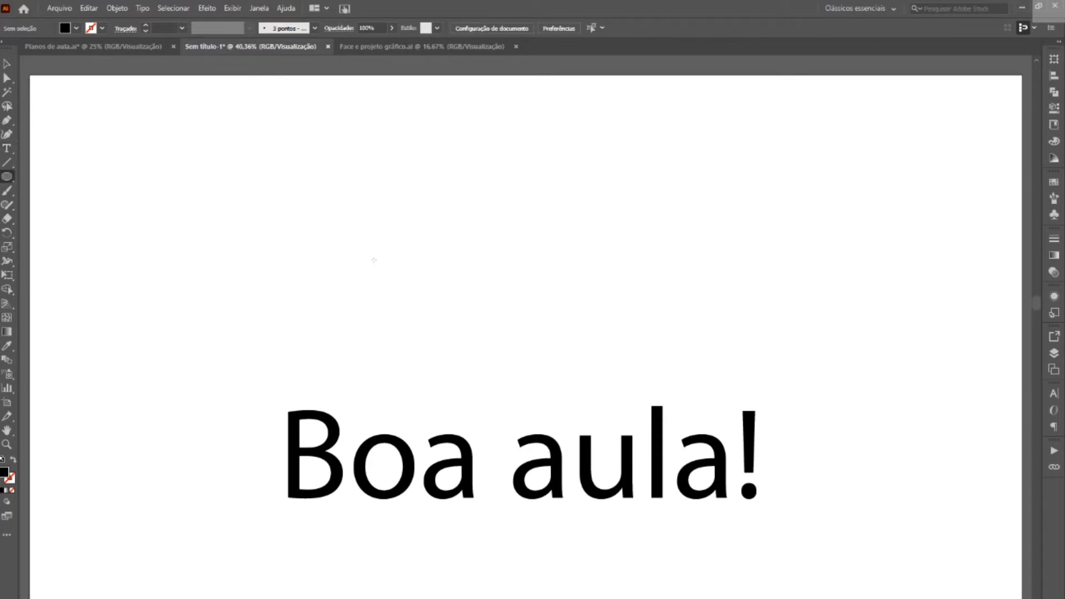
{"action": "left_click_drag", "start_coordinate": [437, 138], "coordinate": [686, 410]}
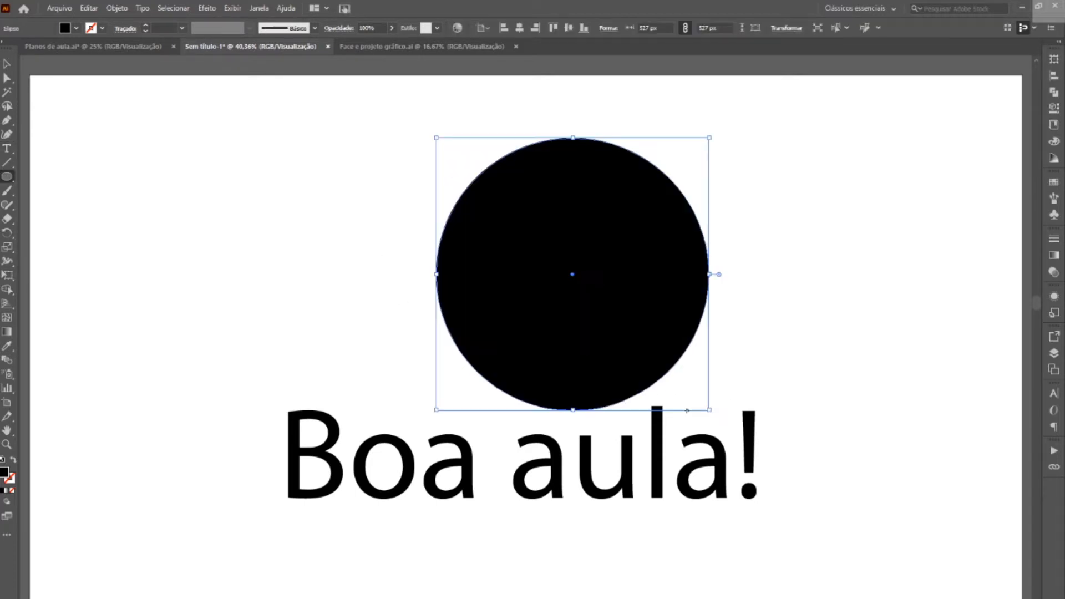
{"action": "key", "text": "shift+x"}
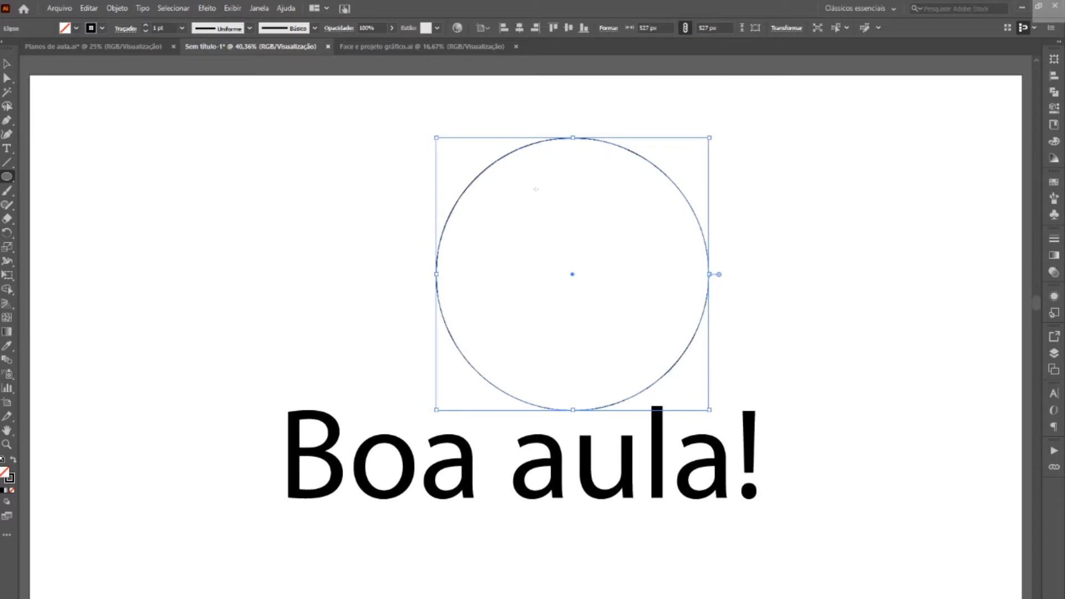
{"action": "key", "text": "v"}
{"action": "left_click_drag", "start_coordinate": [657, 166], "coordinate": [570, 137]}
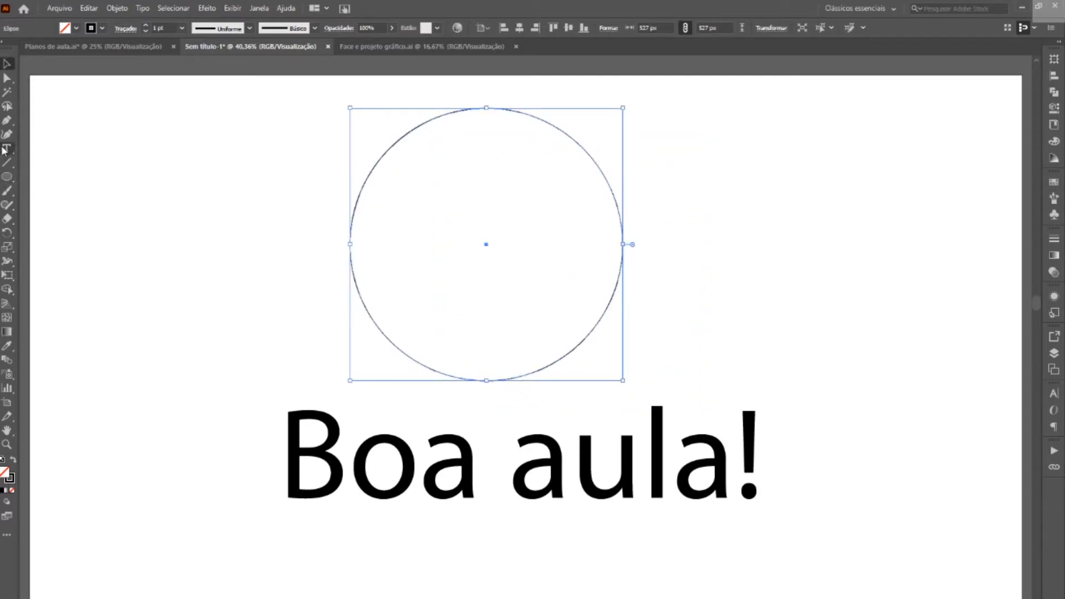
Fill the circle with placeholder text using the Area Type tool and set its font size to 9 pt.
{"action": "left_click_drag", "start_coordinate": [5, 149], "coordinate": [89, 161]}
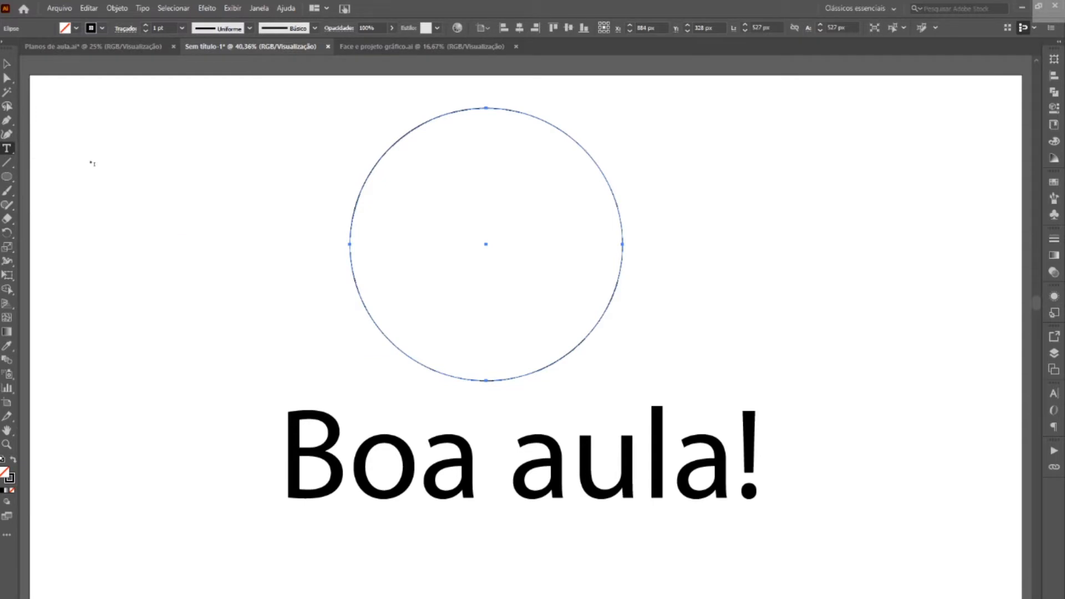
{"action": "left_click", "coordinate": [474, 110]}
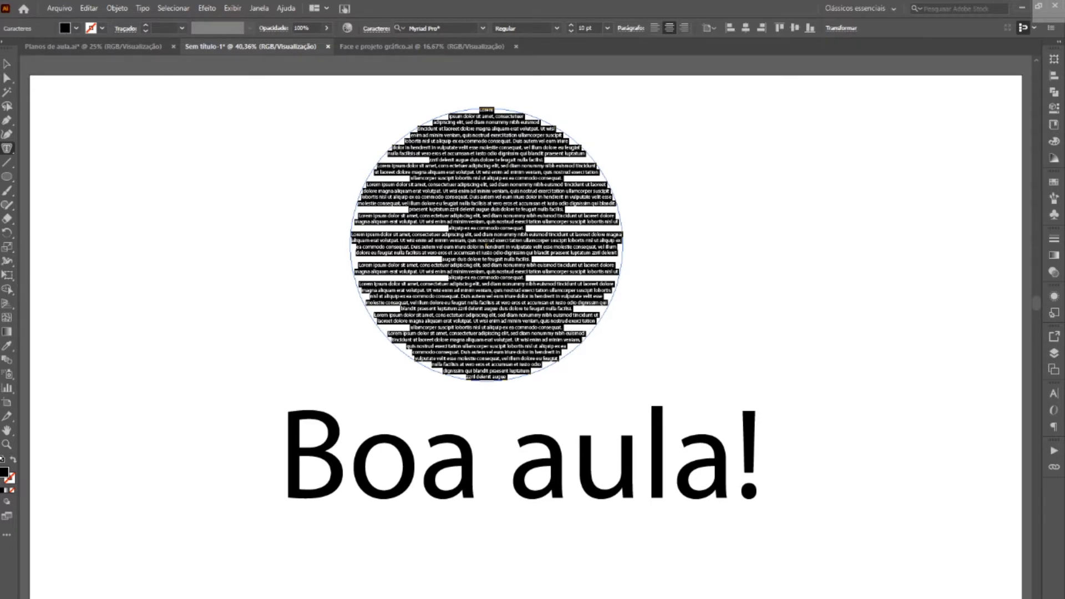
{"action": "key", "text": "Escape"}
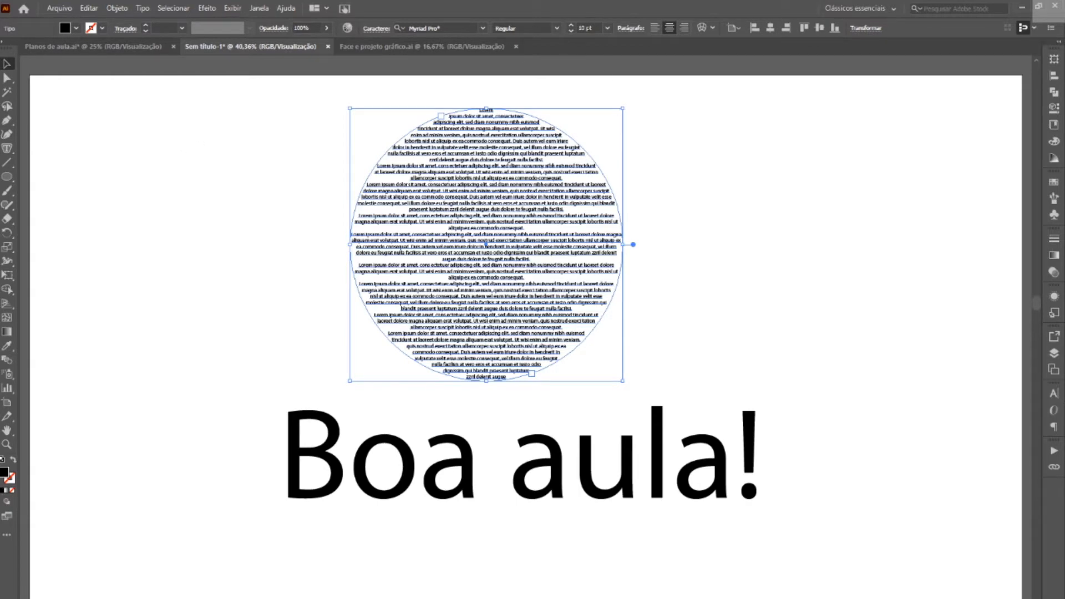
{"action": "left_click", "coordinate": [608, 29]}
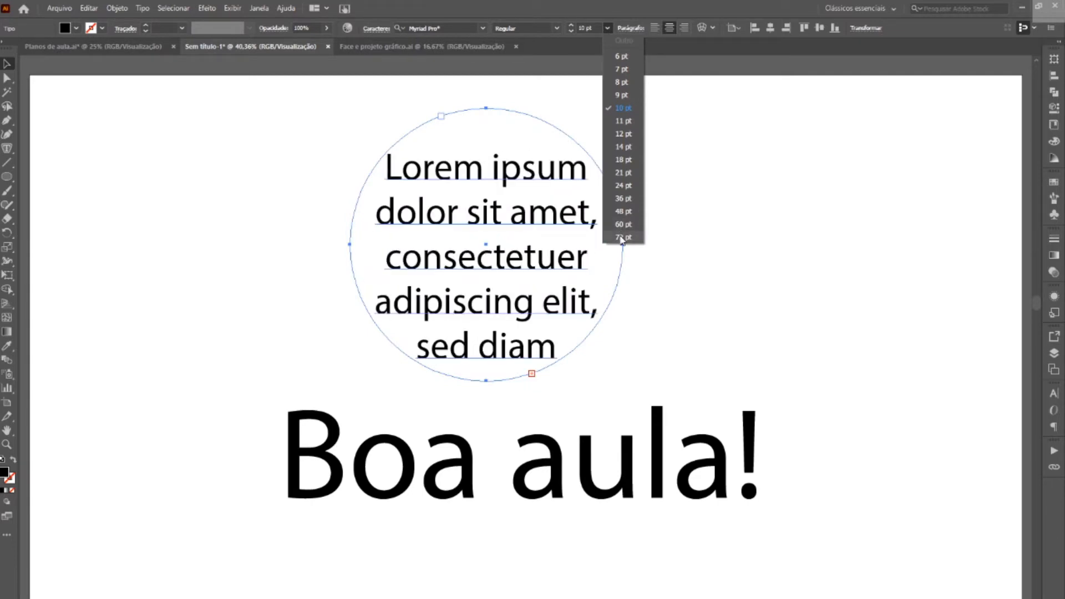
{"action": "left_click", "coordinate": [622, 94]}
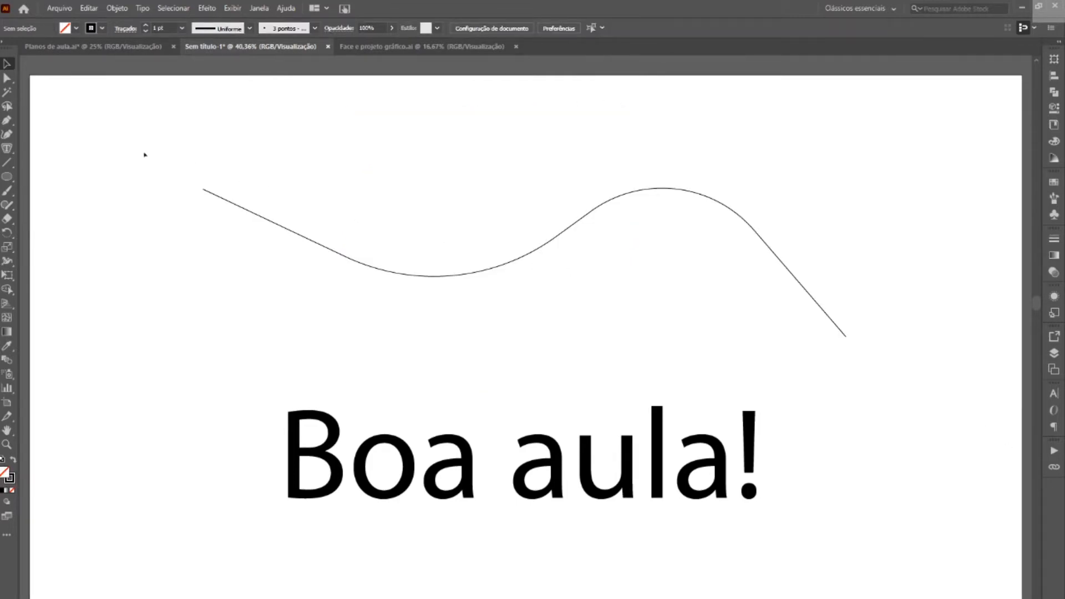
Place placeholder text along the curved line with the Type on a Path tool, set it to 36 pt and deselect it.
{"action": "left_click", "coordinate": [7, 148]}
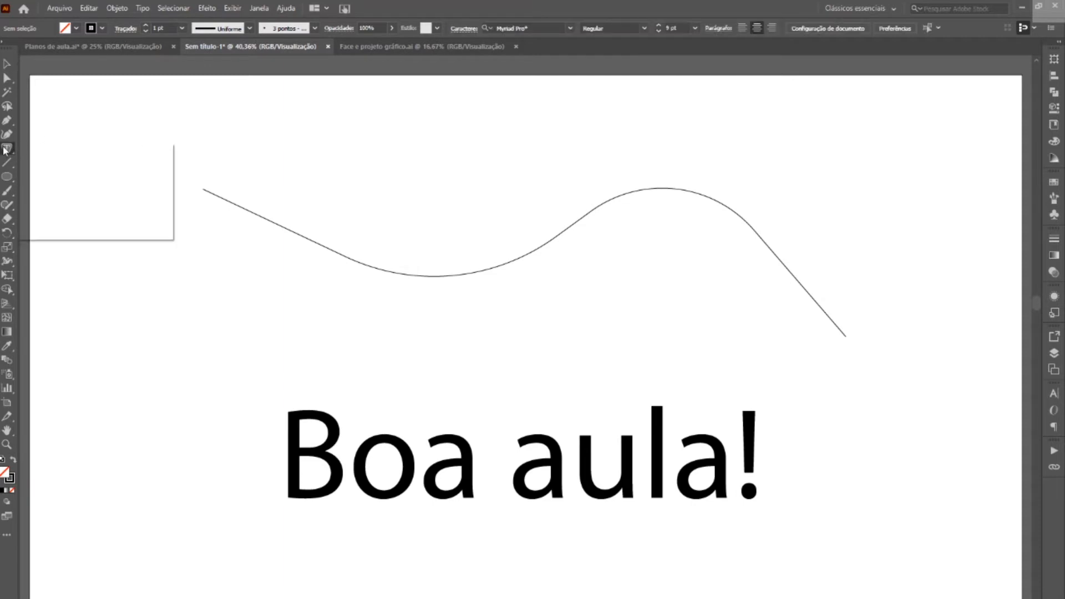
{"action": "left_click", "coordinate": [70, 180]}
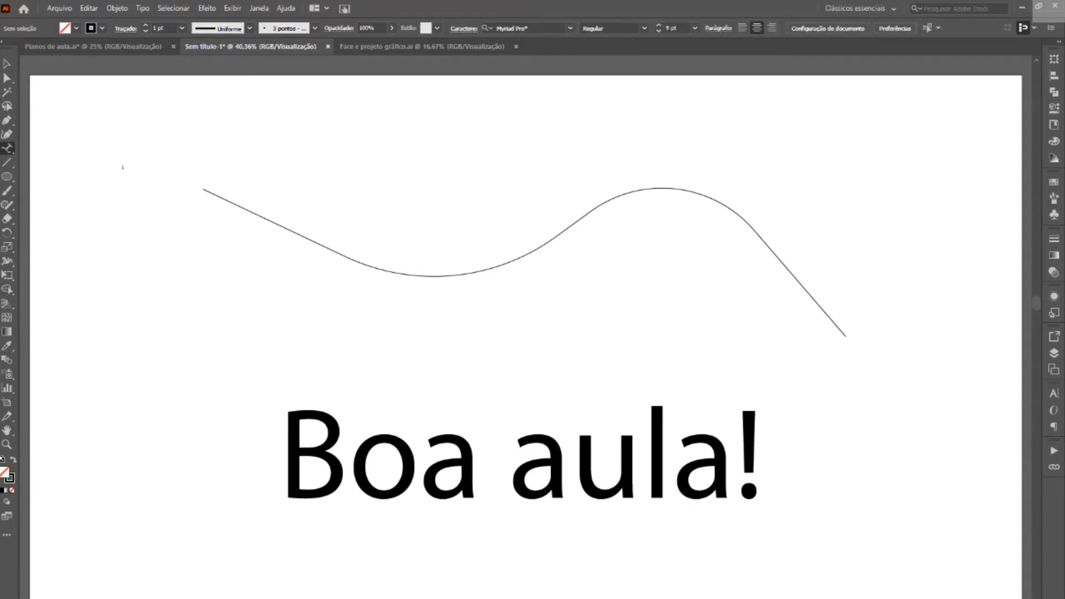
{"action": "left_click", "coordinate": [206, 191]}
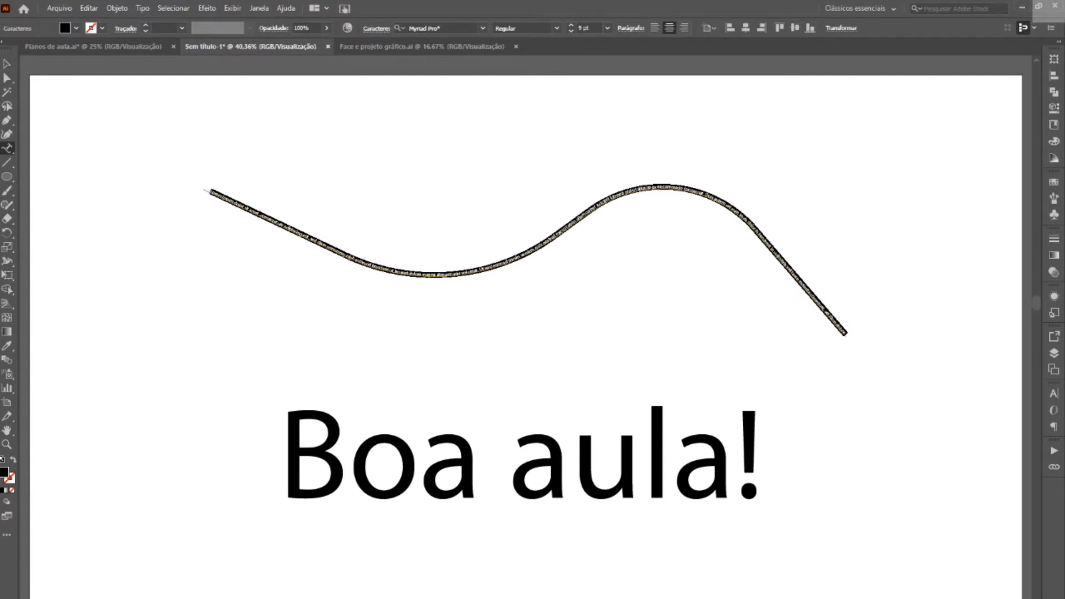
{"action": "left_click", "coordinate": [607, 27]}
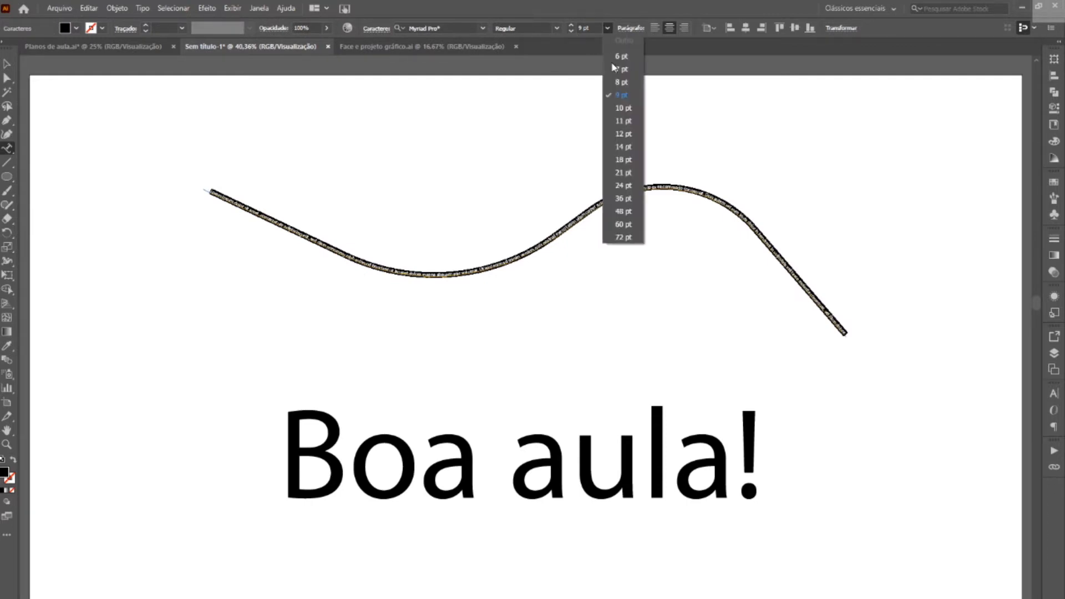
{"action": "left_click", "coordinate": [622, 197]}
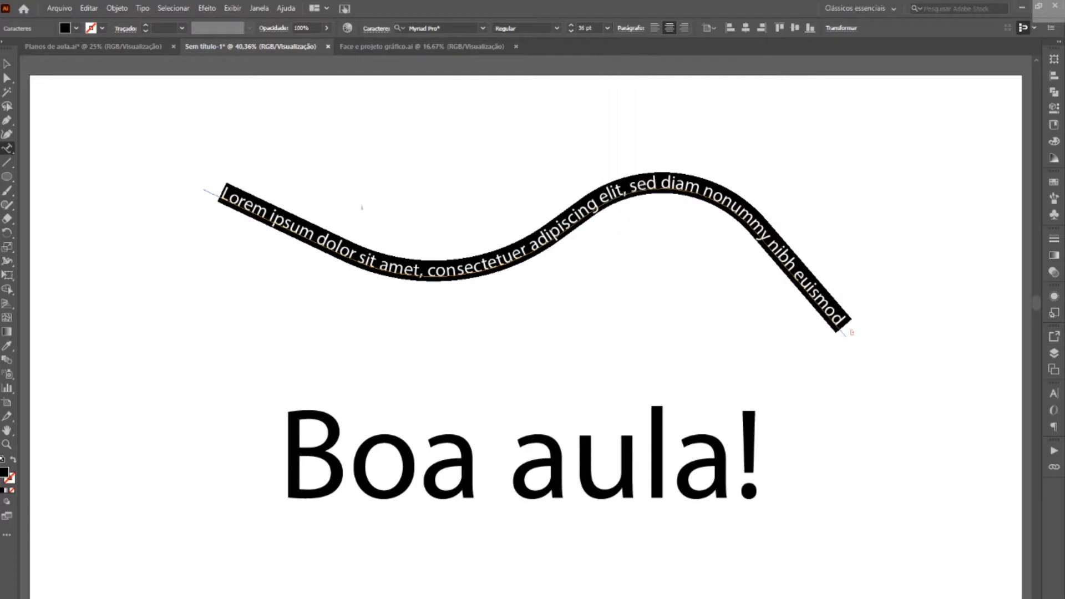
{"action": "left_click", "coordinate": [6, 64]}
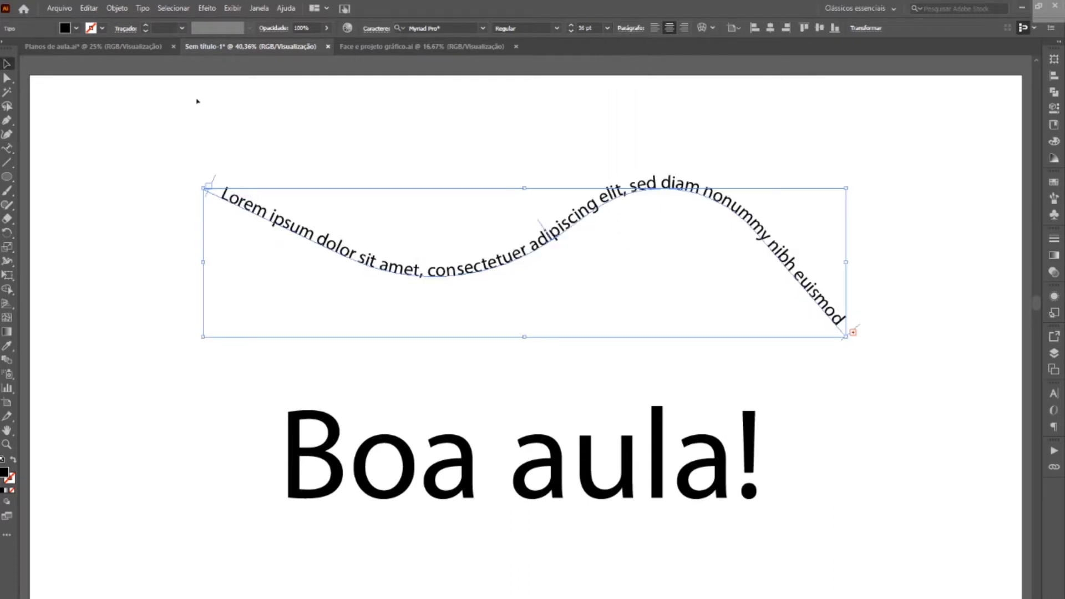
{"action": "left_click", "coordinate": [204, 125]}
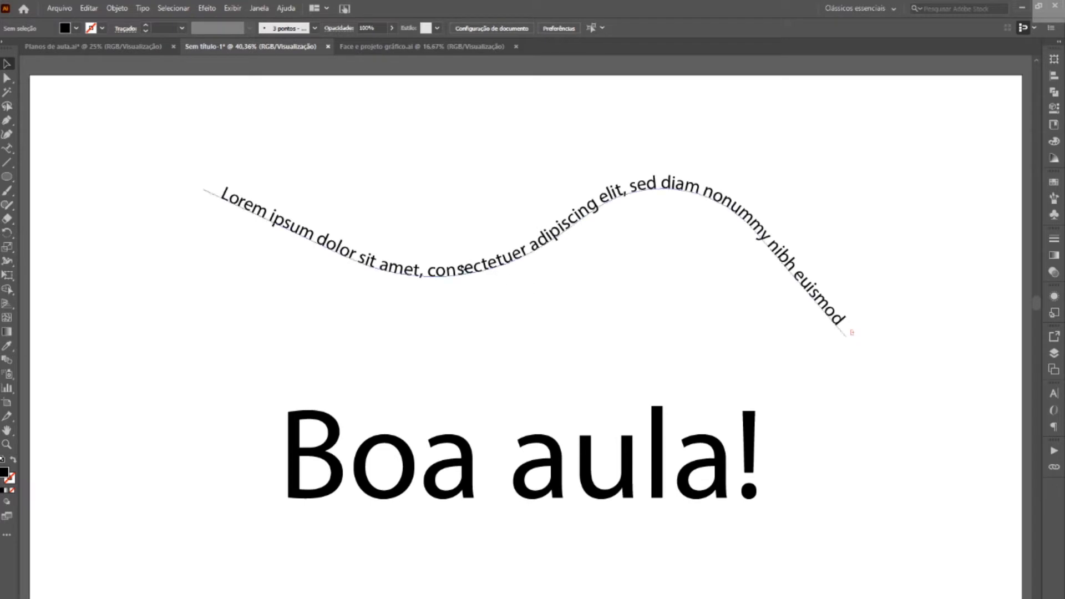
Open the Type on a Path options for the curved text, enable preview and set the effect to Inclinar.
{"action": "left_click", "coordinate": [476, 255]}
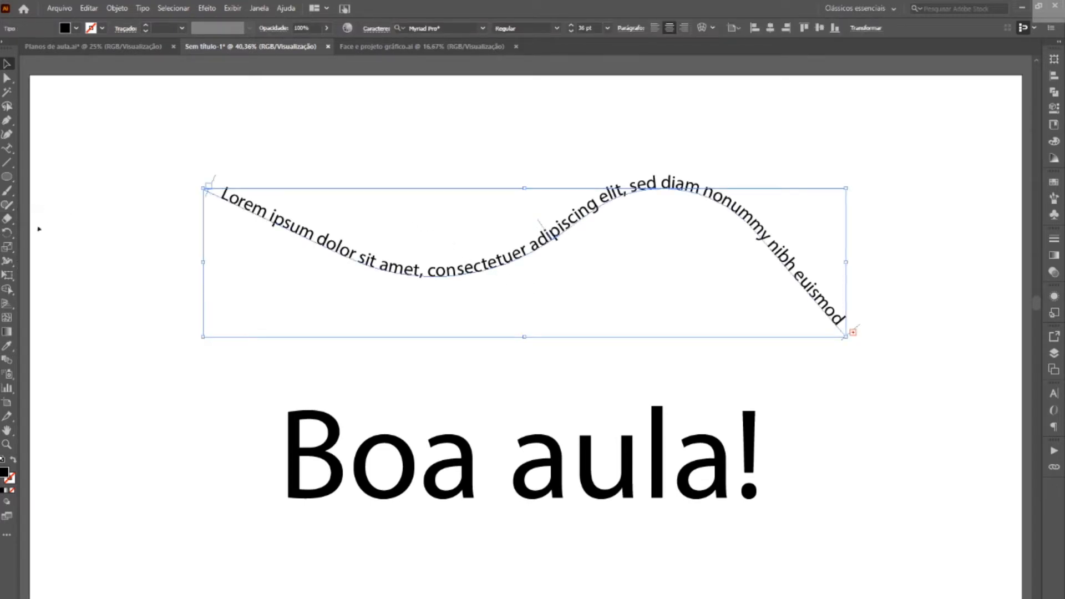
{"action": "double_click", "coordinate": [7, 149]}
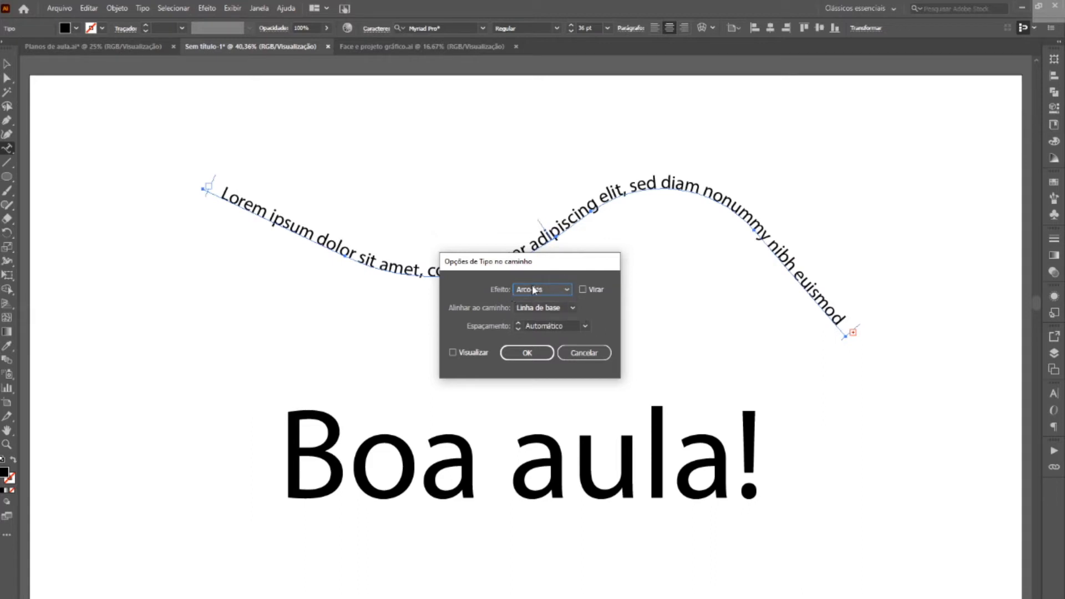
{"action": "left_click_drag", "start_coordinate": [575, 261], "coordinate": [694, 288]}
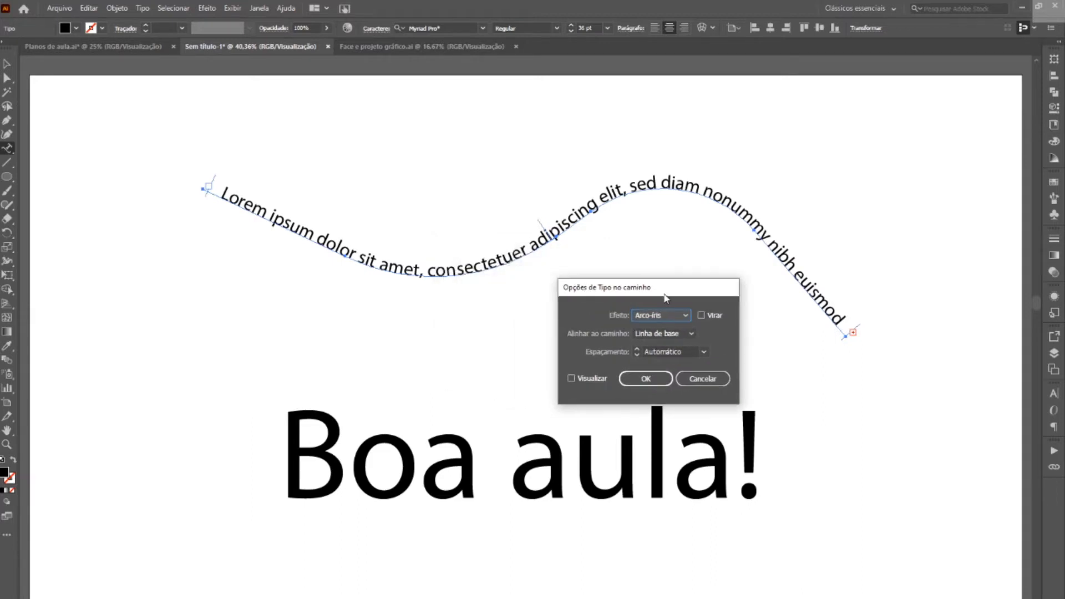
{"action": "left_click", "coordinate": [584, 377]}
{"action": "left_click", "coordinate": [659, 315]}
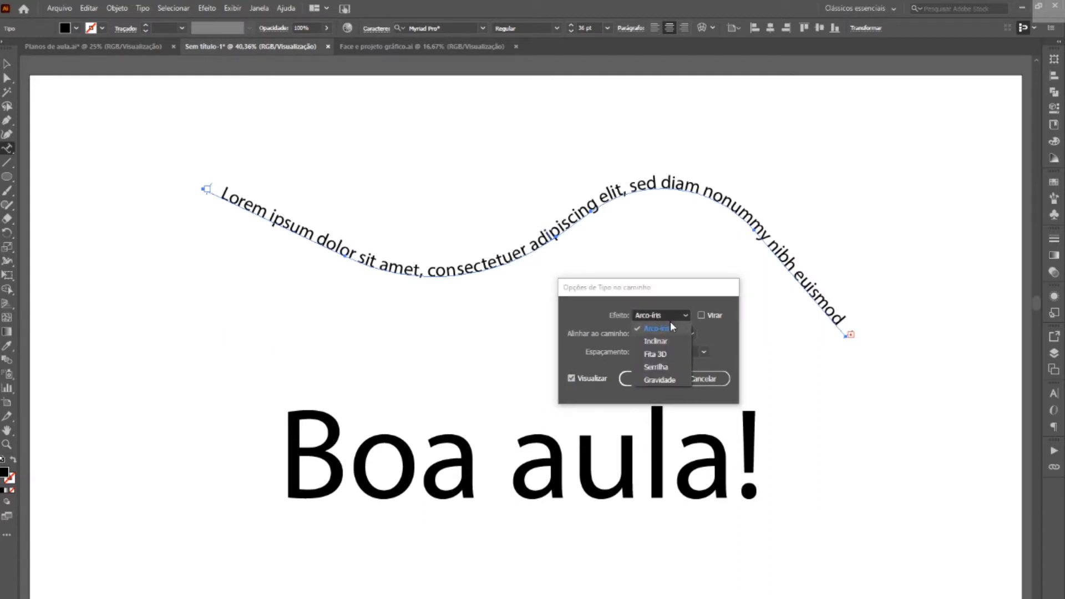
{"action": "left_click", "coordinate": [656, 341]}
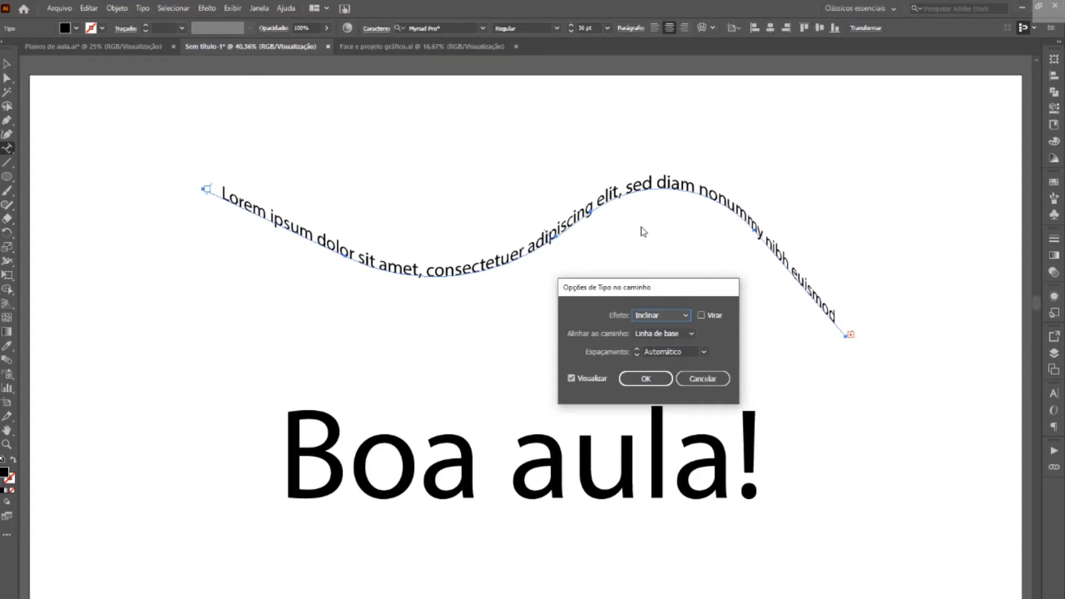
Preview the Fita 3D, Serrilha and Gravidade effects in turn on the curved text.
{"action": "left_click", "coordinate": [665, 318]}
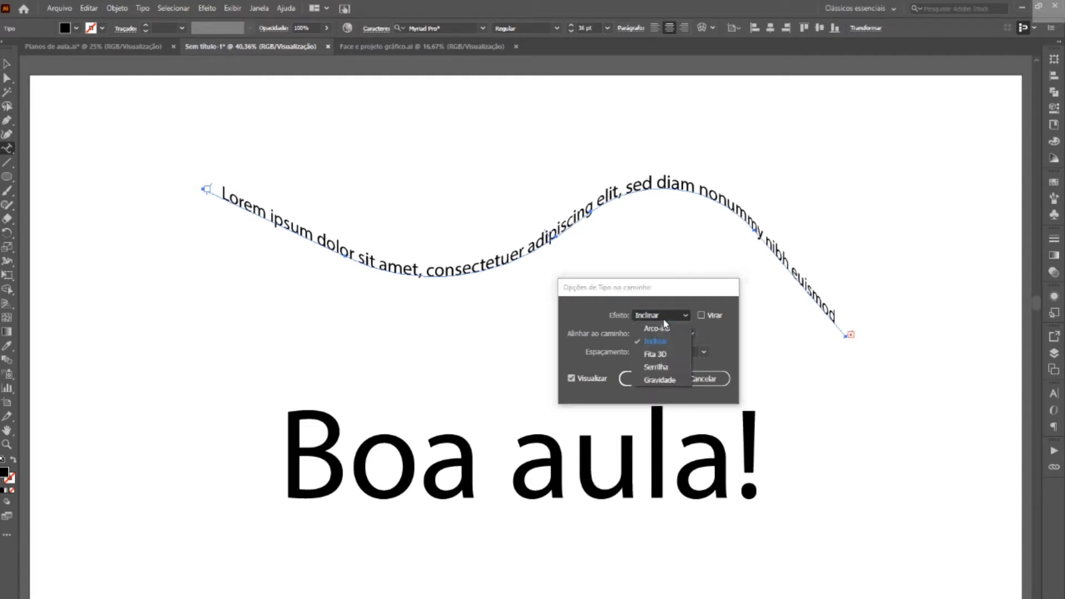
{"action": "left_click", "coordinate": [667, 351]}
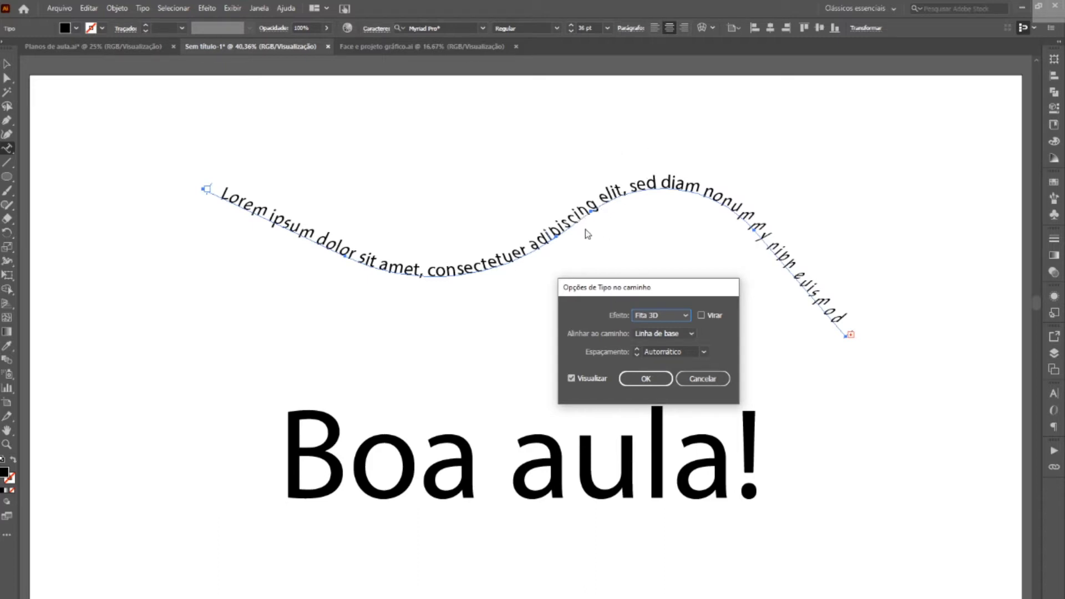
{"action": "left_click", "coordinate": [646, 321]}
{"action": "left_click", "coordinate": [664, 371]}
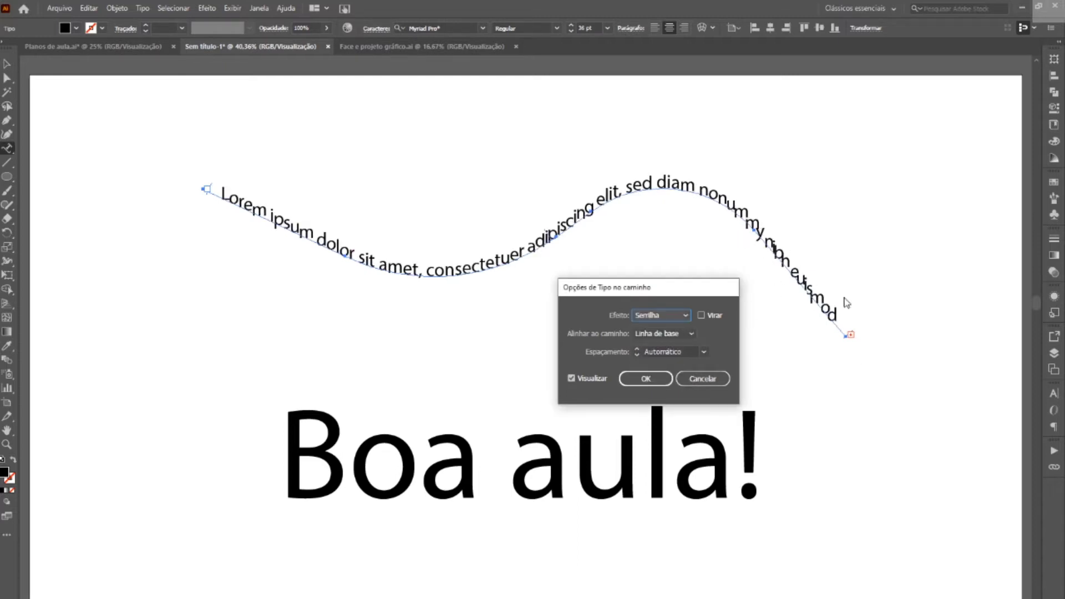
{"action": "left_click", "coordinate": [686, 315]}
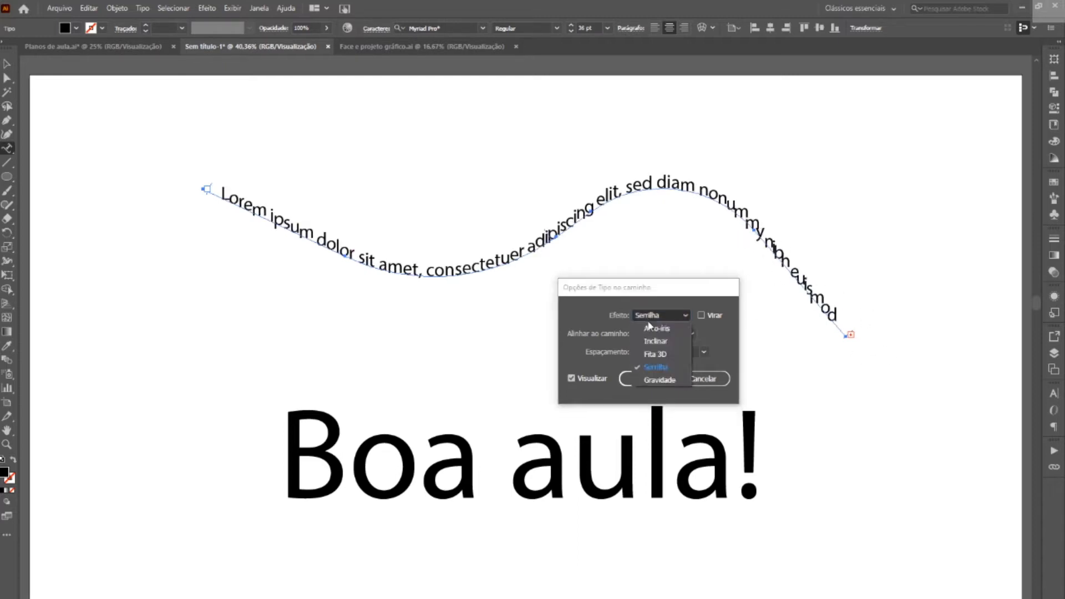
{"action": "left_click", "coordinate": [669, 381]}
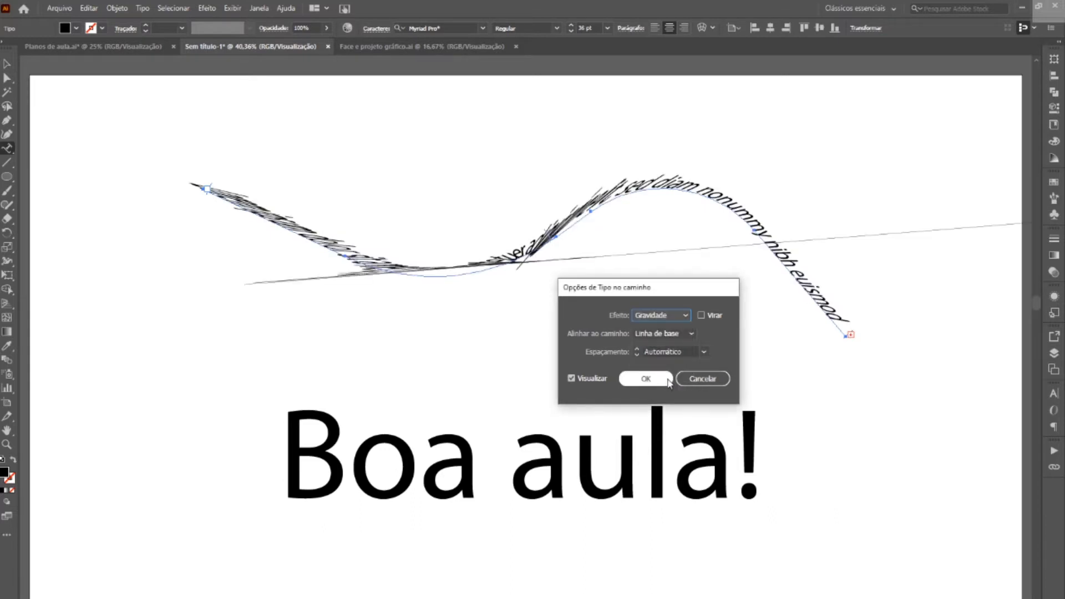
Set the curved text's path effect to Arco-íris and its alignment to the path to Centro.
{"action": "left_click", "coordinate": [669, 317]}
{"action": "left_click", "coordinate": [657, 329]}
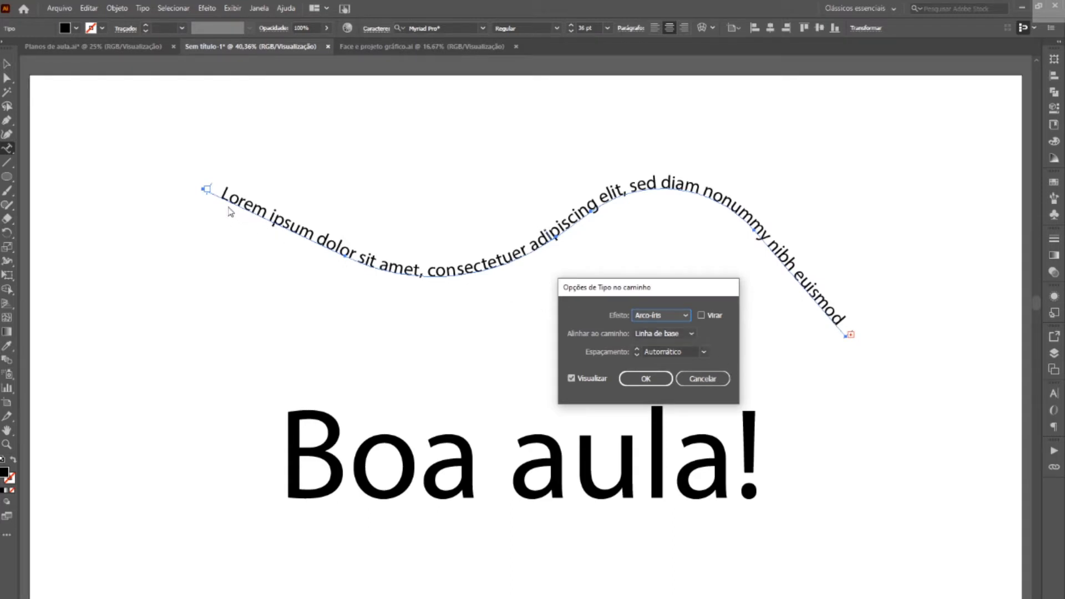
{"action": "left_click", "coordinate": [668, 334]}
{"action": "left_click", "coordinate": [666, 373]}
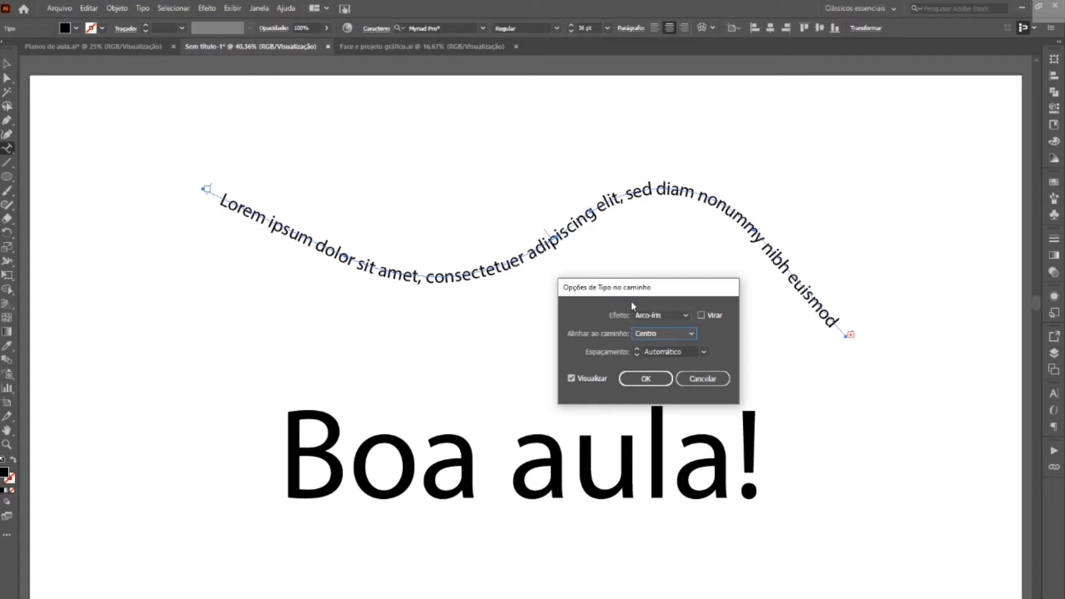
Try flipping the curved text with the Virar option, and switch the option off again.
{"action": "left_click", "coordinate": [709, 314]}
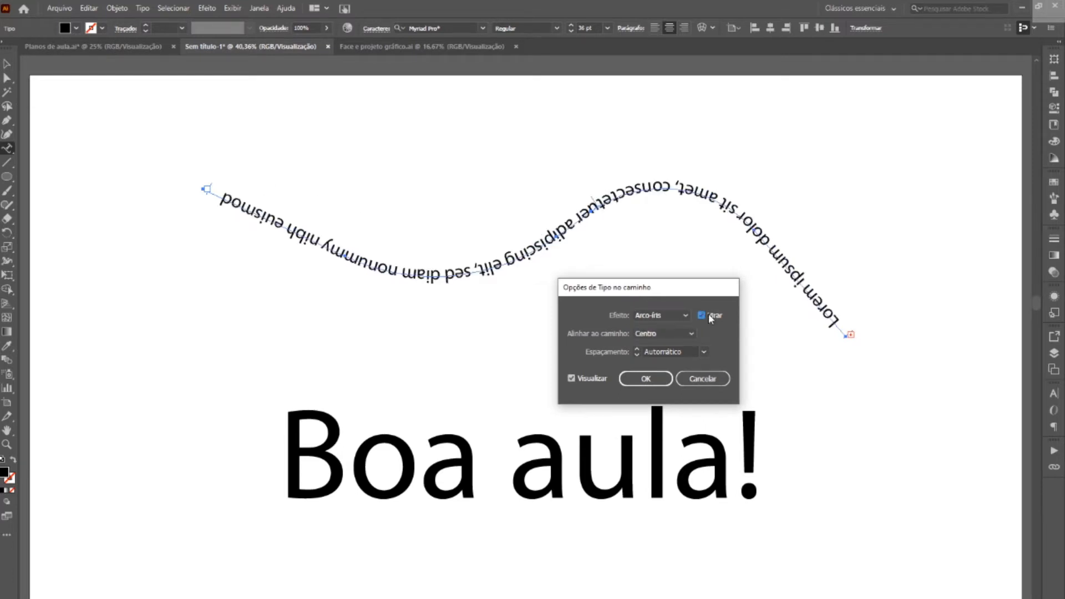
{"action": "left_click", "coordinate": [708, 314]}
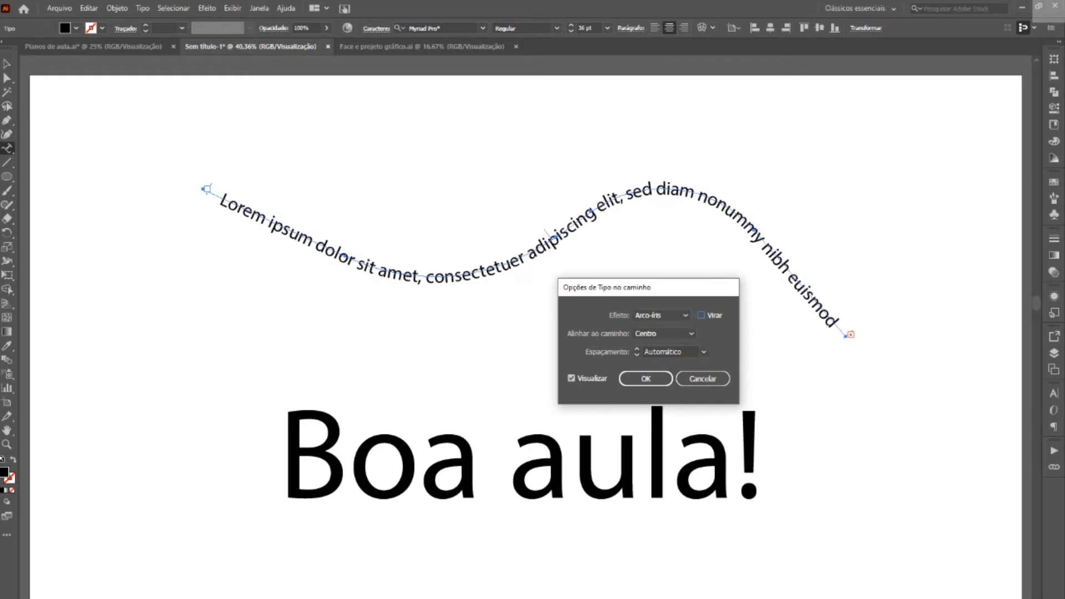
Try several spacing values for the curved text, including 4 pt and 18 pt, and apply the Type on a Path options.
{"action": "left_click", "coordinate": [708, 354]}
{"action": "left_click", "coordinate": [714, 214]}
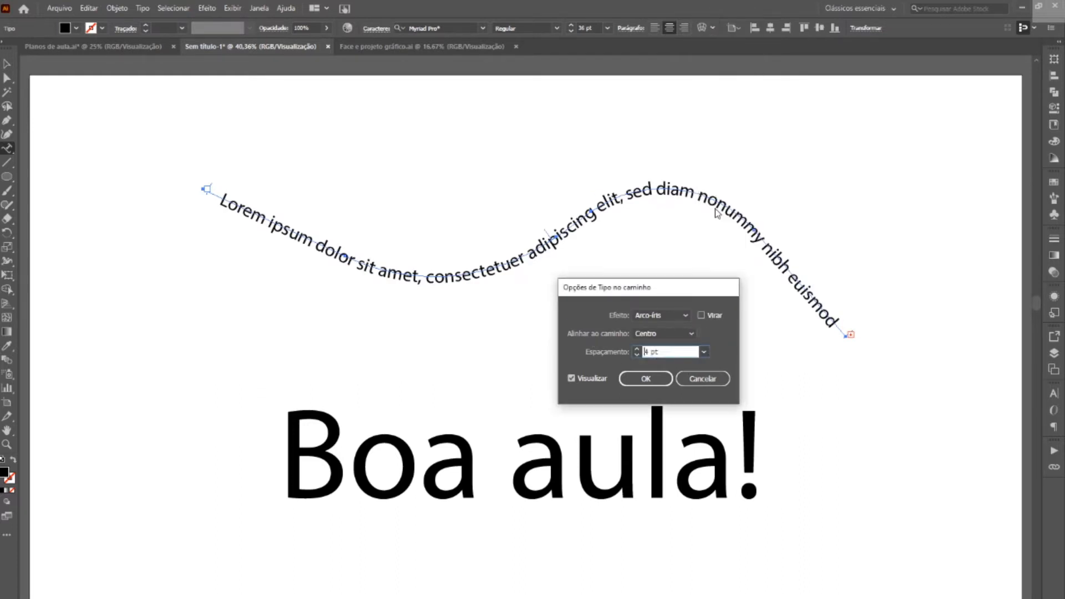
{"action": "left_click", "coordinate": [705, 352]}
{"action": "left_click", "coordinate": [715, 302]}
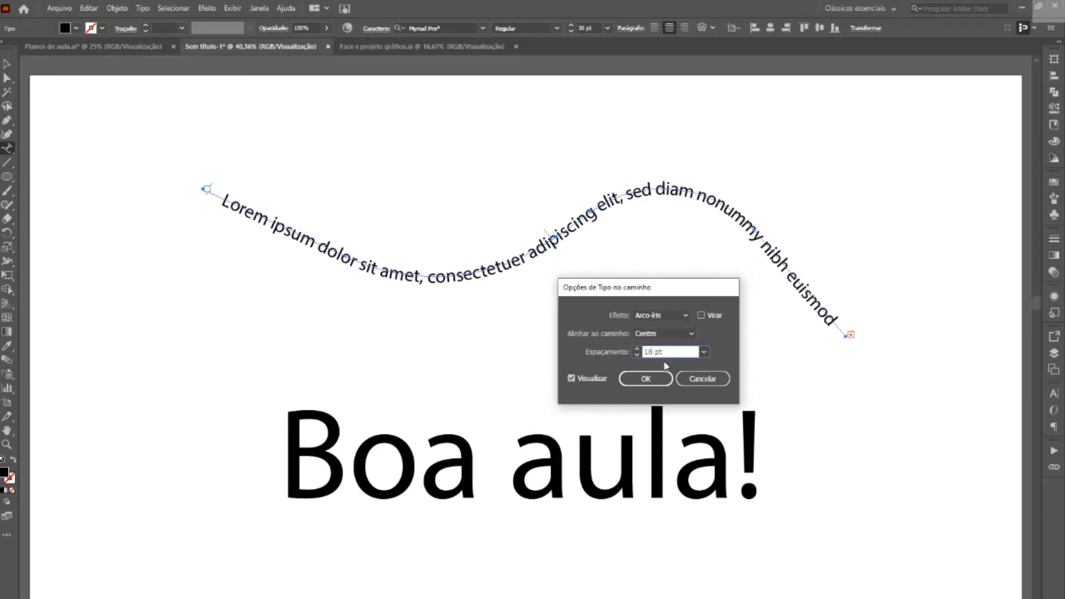
{"action": "left_click", "coordinate": [705, 352]}
{"action": "left_click", "coordinate": [721, 15]}
{"action": "left_click", "coordinate": [646, 379]}
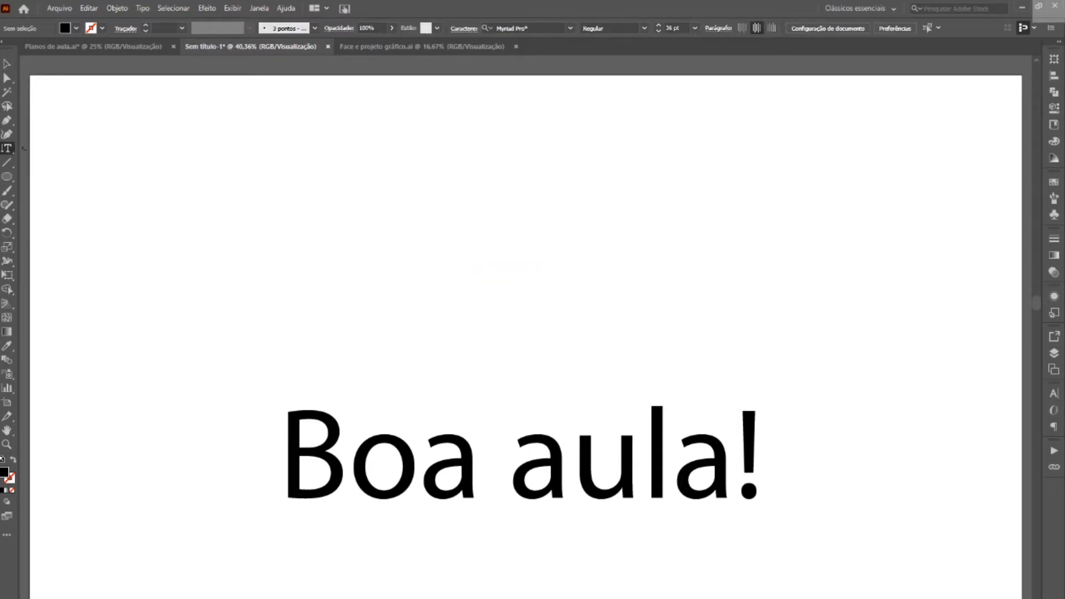
Create vertical placeholder point text with the Vertical Type tool, move it down so it sits above and left of "Boa aula!", and deselect it.
{"action": "left_click", "coordinate": [3, 147]}
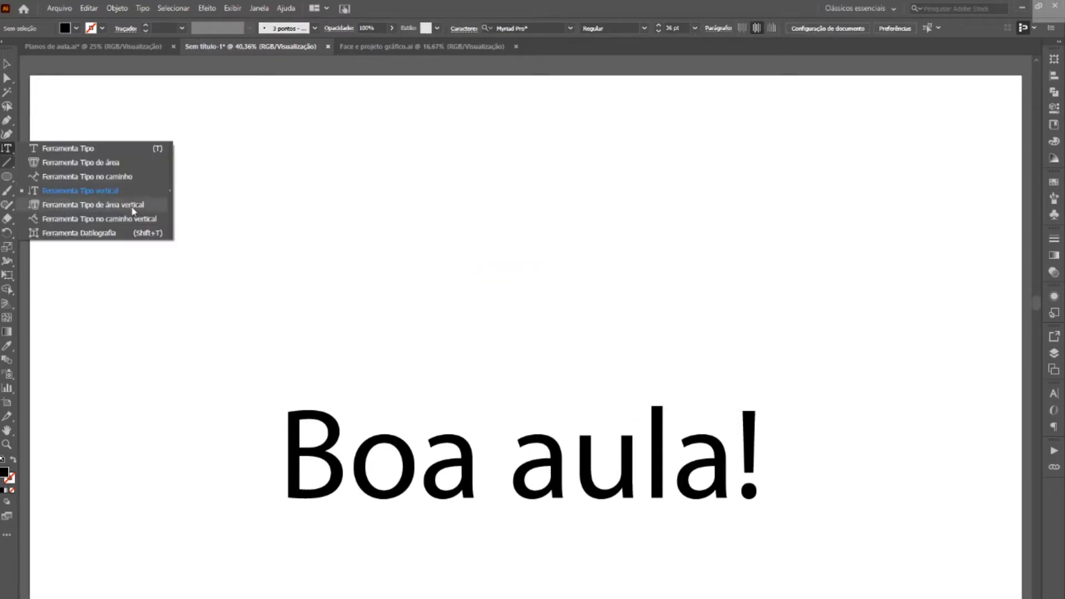
{"action": "left_click", "coordinate": [217, 179]}
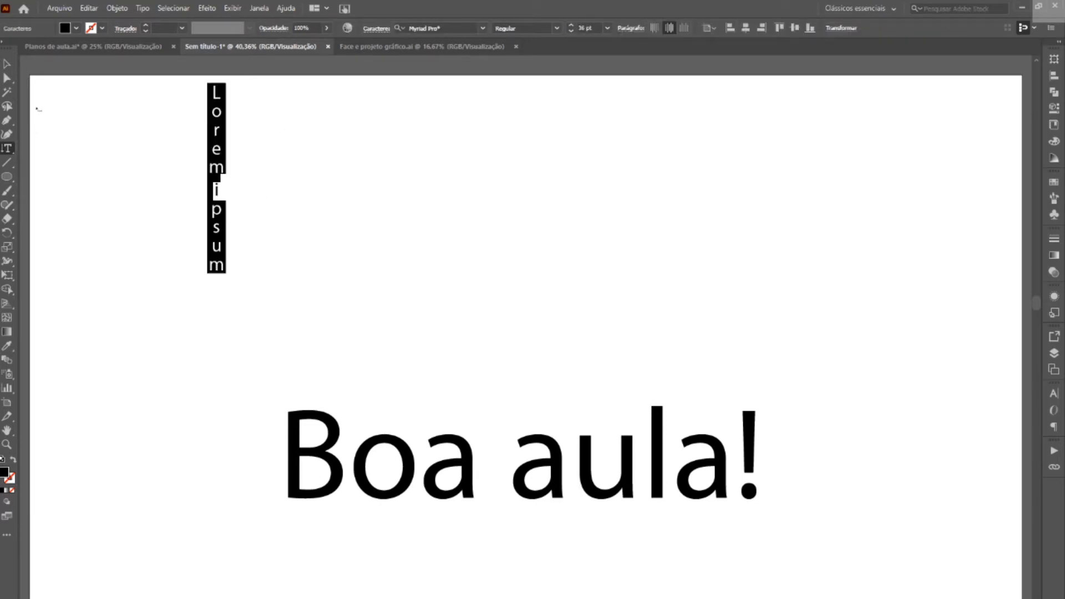
{"action": "key", "text": "Escape"}
{"action": "left_click_drag", "start_coordinate": [225, 134], "coordinate": [259, 195]}
{"action": "left_click", "coordinate": [259, 195]}
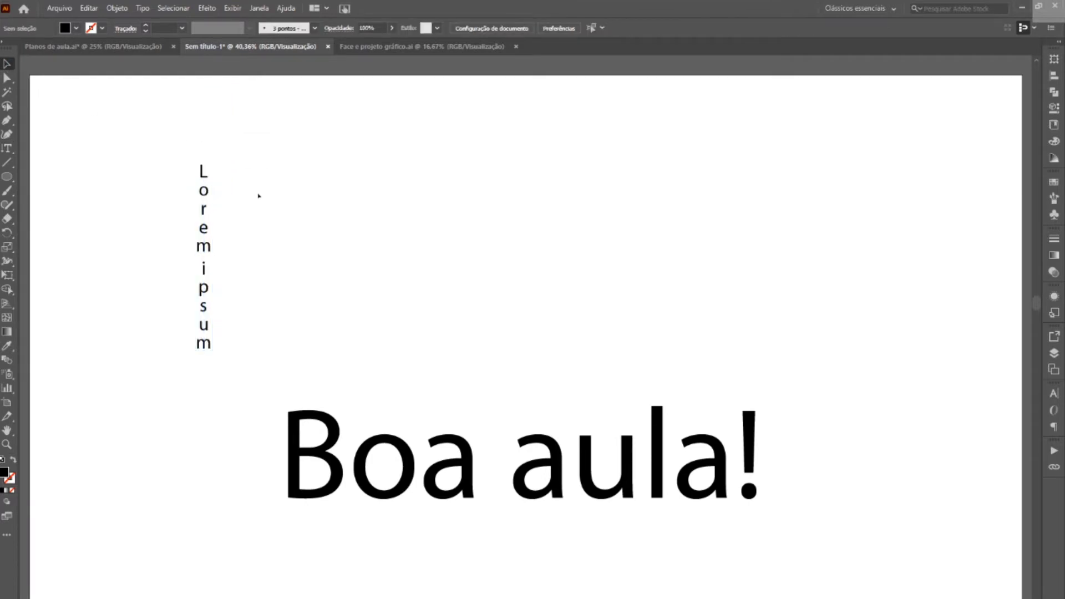
Draw a circle about 555 px across, move it up above "Boa aula!", and swap its fill and stroke for a black outline without fill.
{"action": "left_click", "coordinate": [6, 179]}
{"action": "left_click_drag", "start_coordinate": [343, 207], "coordinate": [631, 493]}
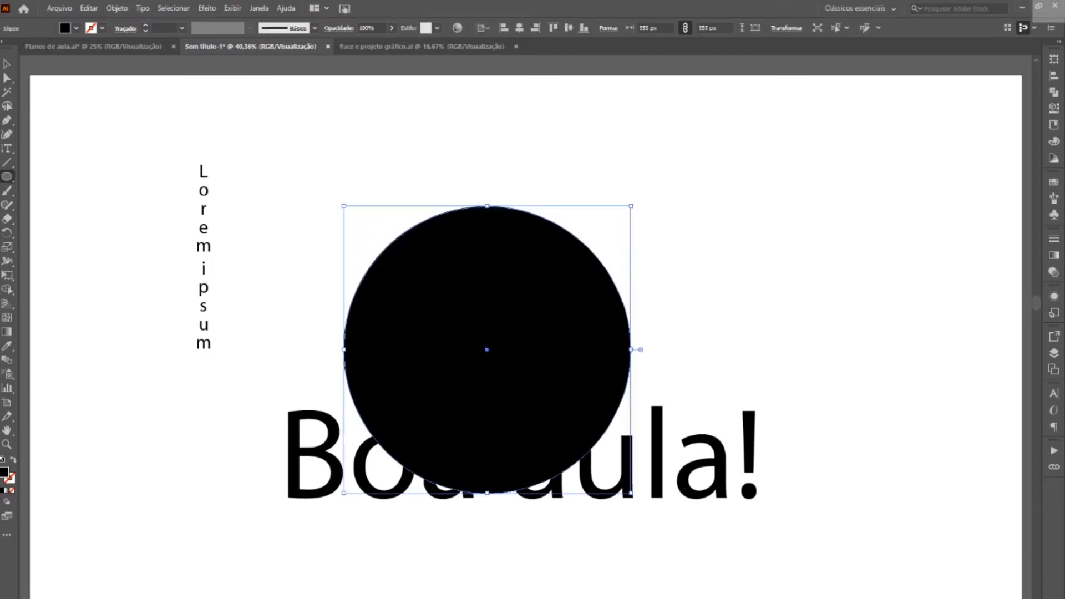
{"action": "key", "text": "v"}
{"action": "left_click_drag", "start_coordinate": [487, 336], "coordinate": [504, 250]}
{"action": "key", "text": "shift+x"}
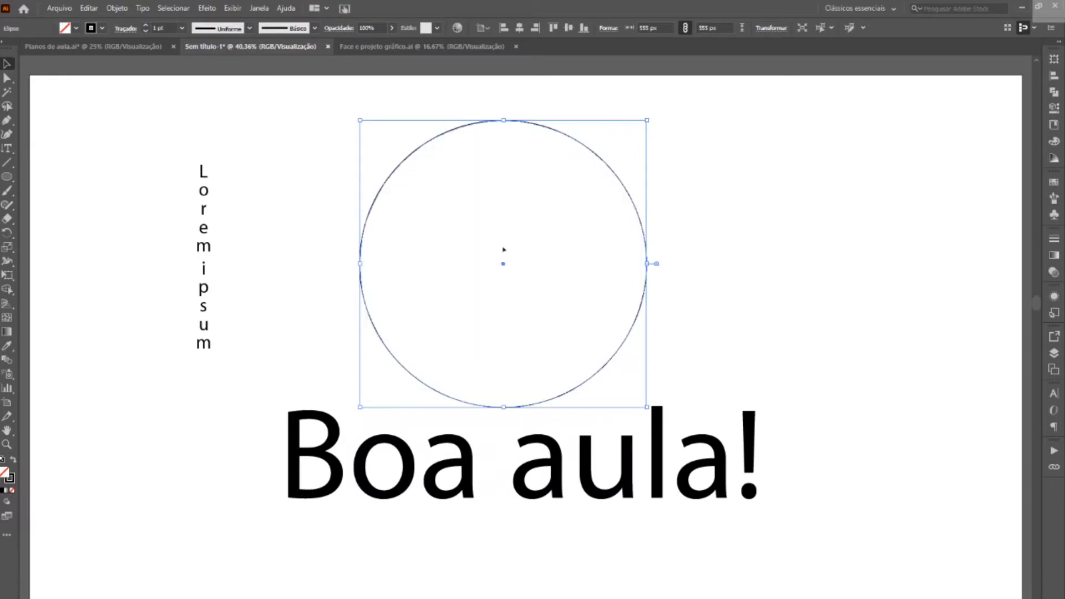
Fill the circle with vertical placeholder text using the Vertical Area Type tool and deselect it.
{"action": "left_click", "coordinate": [8, 148]}
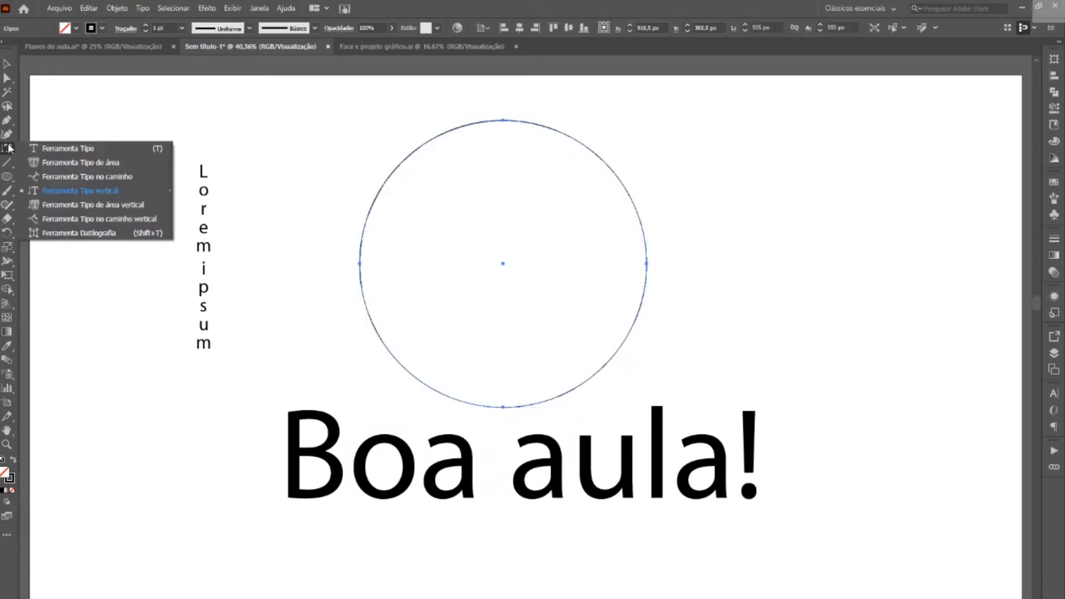
{"action": "left_click", "coordinate": [119, 206]}
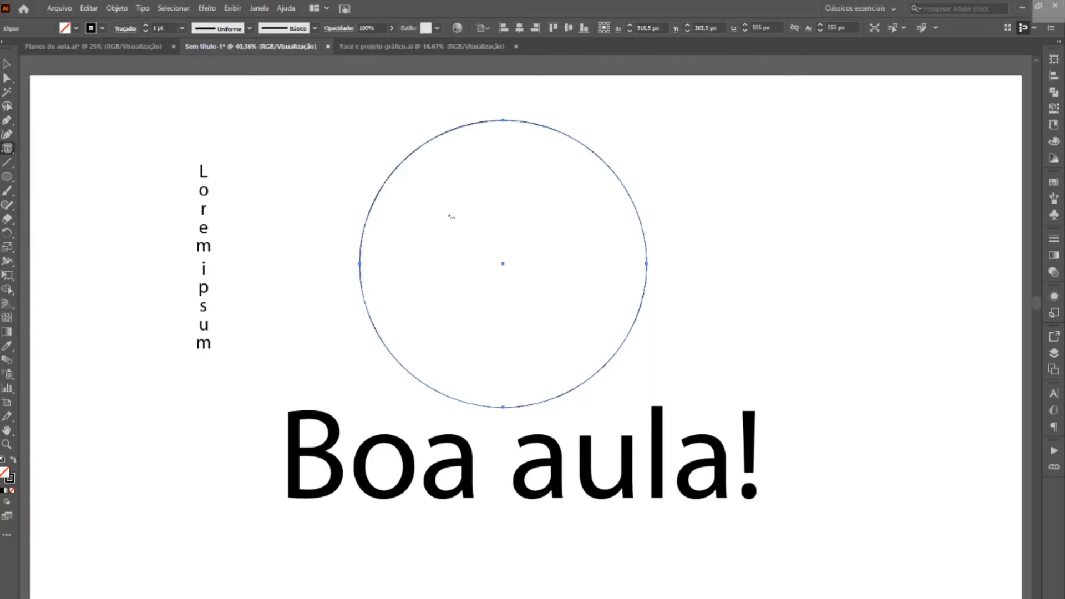
{"action": "left_click", "coordinate": [410, 155]}
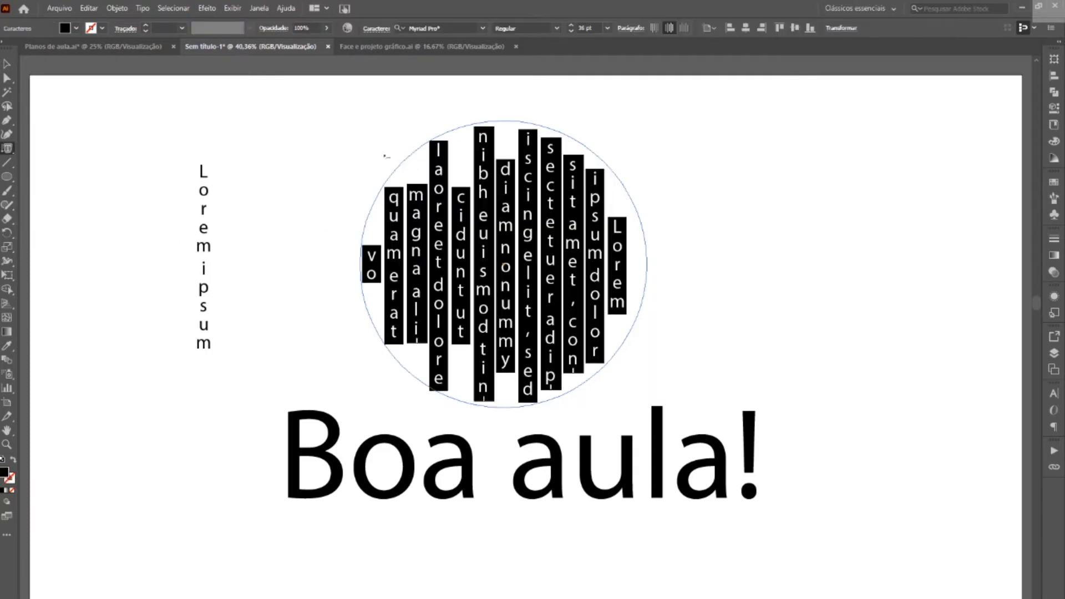
{"action": "left_click", "coordinate": [7, 64]}
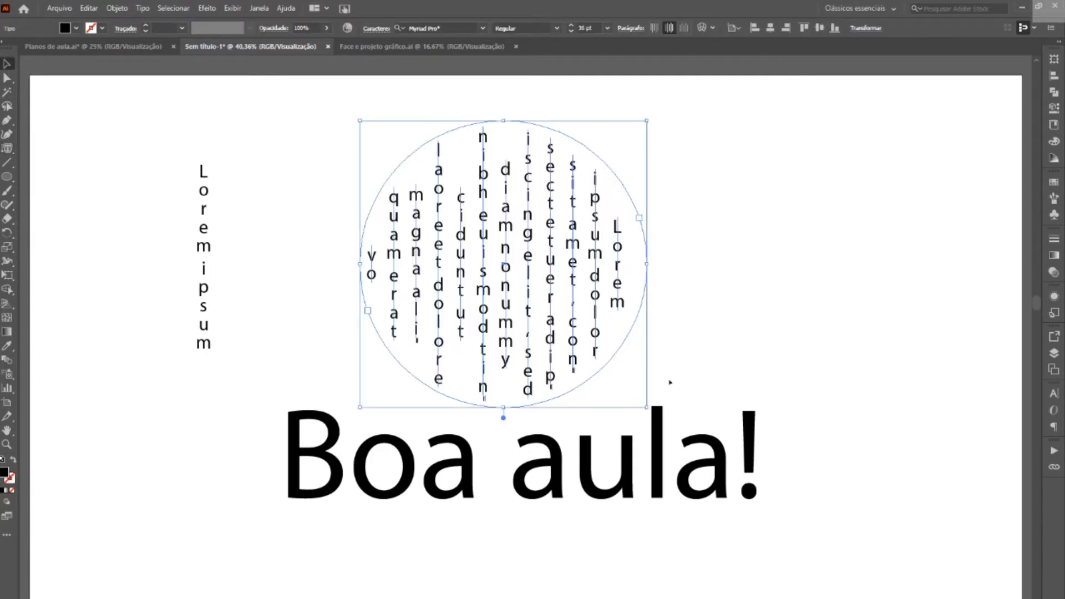
{"action": "left_click", "coordinate": [695, 339]}
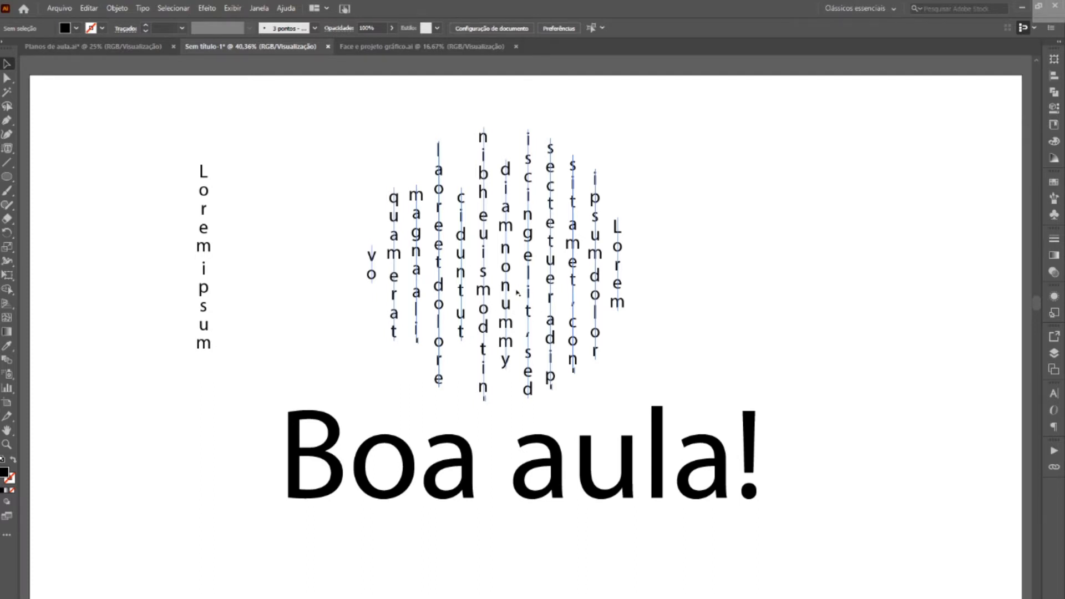
Place vertical placeholder text along the arched line with the Vertical Type on a Path tool and deselect it.
{"action": "key", "text": "ctrl+z"}
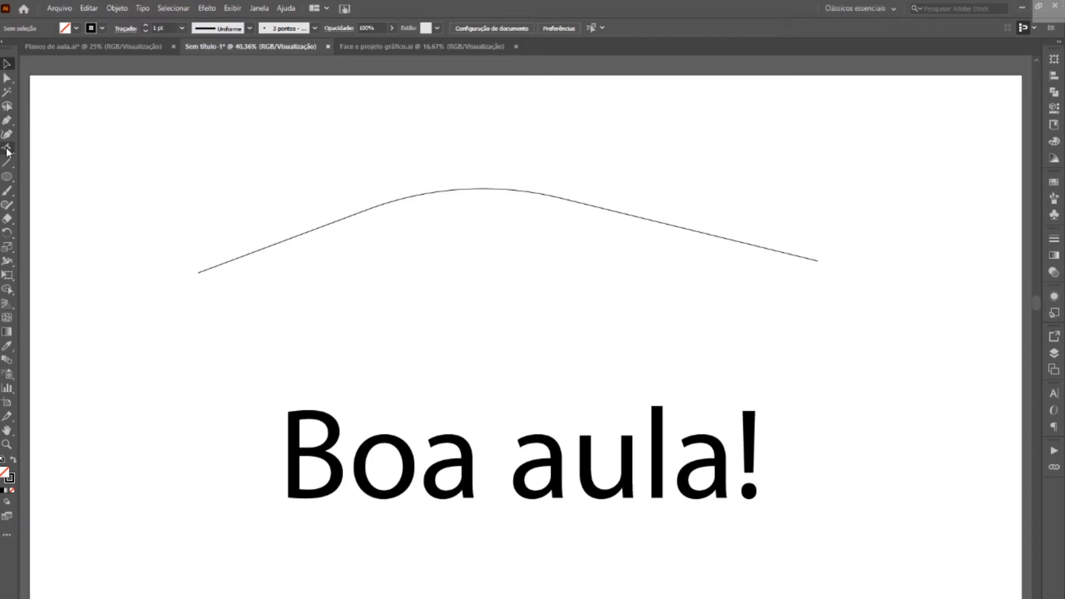
{"action": "left_click_drag", "start_coordinate": [7, 149], "coordinate": [159, 223]}
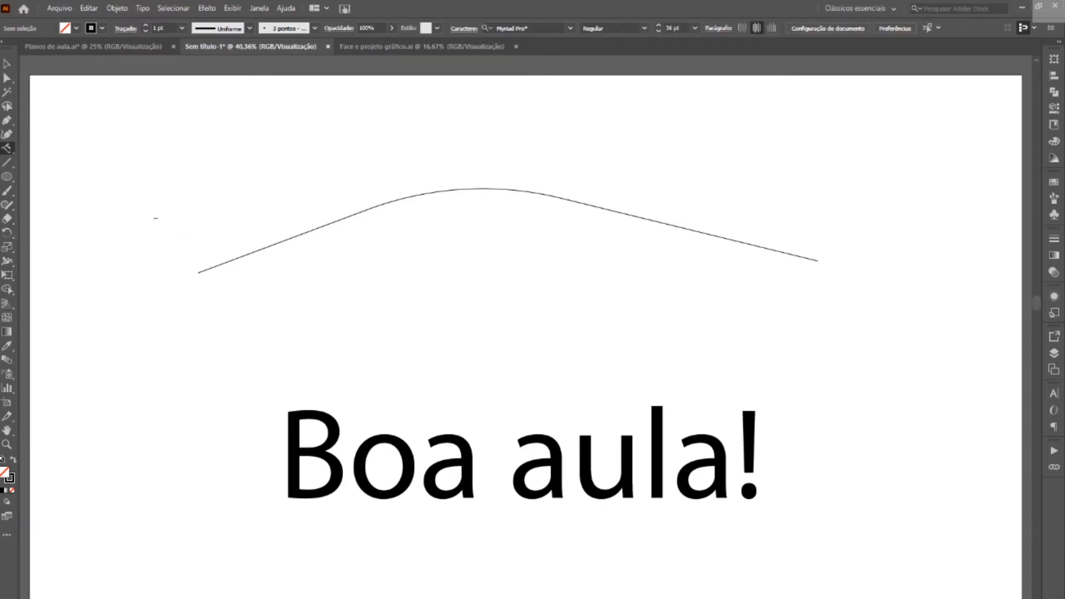
{"action": "left_click", "coordinate": [241, 256]}
{"action": "key", "text": "Escape"}
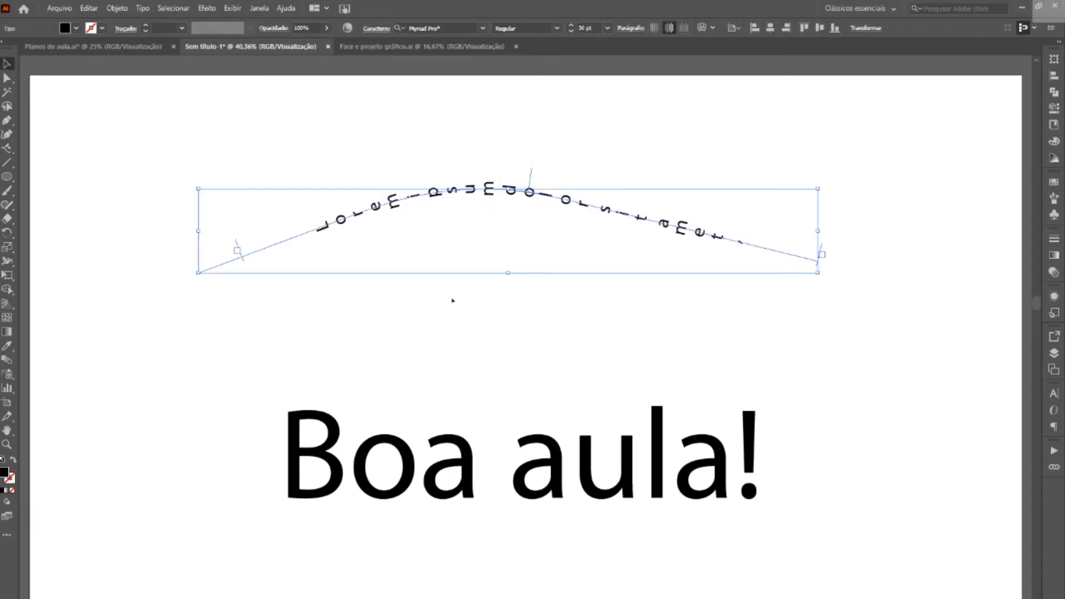
{"action": "left_click", "coordinate": [549, 316]}
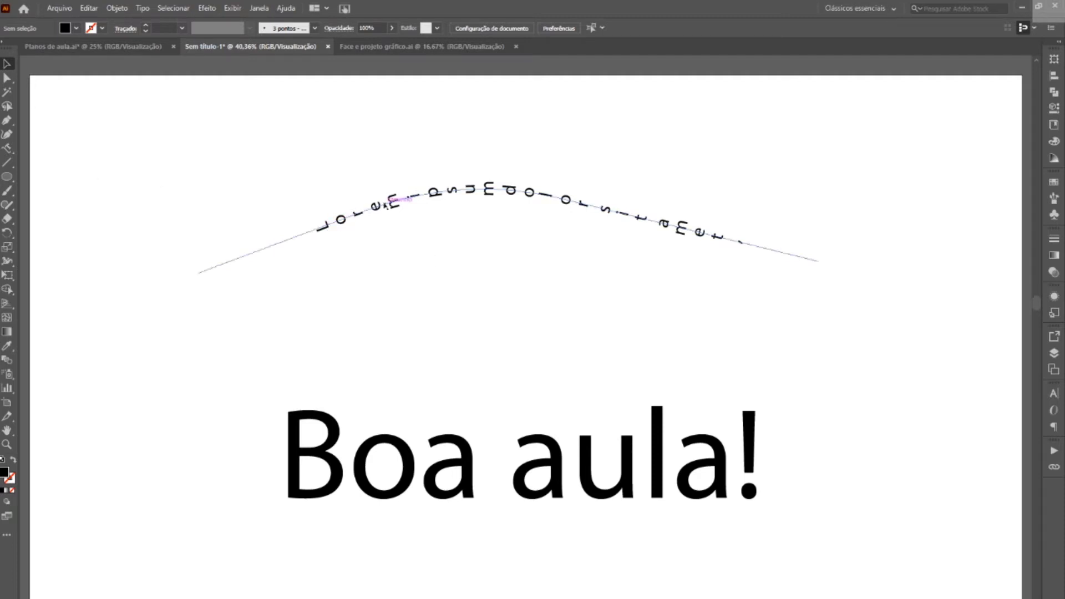
Open the Type on a Path options for the vertical text on the arch and accept them as they are.
{"action": "left_click", "coordinate": [391, 201]}
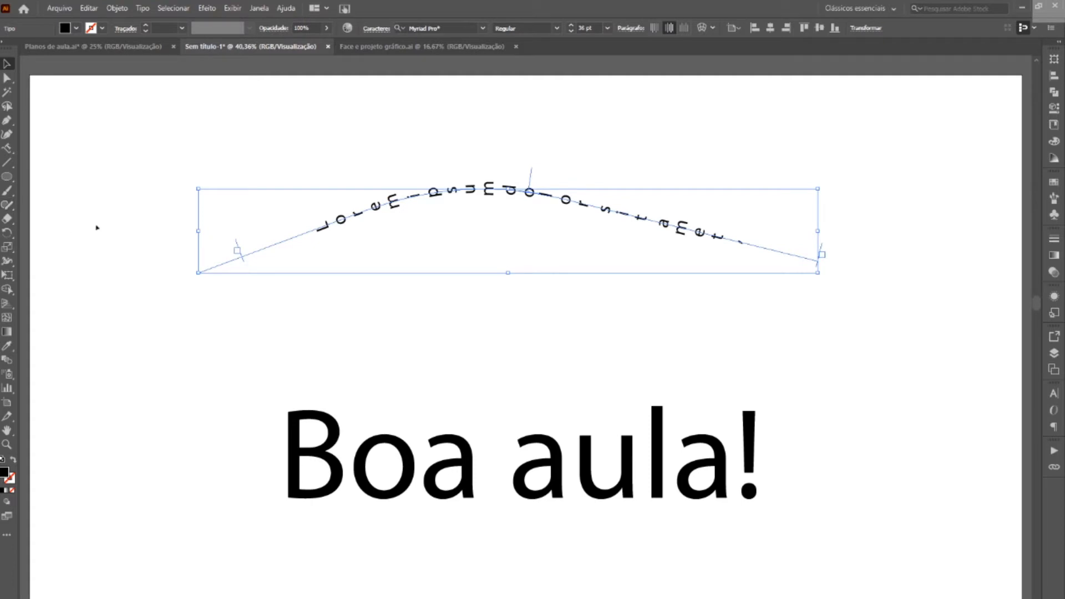
{"action": "left_click", "coordinate": [7, 149]}
{"action": "double_click", "coordinate": [7, 148]}
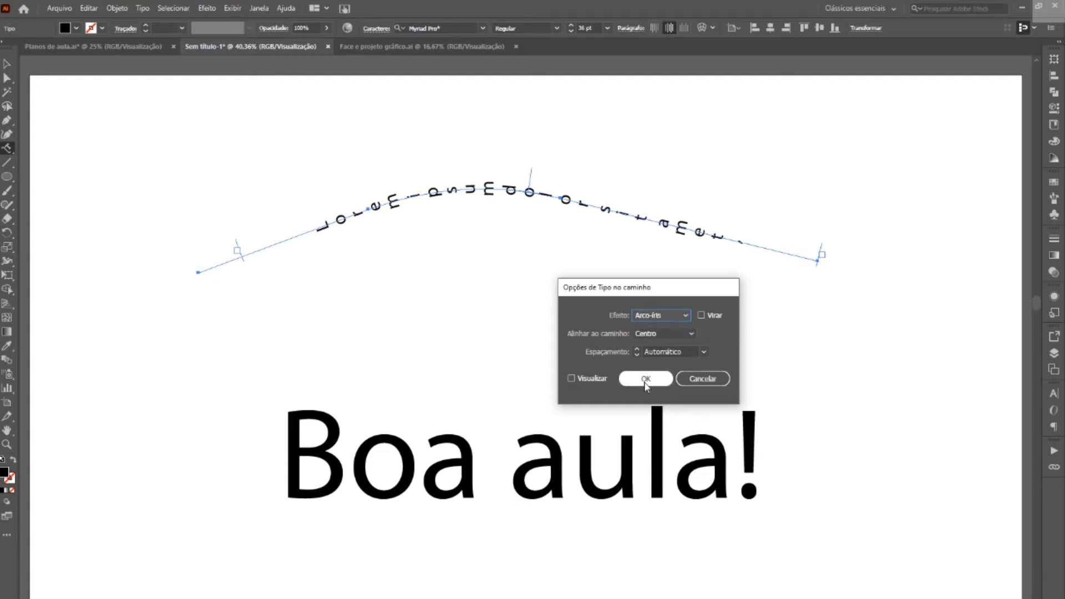
{"action": "left_click", "coordinate": [645, 379]}
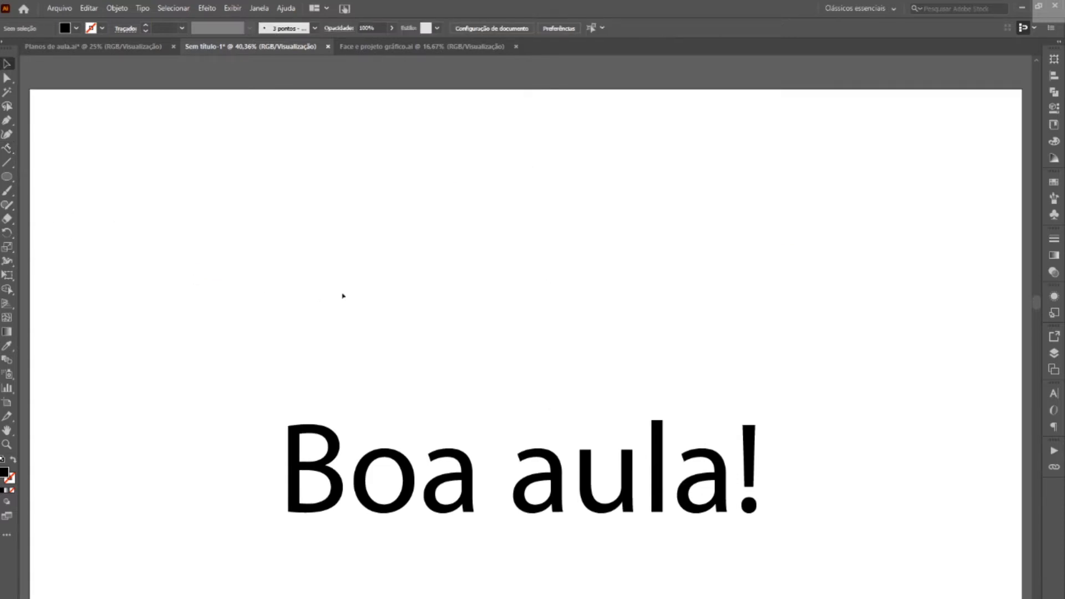
Using the Touch Type tool on "Boa aula!", raise the letter "o" and shift the "a" of "Boa" to the right and slightly up.
{"action": "left_click", "coordinate": [7, 149]}
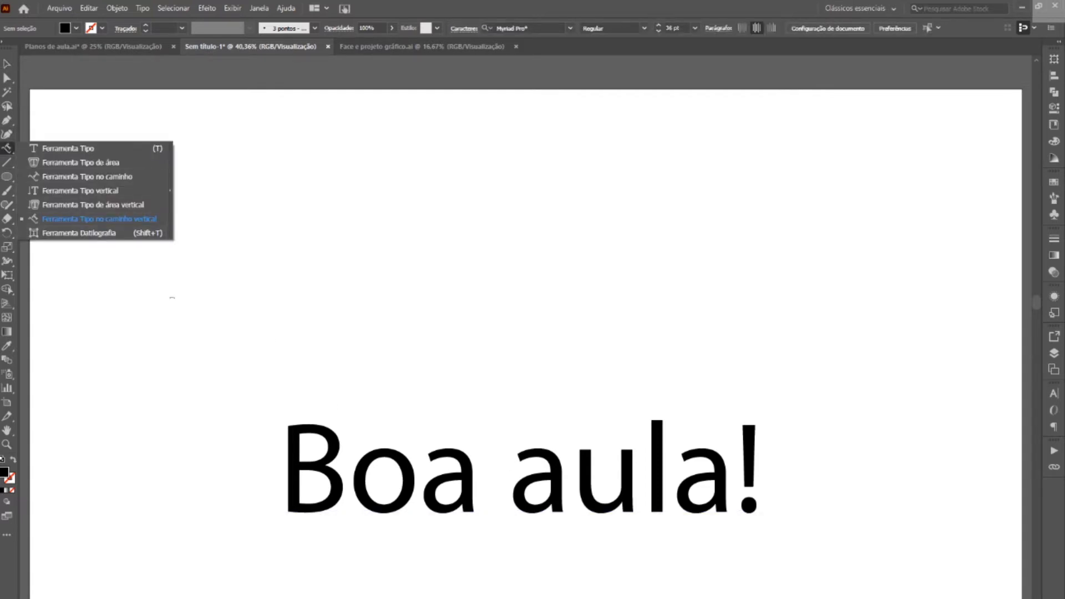
{"action": "left_click", "coordinate": [148, 234]}
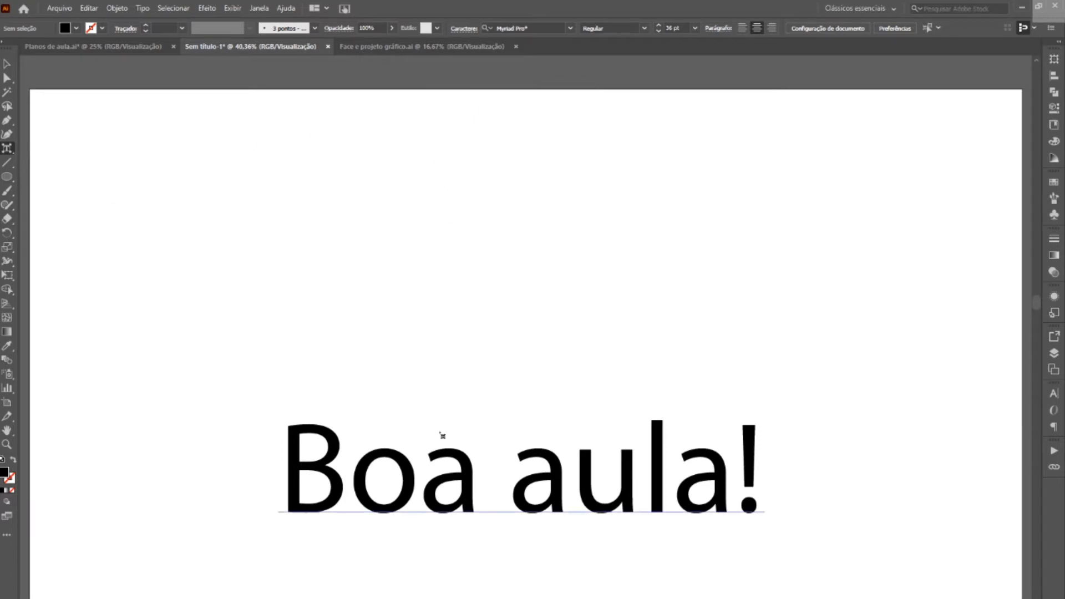
{"action": "left_click", "coordinate": [450, 471]}
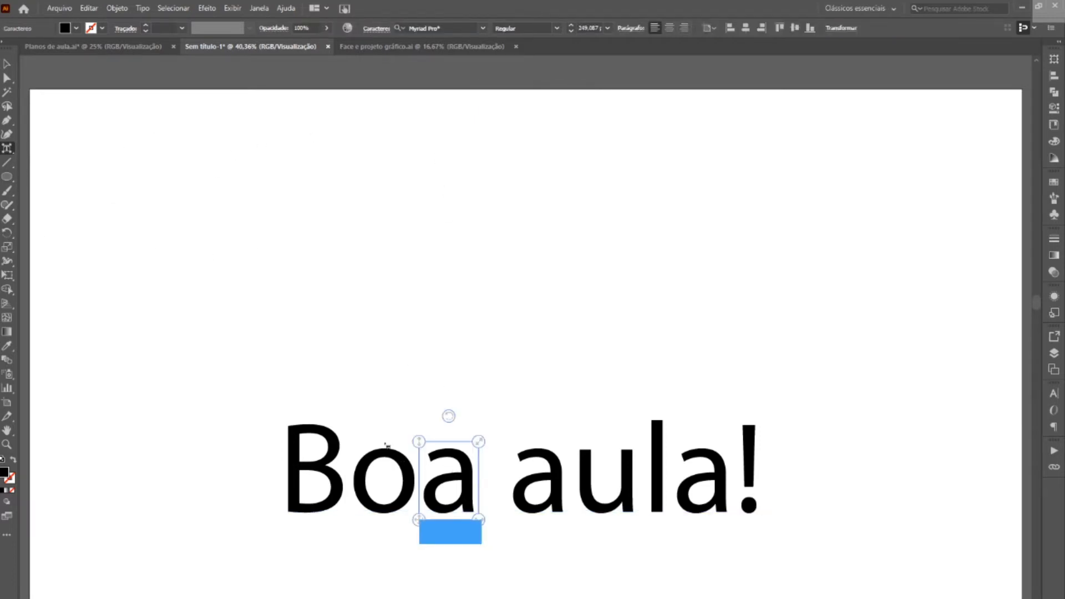
{"action": "left_click", "coordinate": [387, 460]}
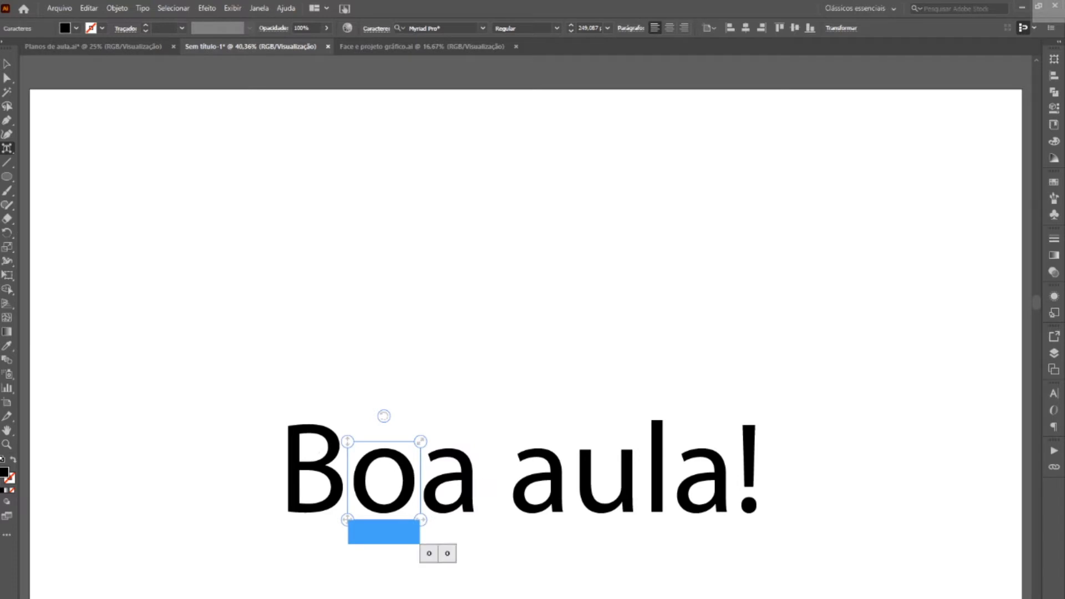
{"action": "left_click_drag", "start_coordinate": [405, 466], "coordinate": [406, 439]}
{"action": "left_click", "coordinate": [464, 463]}
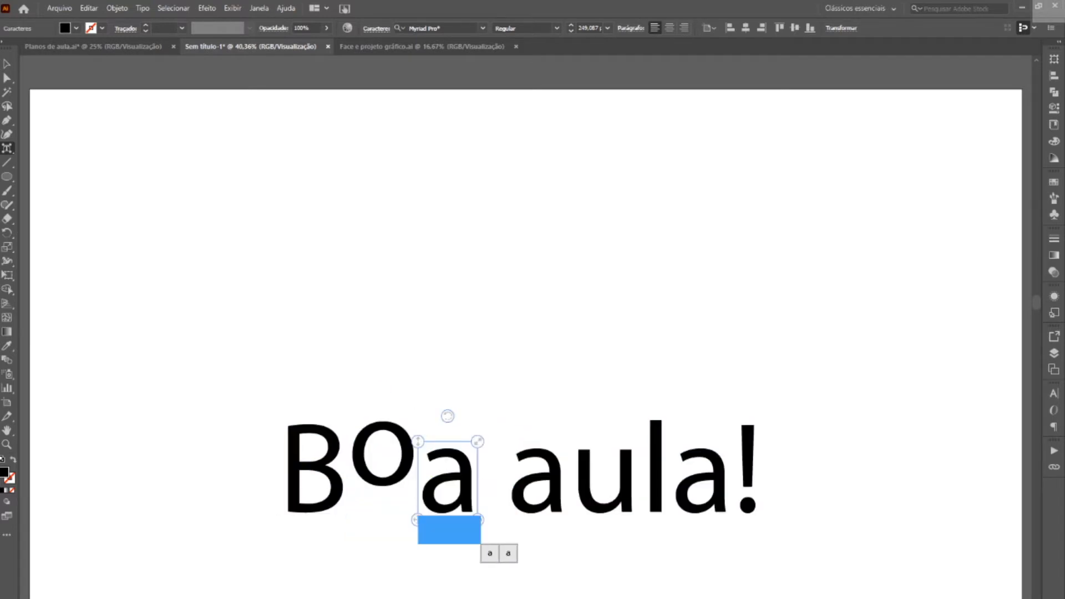
{"action": "left_click_drag", "start_coordinate": [464, 463], "coordinate": [497, 463]}
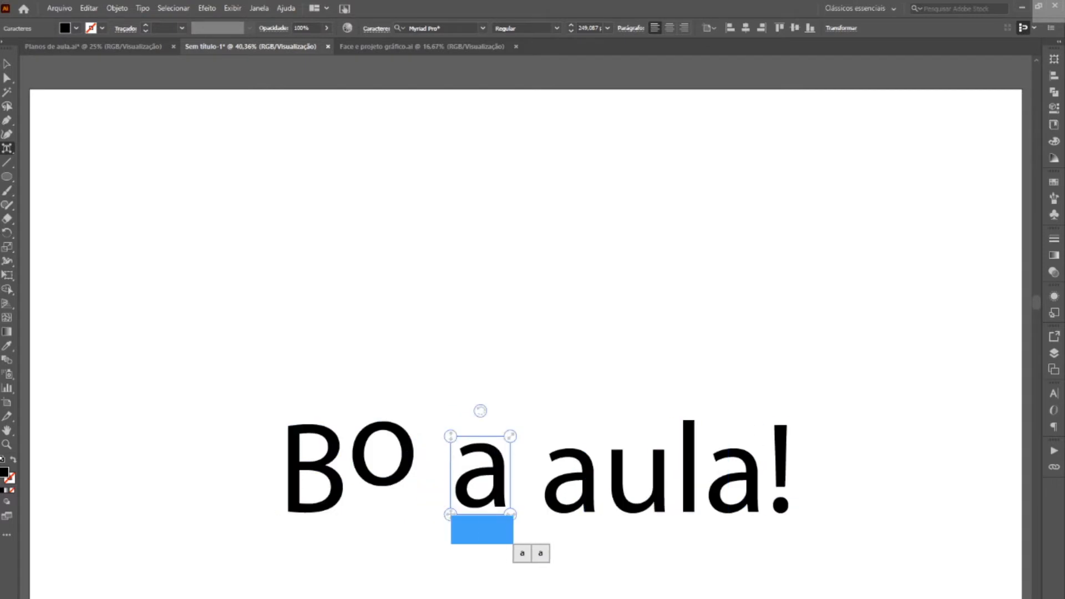
Enlarge the first "a" of "aula!" with the Touch Type tool.
{"action": "left_click", "coordinate": [564, 492]}
{"action": "left_click_drag", "start_coordinate": [604, 444], "coordinate": [626, 418]}
{"action": "left_click", "coordinate": [708, 381]}
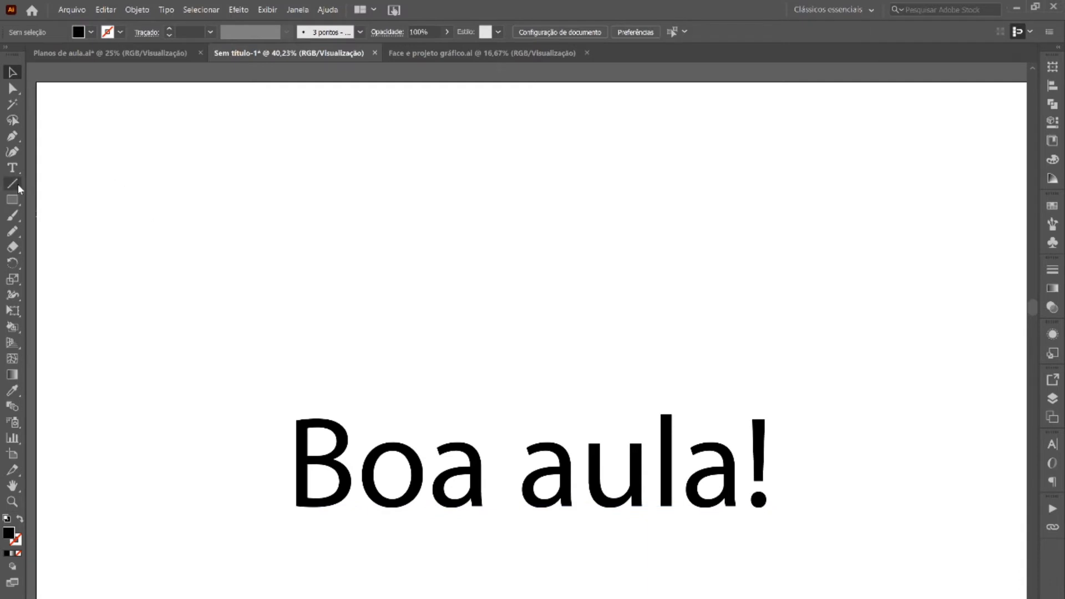
Replace the "a" of "Boa" with its raised superscript alternate glyph and undo the replacement.
{"action": "left_click", "coordinate": [14, 168]}
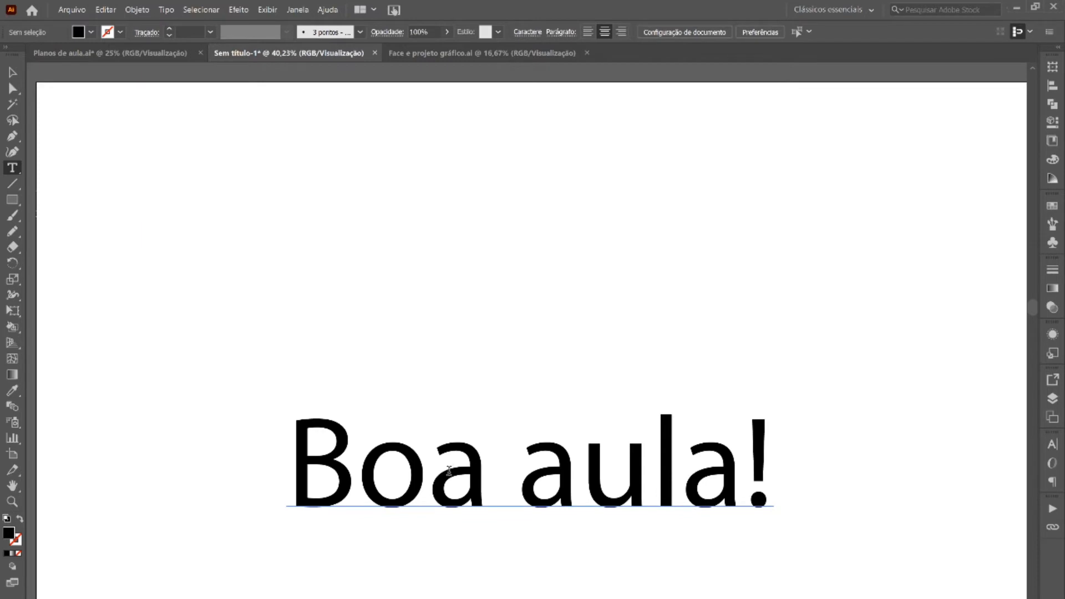
{"action": "left_click_drag", "start_coordinate": [430, 466], "coordinate": [488, 466]}
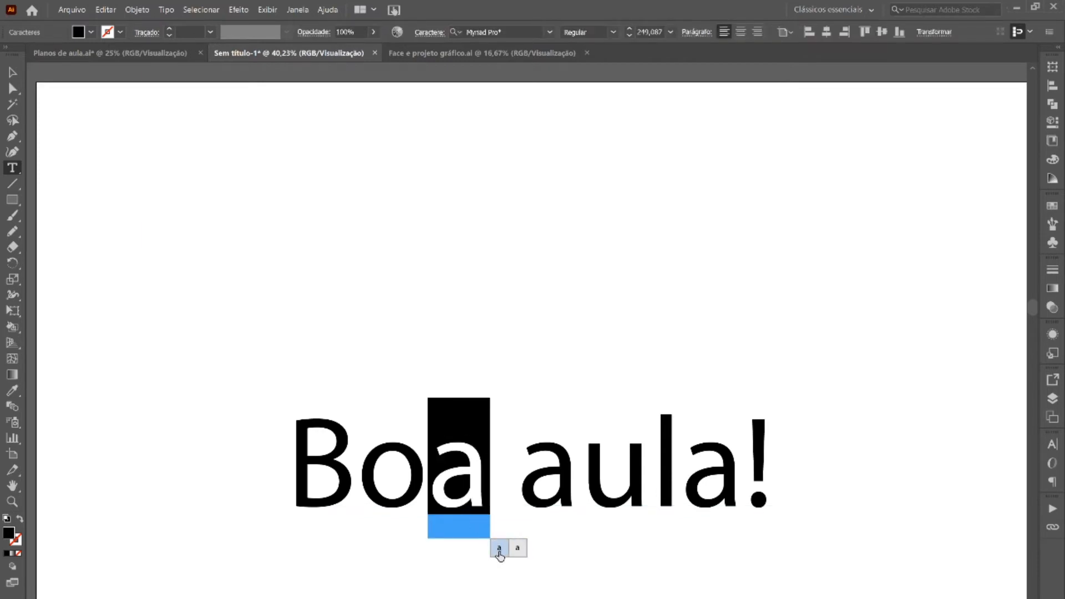
{"action": "left_click", "coordinate": [500, 551]}
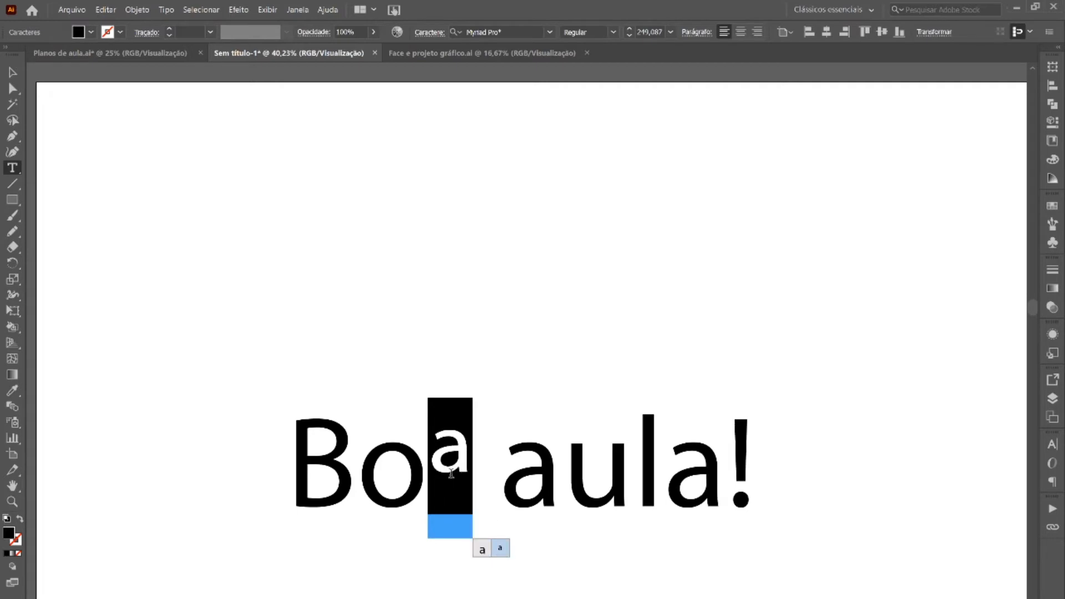
{"action": "left_click", "coordinate": [357, 452]}
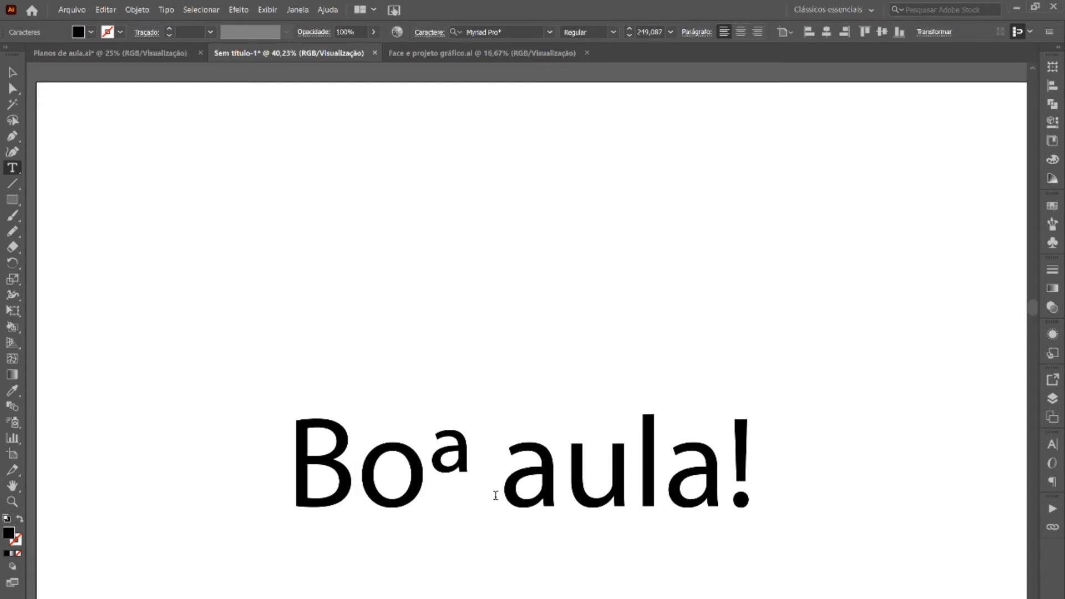
{"action": "key", "text": "ctrl+z"}
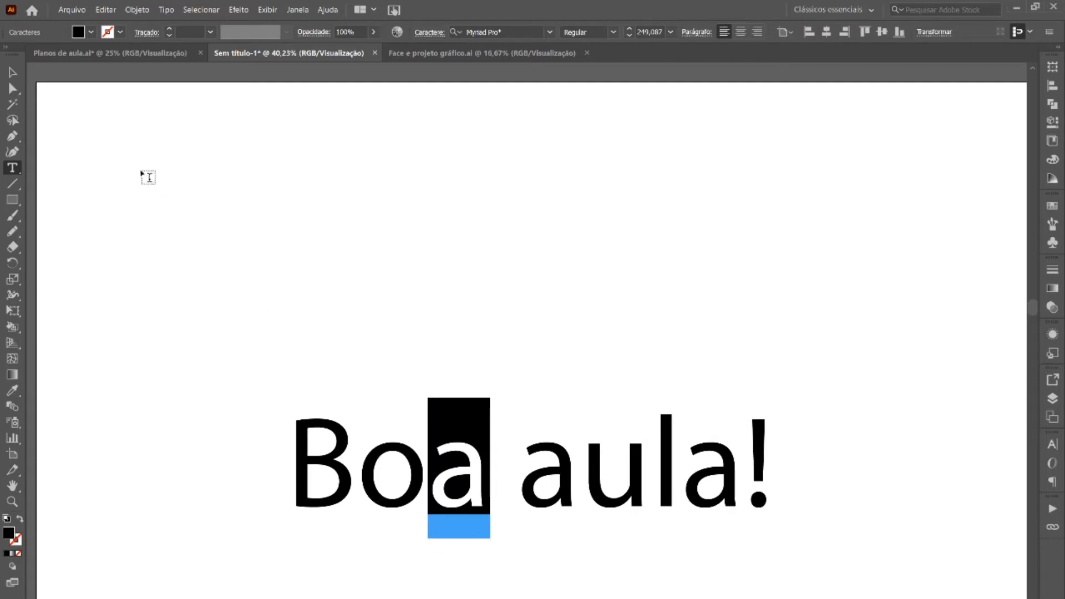
Duplicate the "Boa aula!" text above the original and set the copy's font to Gabriola.
{"action": "left_click", "coordinate": [16, 77]}
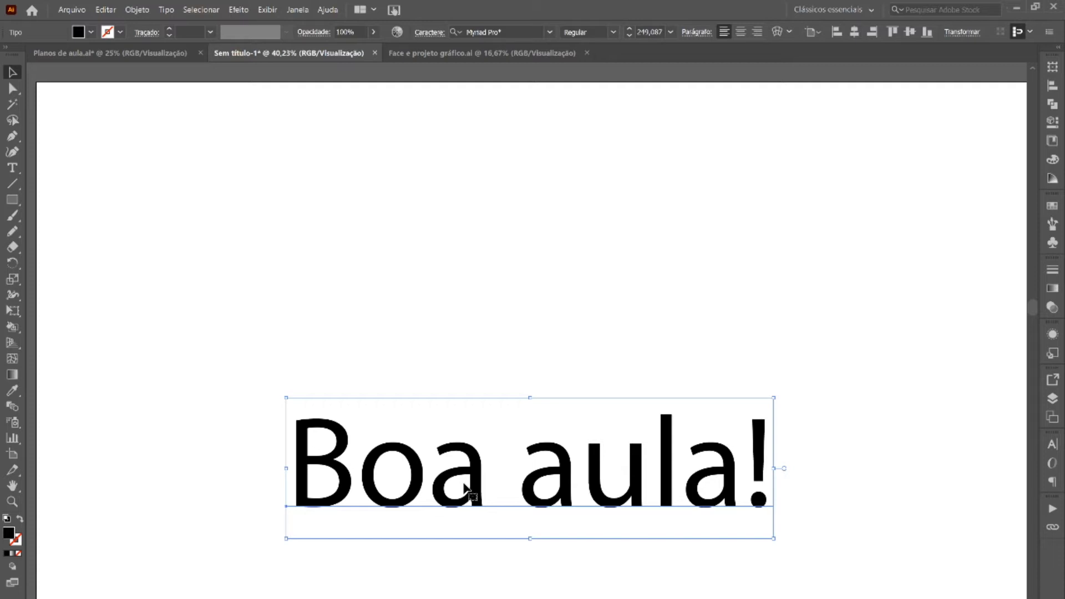
{"action": "left_click_drag", "start_coordinate": [474, 488], "coordinate": [463, 297]}
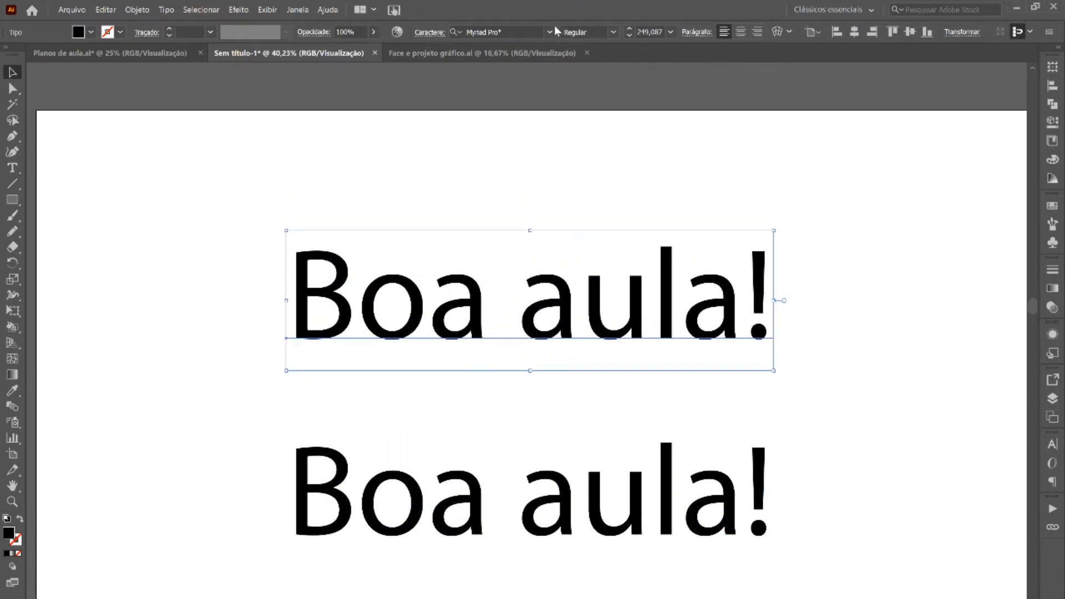
{"action": "left_click", "coordinate": [549, 32]}
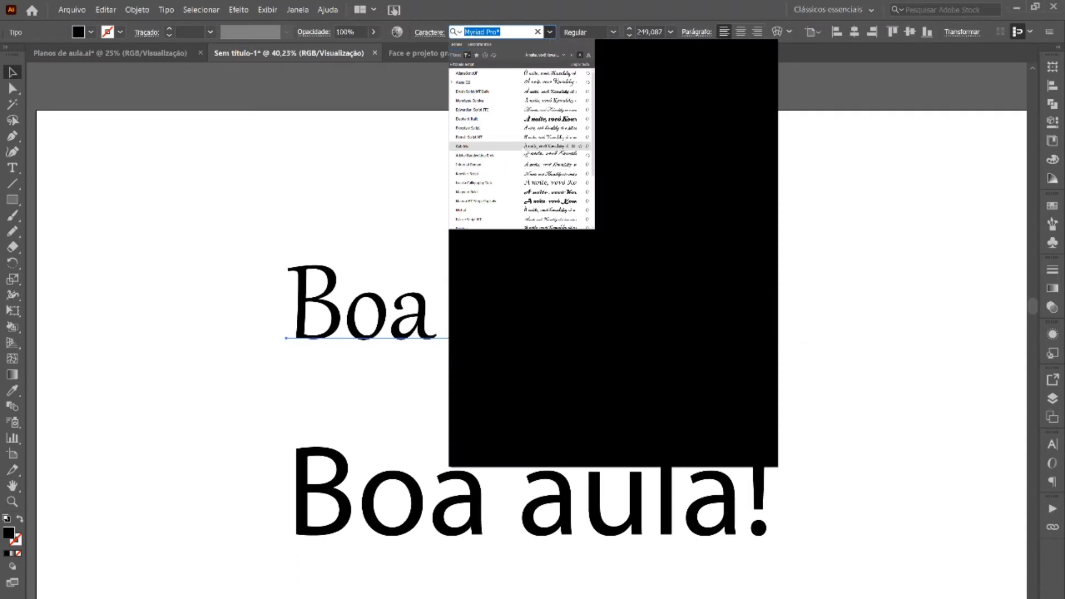
{"action": "left_click", "coordinate": [520, 145]}
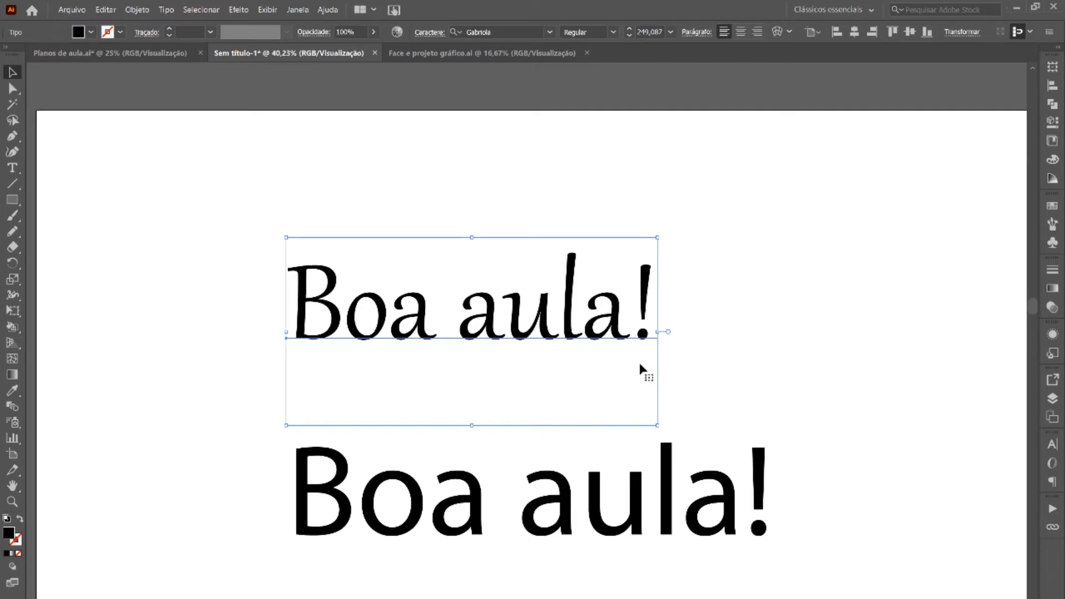
Show the Glyphs panel and move the Gabriola copy of "Boa aula!" clear of it.
{"action": "left_click", "coordinate": [165, 10]}
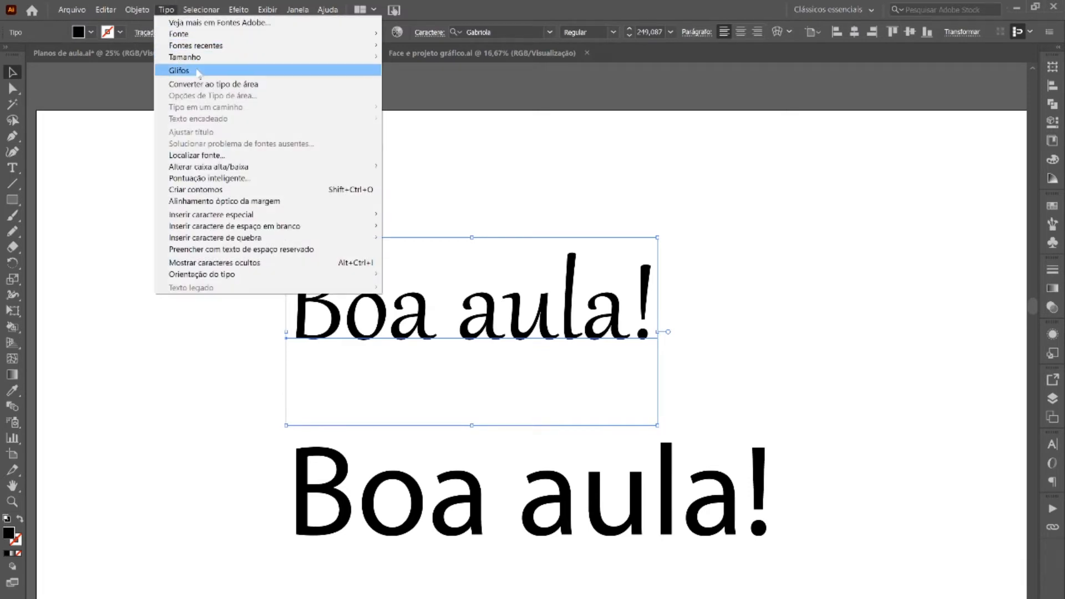
{"action": "left_click", "coordinate": [160, 9]}
{"action": "left_click", "coordinate": [160, 9]}
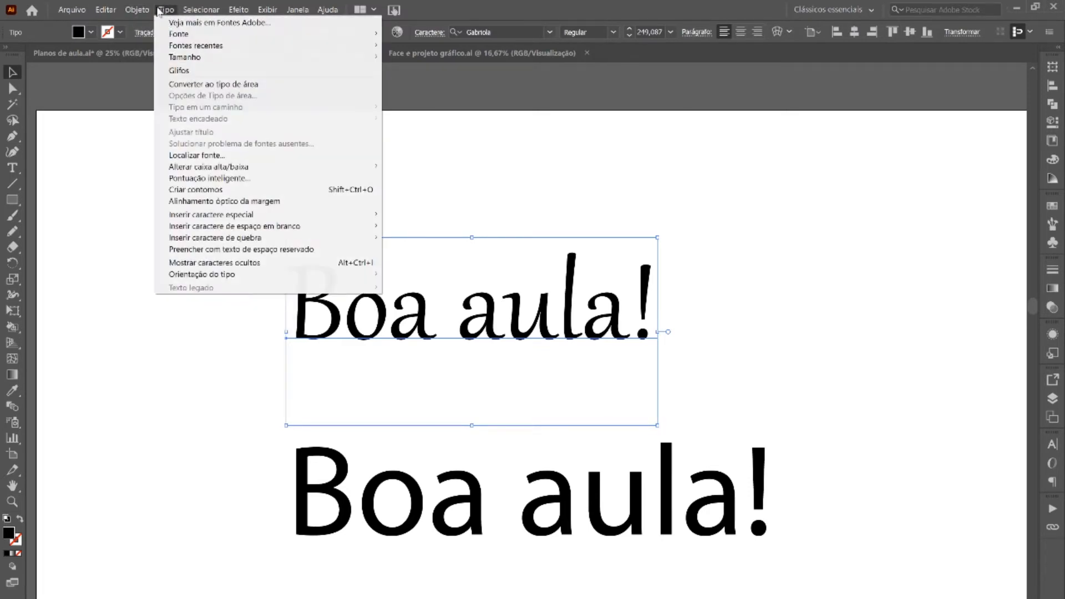
{"action": "left_click", "coordinate": [196, 71]}
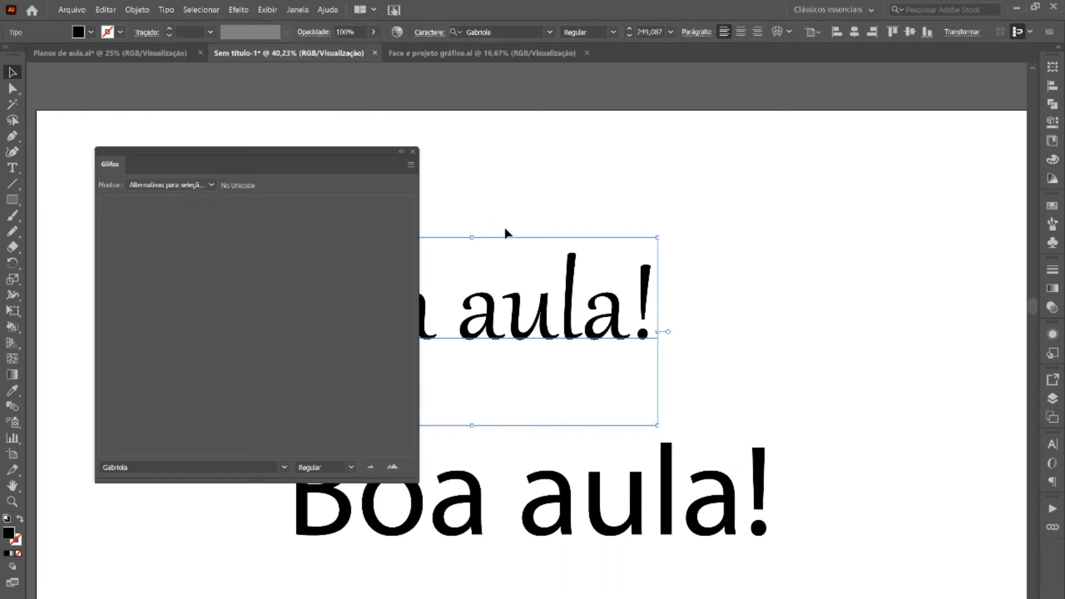
{"action": "left_click_drag", "start_coordinate": [653, 321], "coordinate": [895, 334]}
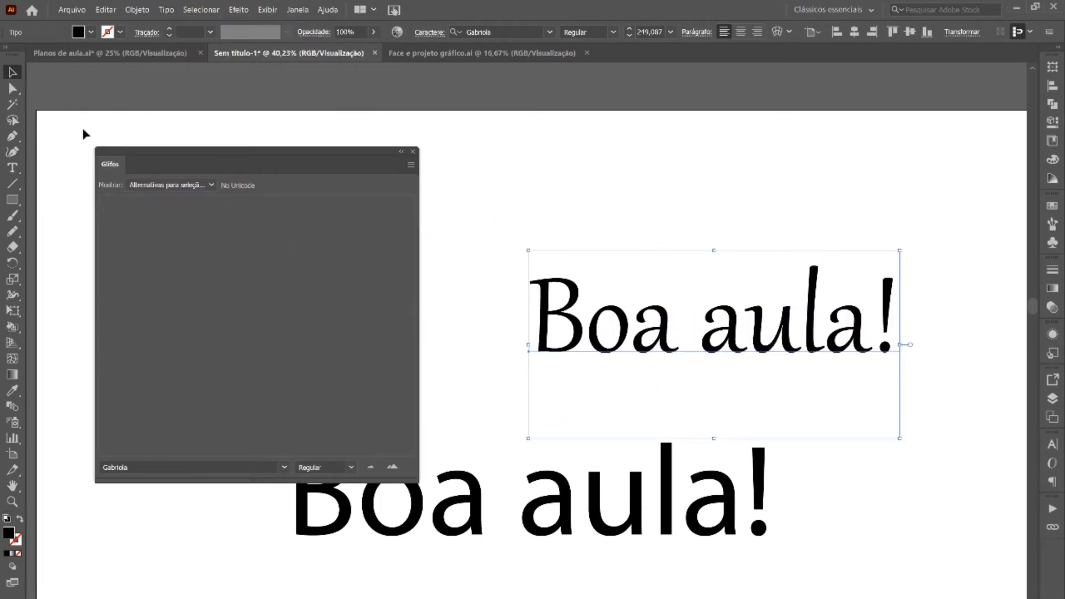
Replace the "a" of "Boa" in the Gabriola text with the wider slanted alternate glyph.
{"action": "key", "text": "t"}
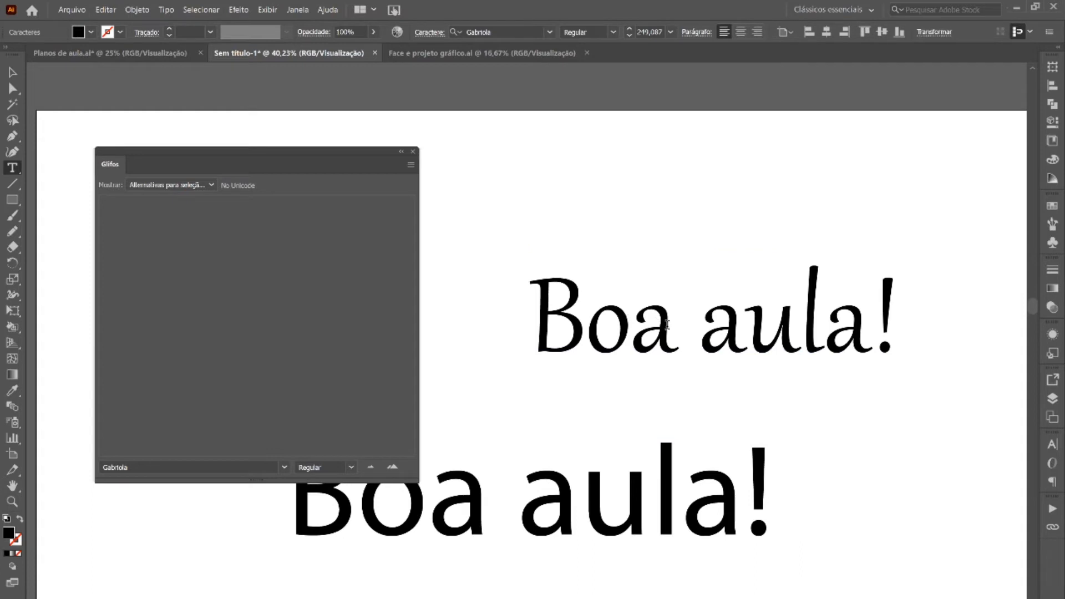
{"action": "left_click_drag", "start_coordinate": [653, 329], "coordinate": [679, 329]}
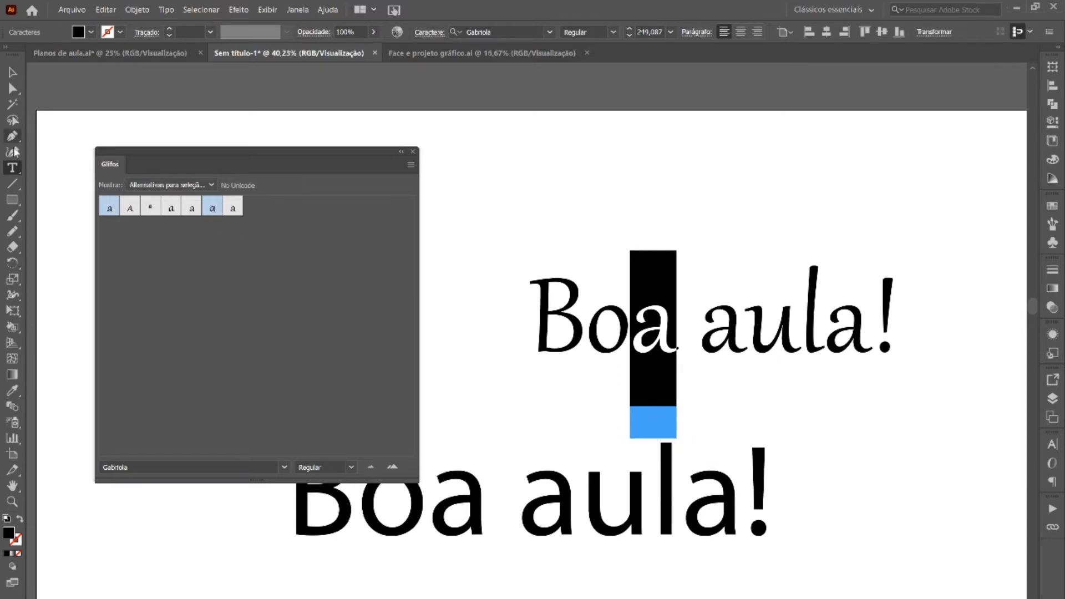
{"action": "mouse_move", "coordinate": [645, 369]}
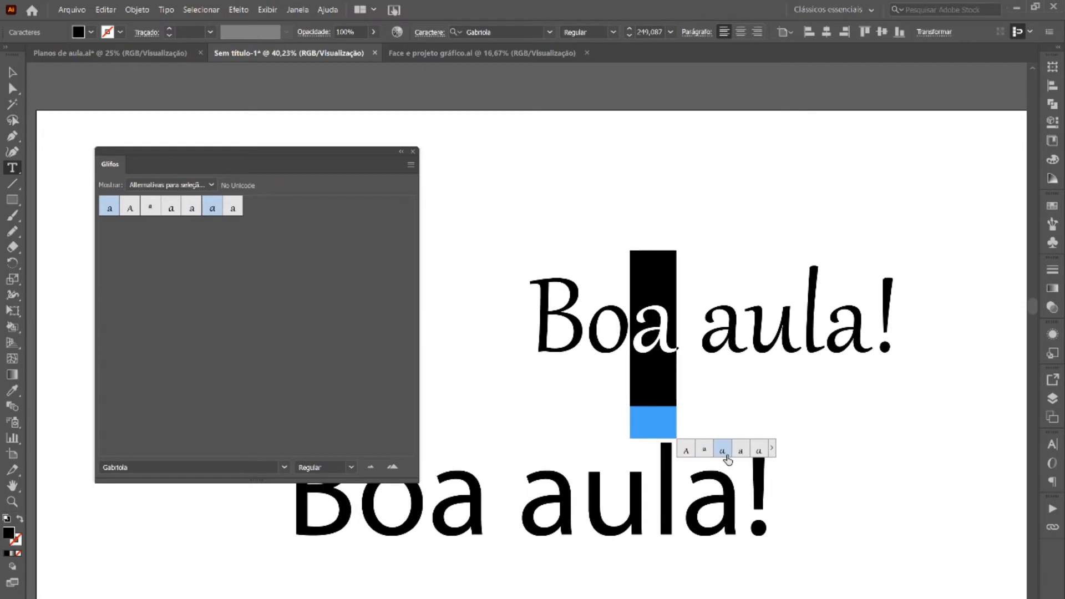
{"action": "left_click", "coordinate": [759, 450]}
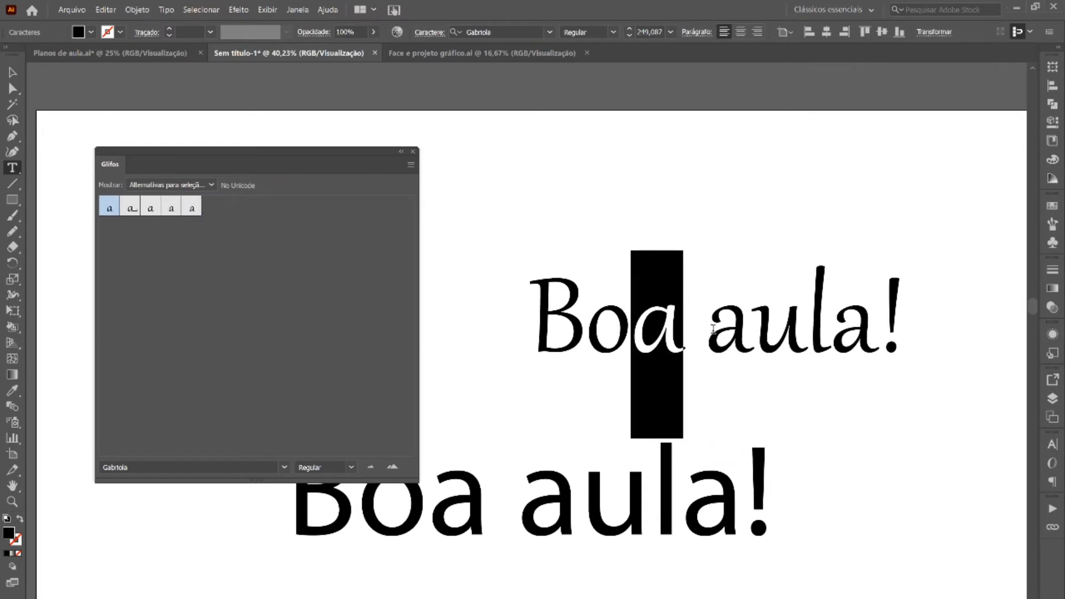
Give both letters "a" of "aula!" in the Gabriola text the same wider slanted alternate glyph.
{"action": "left_click", "coordinate": [734, 335]}
{"action": "left_click_drag", "start_coordinate": [734, 335], "coordinate": [723, 338]}
{"action": "mouse_move", "coordinate": [723, 340]}
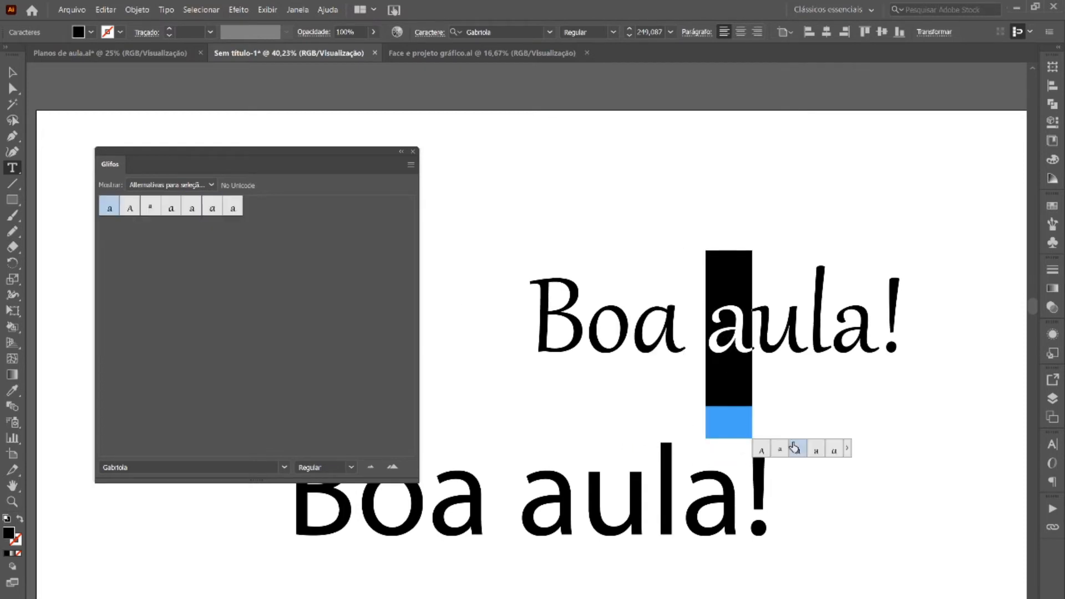
{"action": "left_click", "coordinate": [835, 454]}
{"action": "left_click_drag", "start_coordinate": [855, 347], "coordinate": [875, 338]}
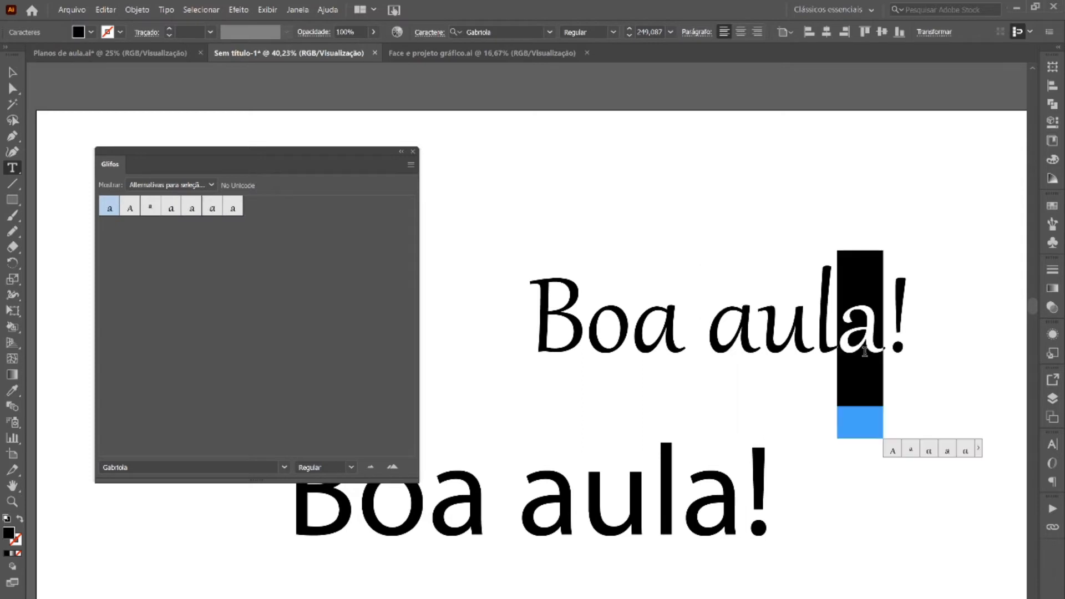
{"action": "left_click", "coordinate": [965, 450]}
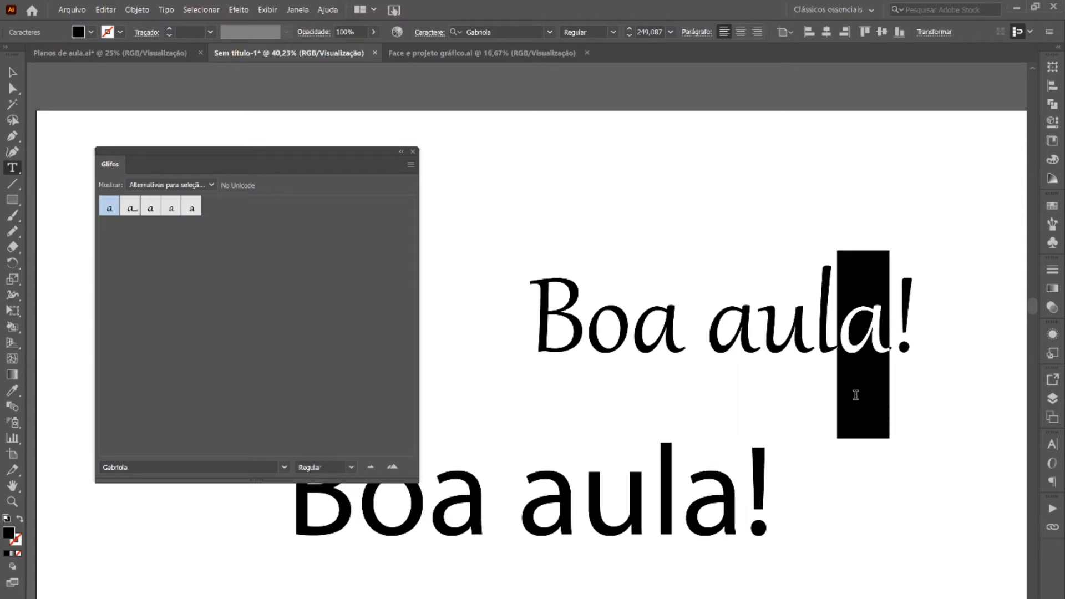
{"action": "left_click", "coordinate": [624, 321]}
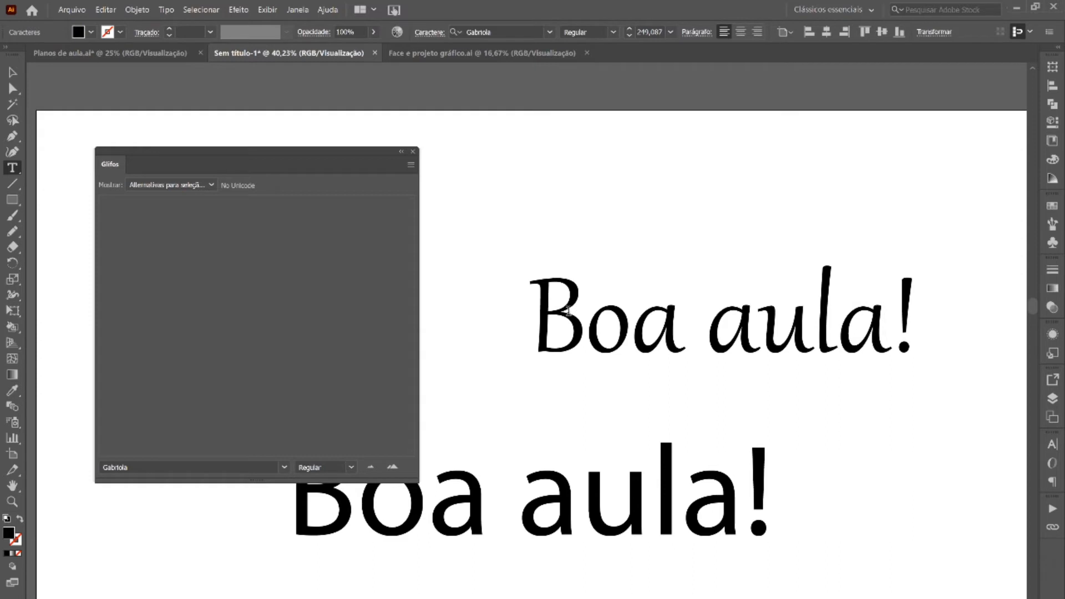
Try the short-swash alternate on the Gabriola "B", undo it and apply the alternate with the large looping swash.
{"action": "left_click_drag", "start_coordinate": [576, 324], "coordinate": [553, 322]}
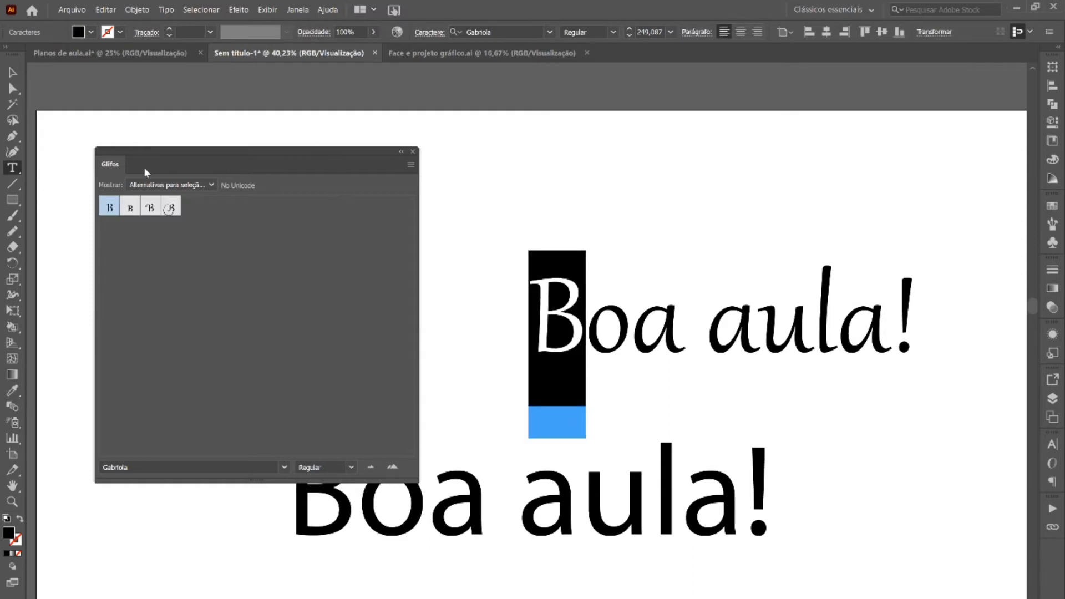
{"action": "left_click", "coordinate": [133, 213]}
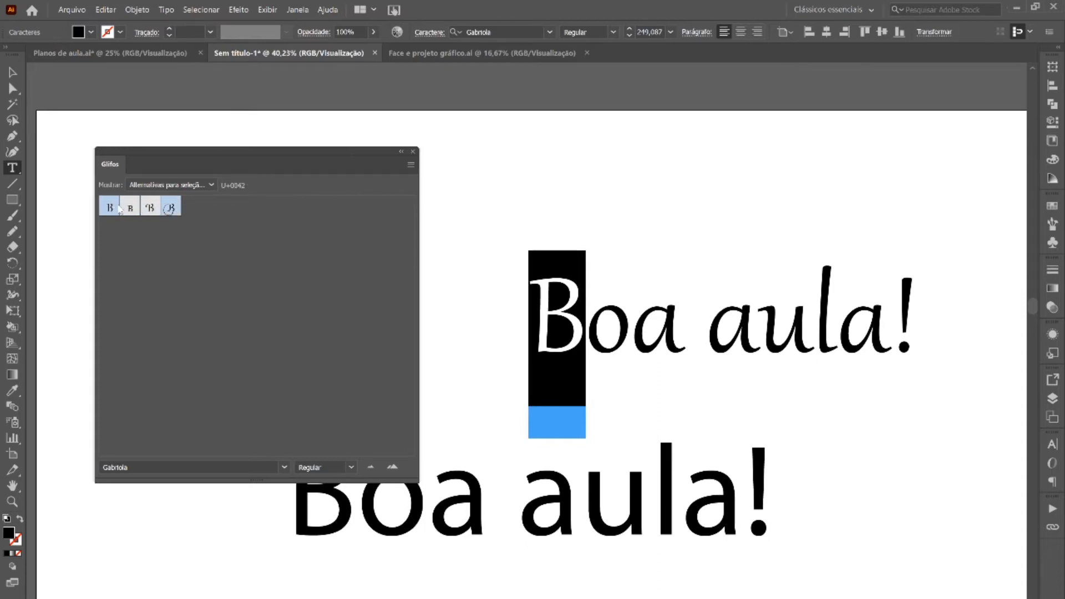
{"action": "mouse_move", "coordinate": [573, 377]}
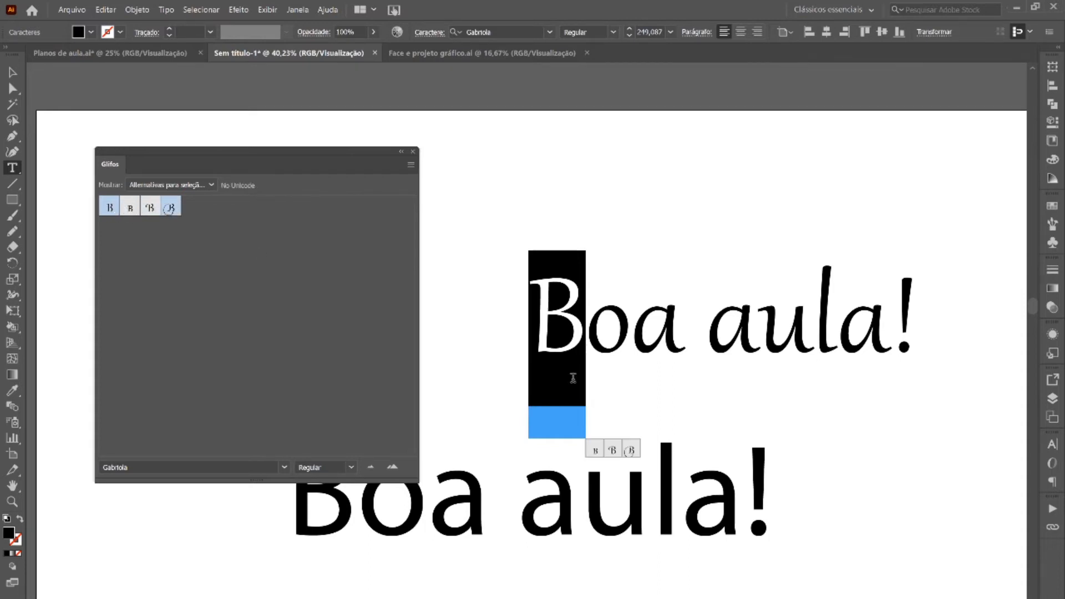
{"action": "left_click", "coordinate": [613, 450]}
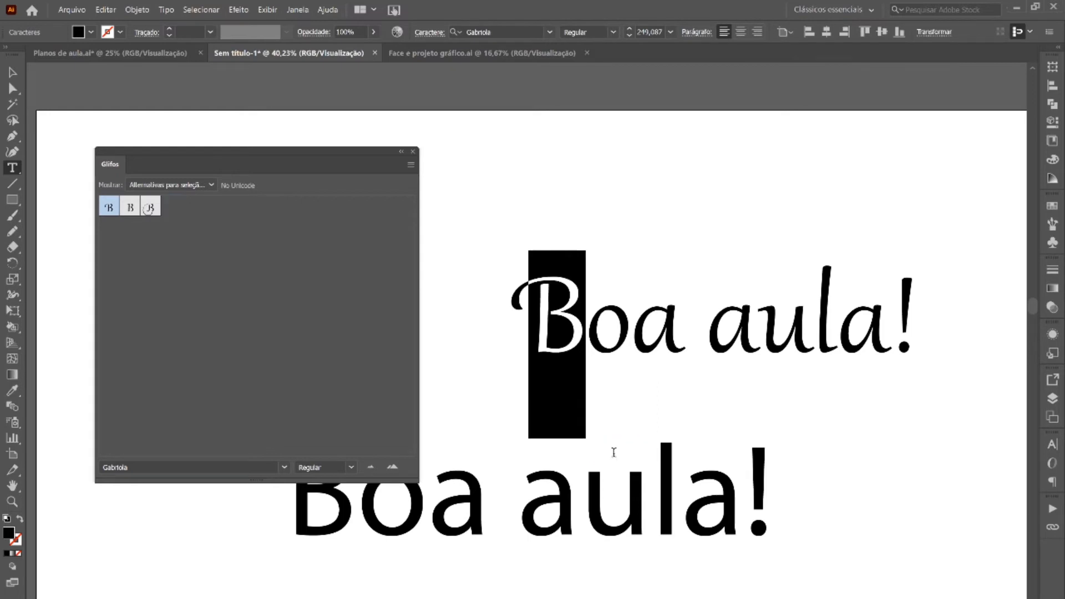
{"action": "left_click", "coordinate": [539, 306]}
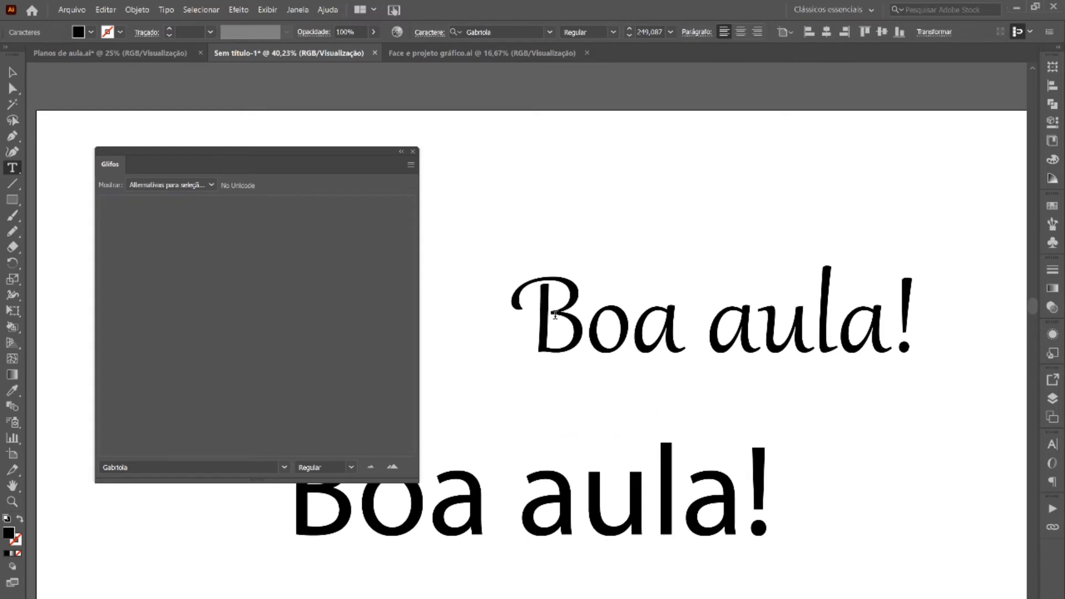
{"action": "key", "text": "ctrl"}
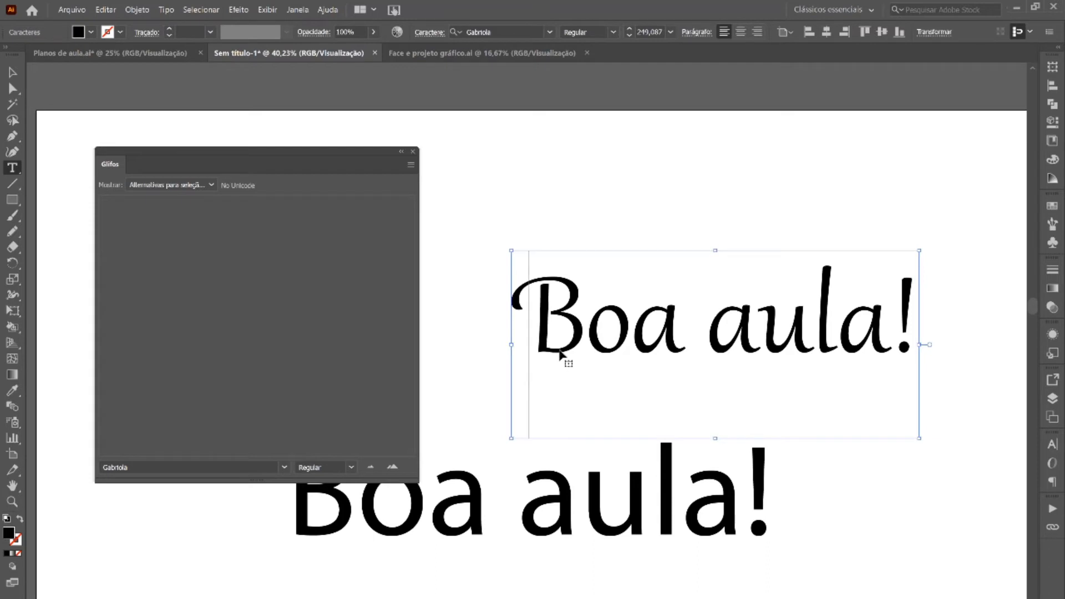
{"action": "key", "text": "ctrl+z"}
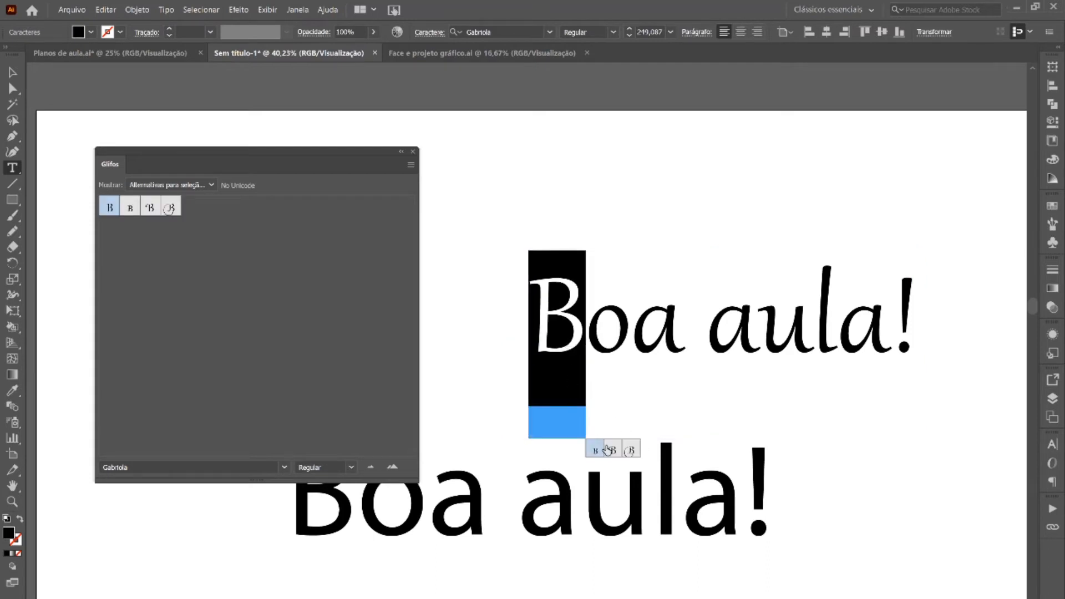
{"action": "left_click", "coordinate": [629, 450]}
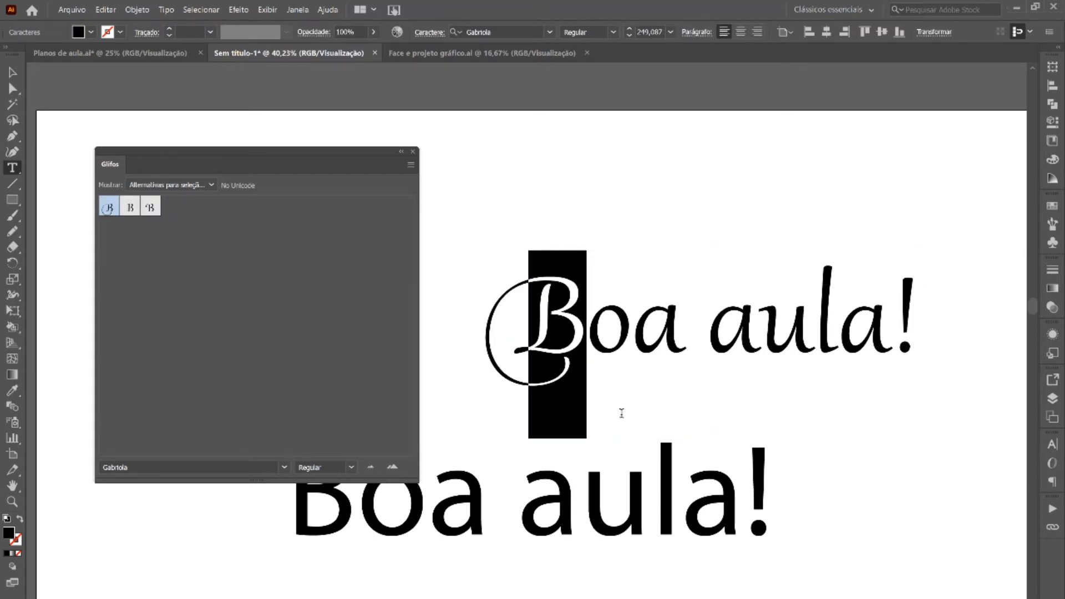
Move the Glyphs panel clear of the lower Myriad Pro text and examine the alternates for its "B".
{"action": "scroll", "coordinate": [649, 403], "scroll_direction": "down", "scroll_amount": 1}
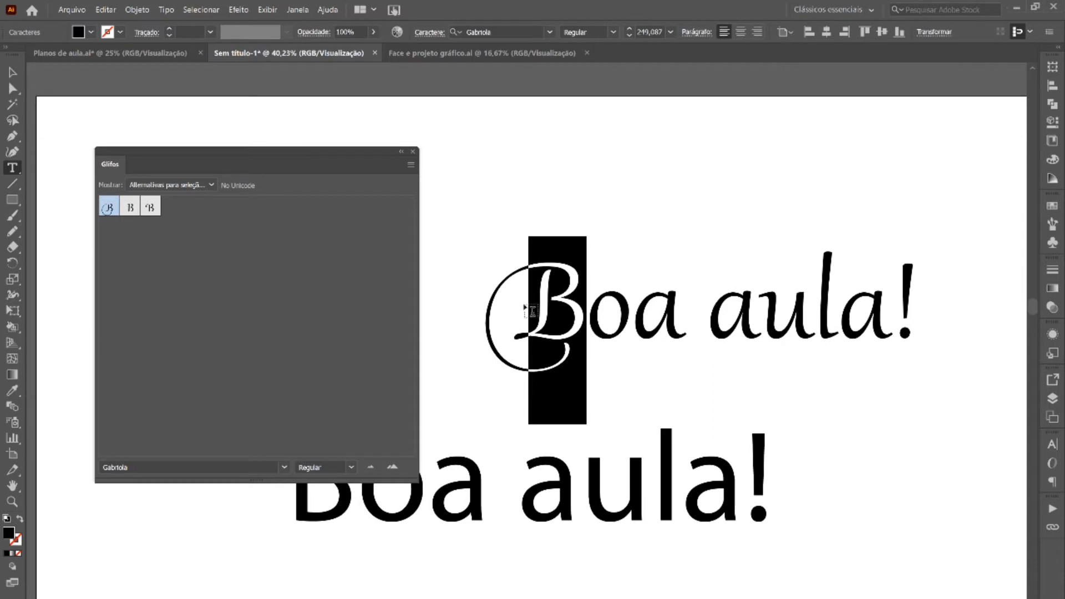
{"action": "left_click_drag", "start_coordinate": [349, 152], "coordinate": [289, 81]}
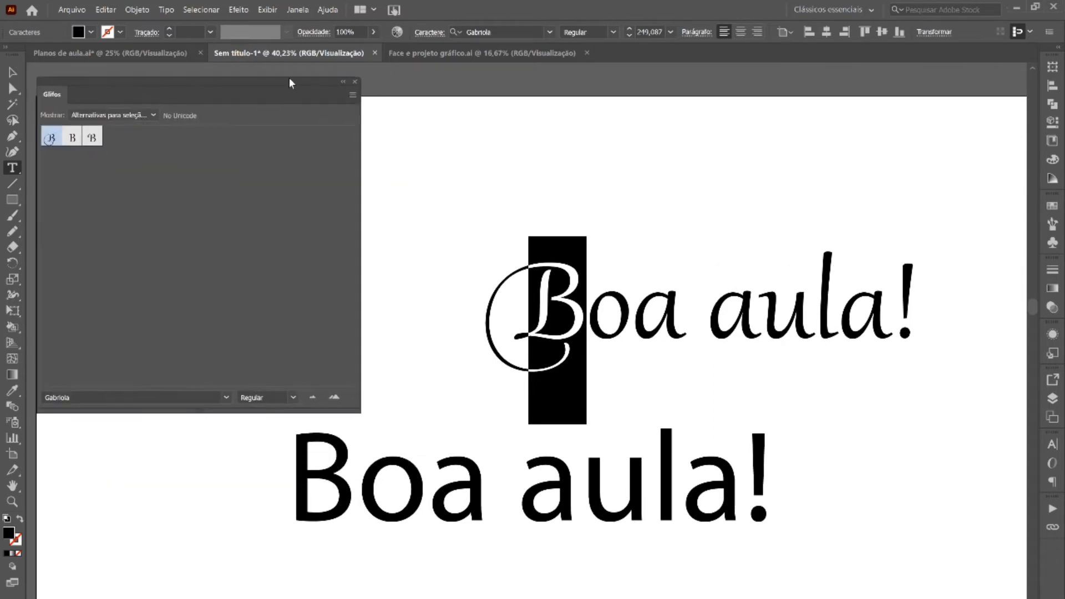
{"action": "left_click", "coordinate": [344, 480]}
{"action": "left_click_drag", "start_coordinate": [344, 481], "coordinate": [289, 480]}
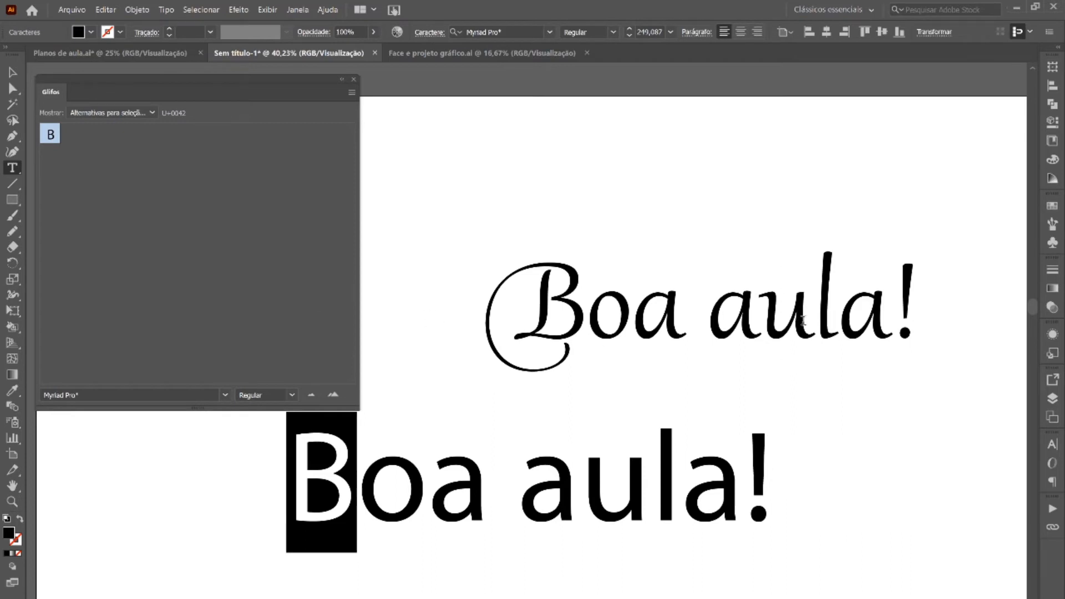
Examine the glyph alternates for the "u" of "aula!" in the Gabriola text and deselect the letter.
{"action": "left_click_drag", "start_coordinate": [797, 319], "coordinate": [778, 320]}
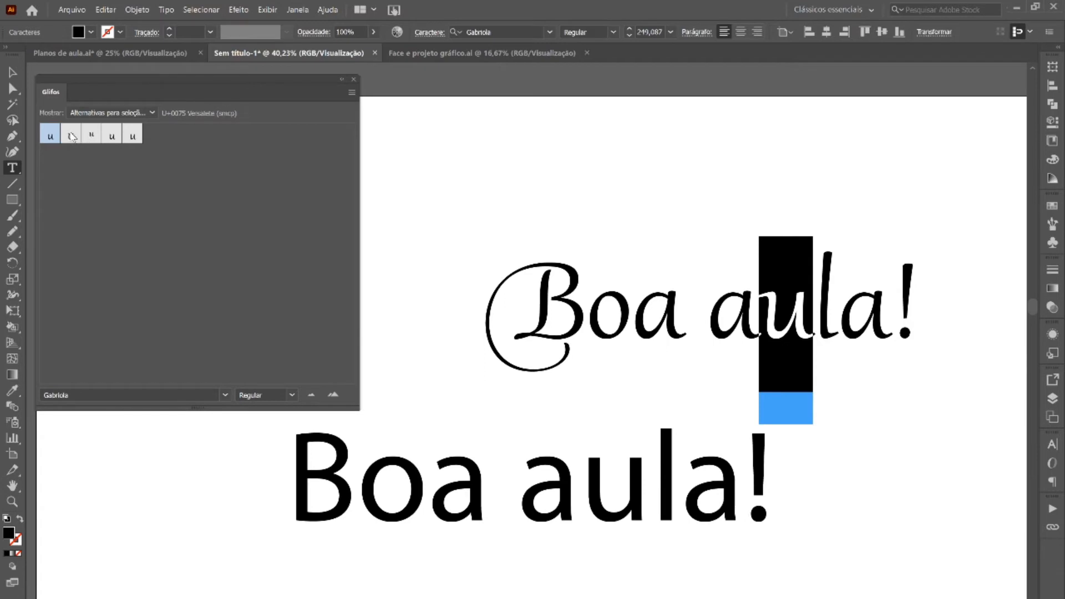
{"action": "left_click", "coordinate": [73, 137]}
{"action": "left_click", "coordinate": [796, 338]}
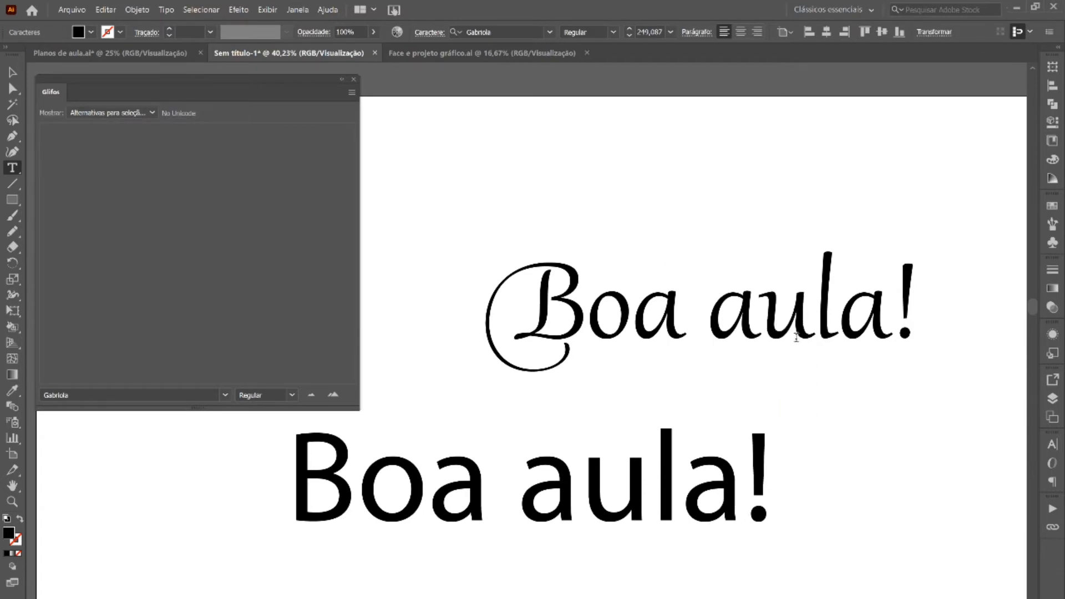
Apply one of the upright alternate glyphs to the "u" of "aula!" in the Gabriola text.
{"action": "left_click_drag", "start_coordinate": [767, 315], "coordinate": [807, 325]}
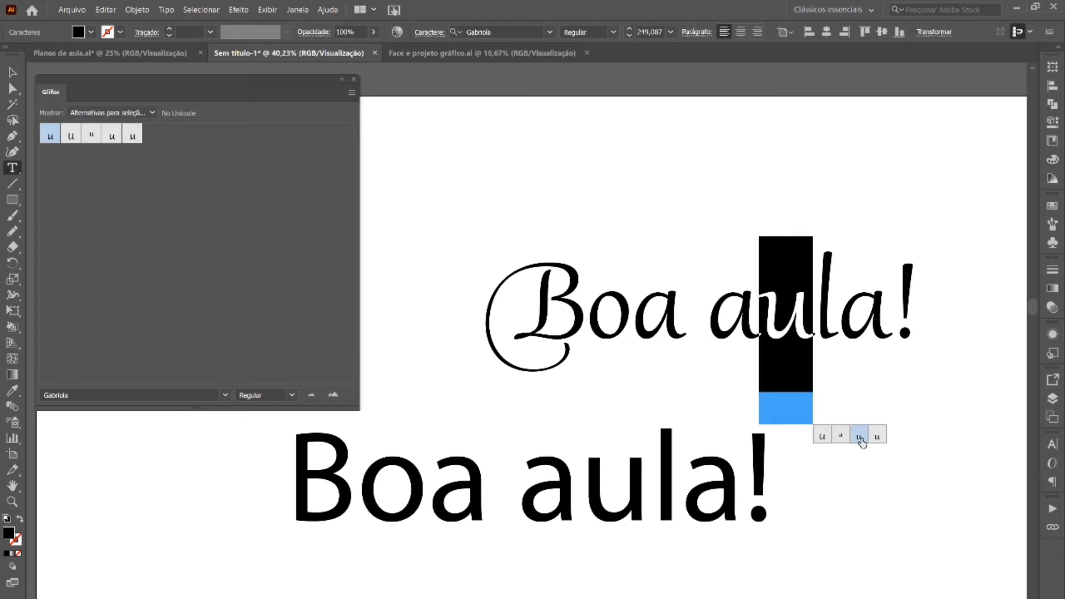
{"action": "left_click", "coordinate": [861, 439]}
{"action": "left_click", "coordinate": [832, 309]}
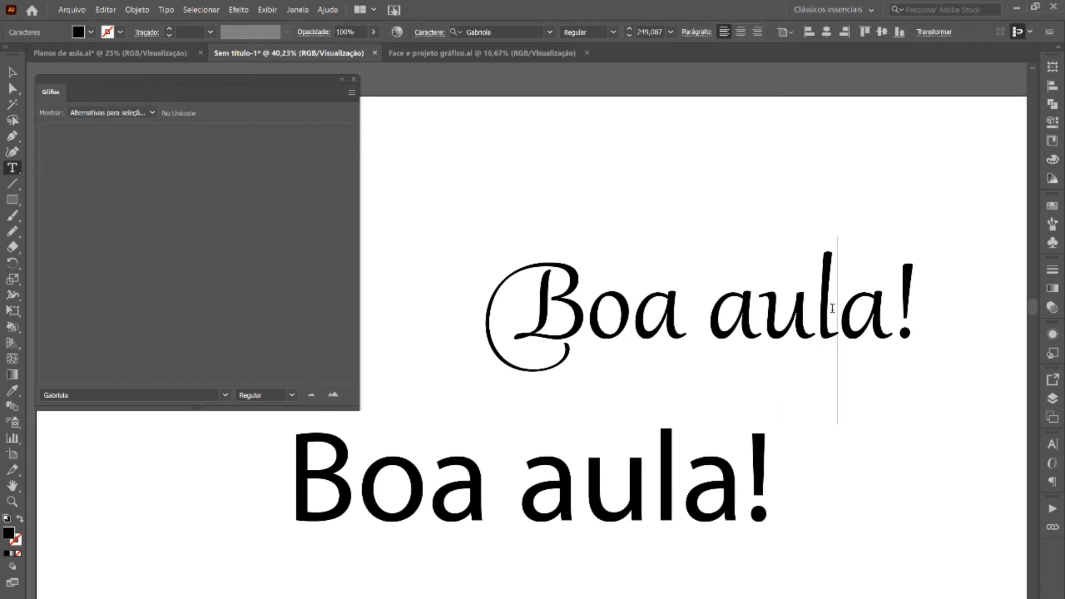
Try the hooked alternate on the "l" of "aula!" in the Gabriola text, undo it and apply the alternate with the large looping swash.
{"action": "left_click_drag", "start_coordinate": [832, 308], "coordinate": [809, 294]}
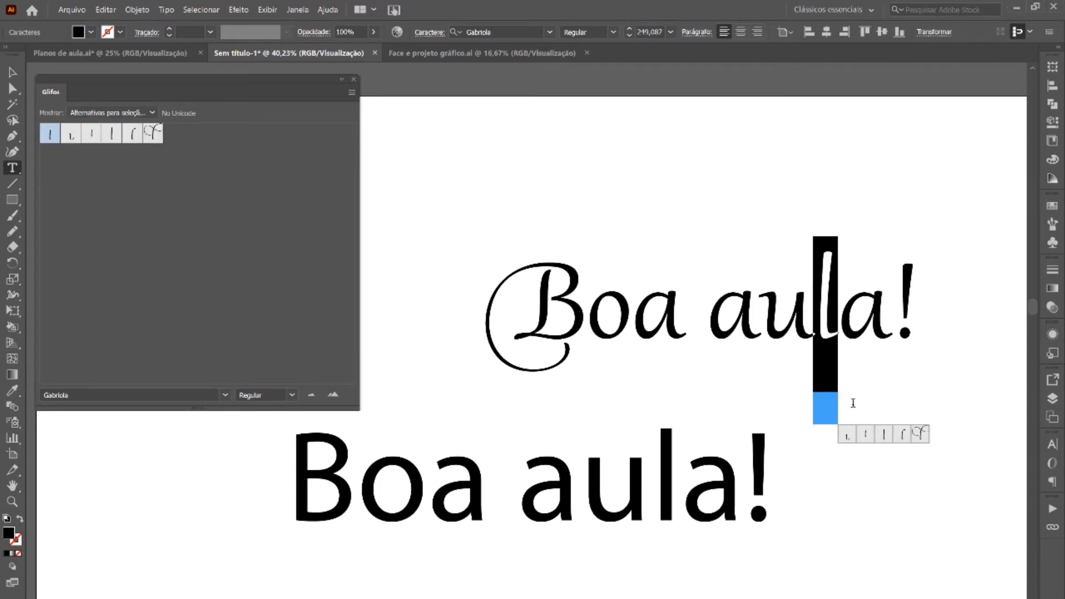
{"action": "left_click", "coordinate": [902, 434]}
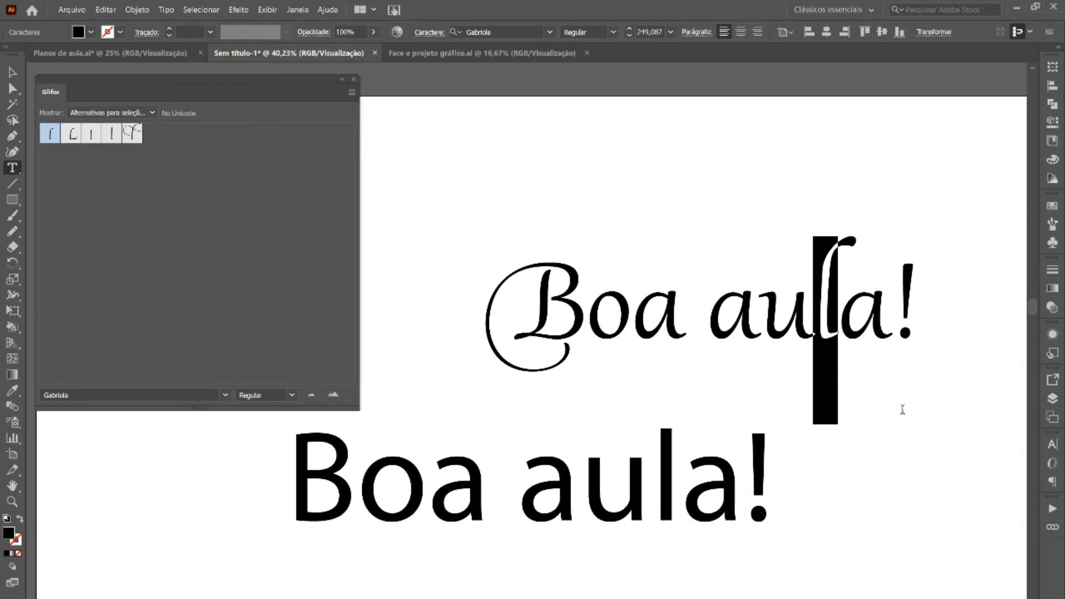
{"action": "left_click", "coordinate": [840, 322]}
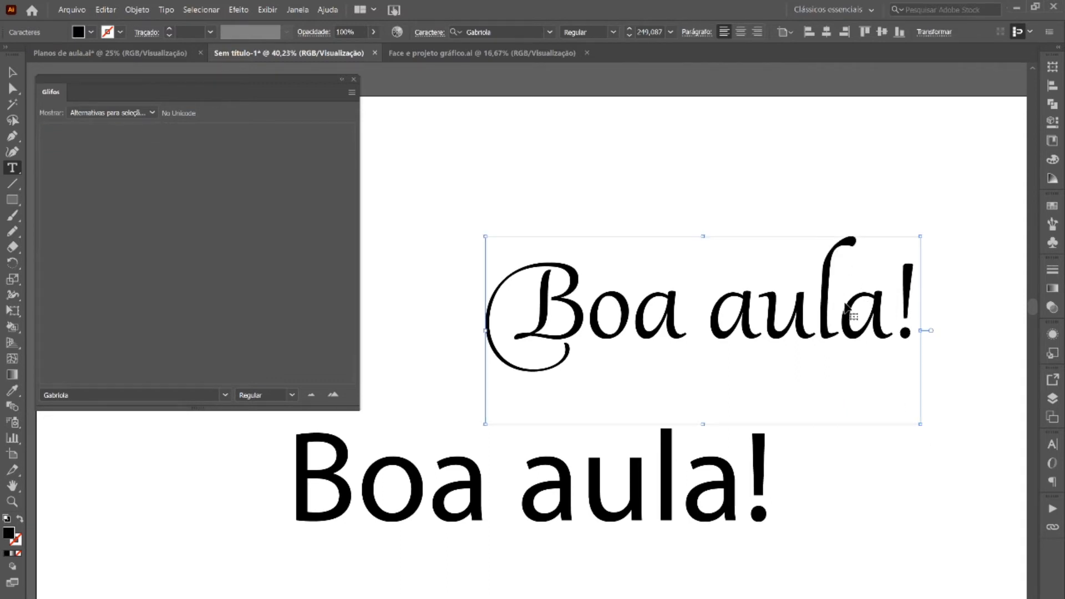
{"action": "key", "text": "shift+Left"}
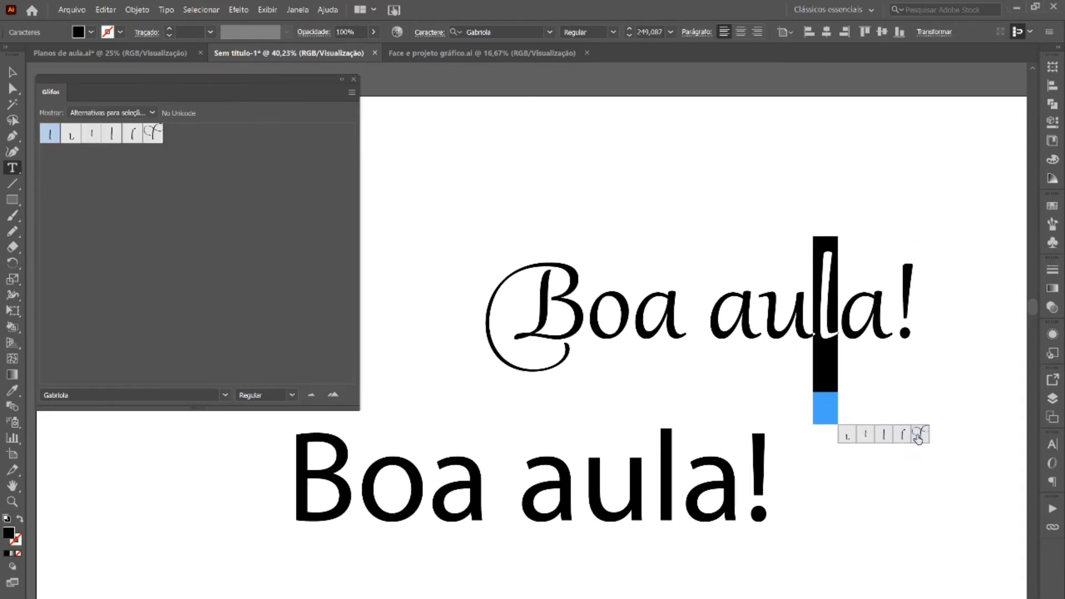
{"action": "left_click", "coordinate": [918, 436]}
{"action": "left_click", "coordinate": [907, 348]}
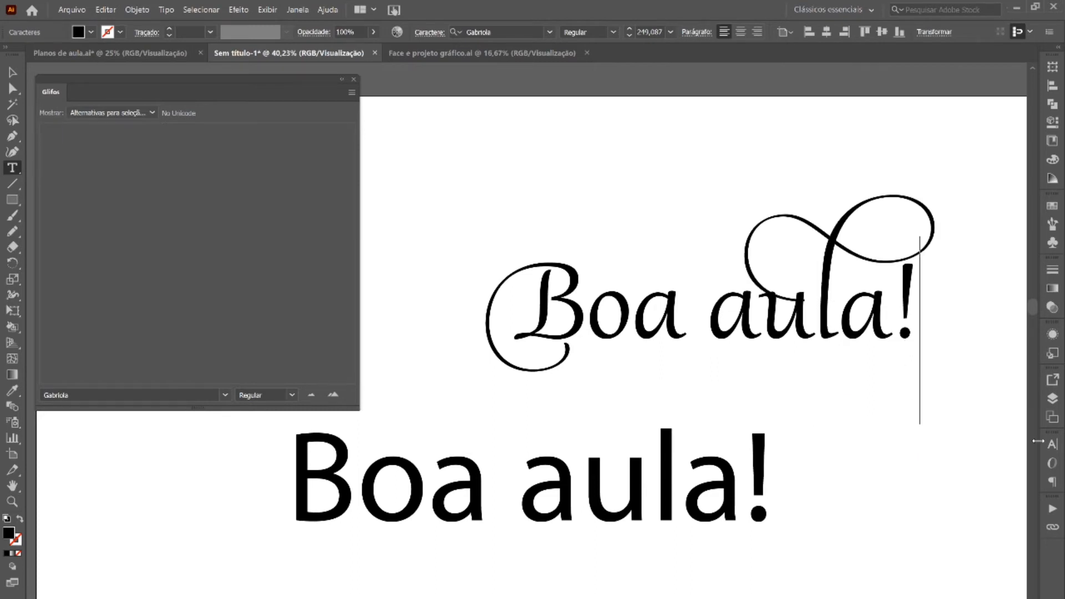
Close the Glyphs panel and move the Gabriola text directly above the Myriad Pro text.
{"action": "left_click", "coordinate": [353, 81]}
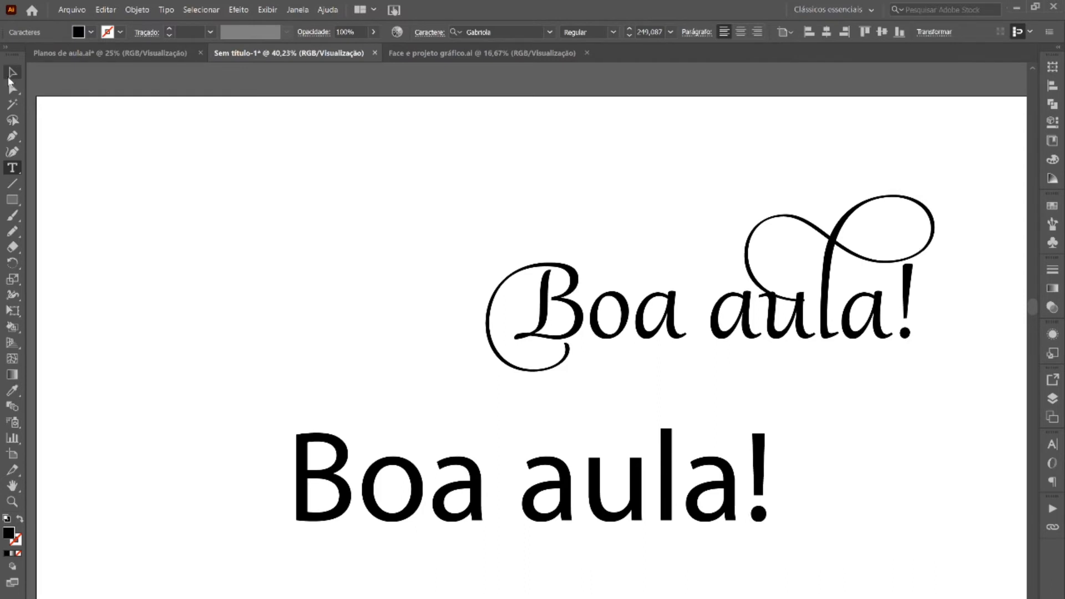
{"action": "left_click", "coordinate": [8, 77]}
{"action": "left_click_drag", "start_coordinate": [696, 310], "coordinate": [492, 307]}
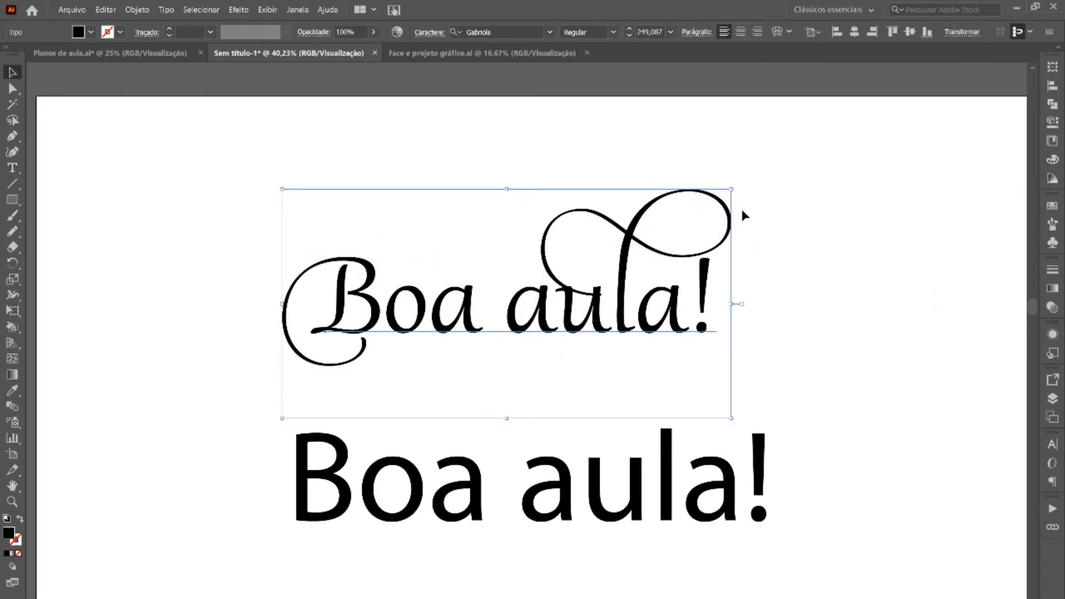
{"action": "scroll", "coordinate": [742, 213], "scroll_direction": "up", "scroll_amount": 1}
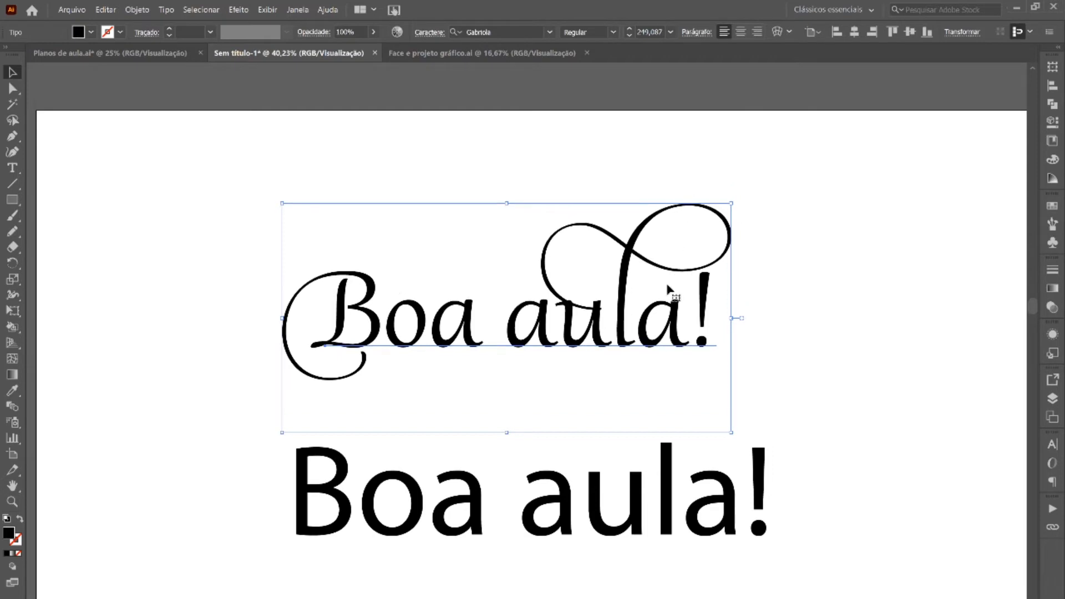
{"action": "left_click_drag", "start_coordinate": [667, 320], "coordinate": [675, 329]}
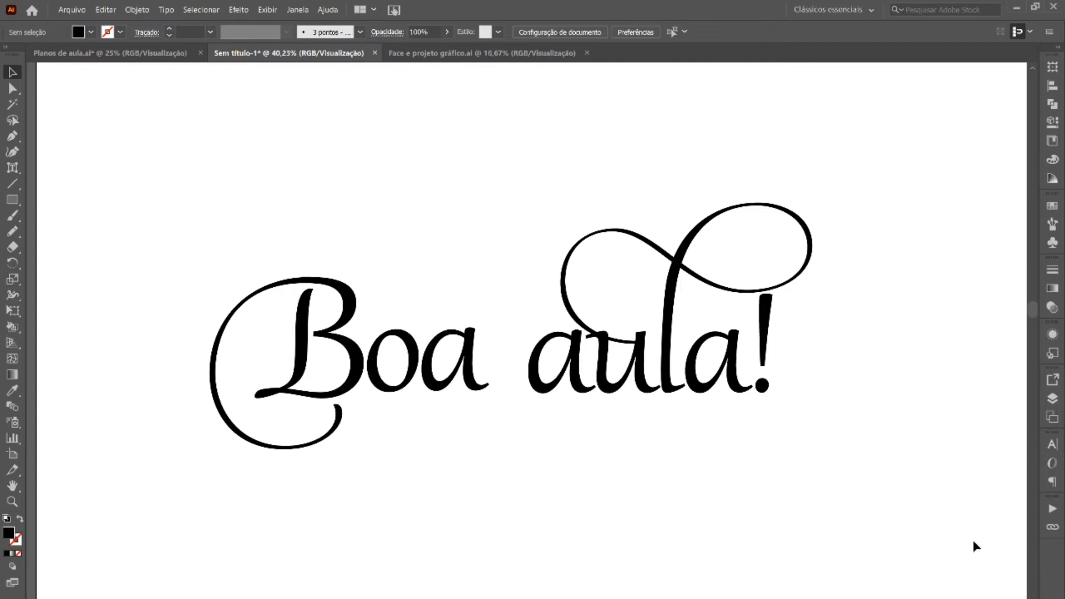
Reopen the Glyphs panel and display the entire glyph set of the Garamond font.
{"action": "left_click", "coordinate": [166, 10]}
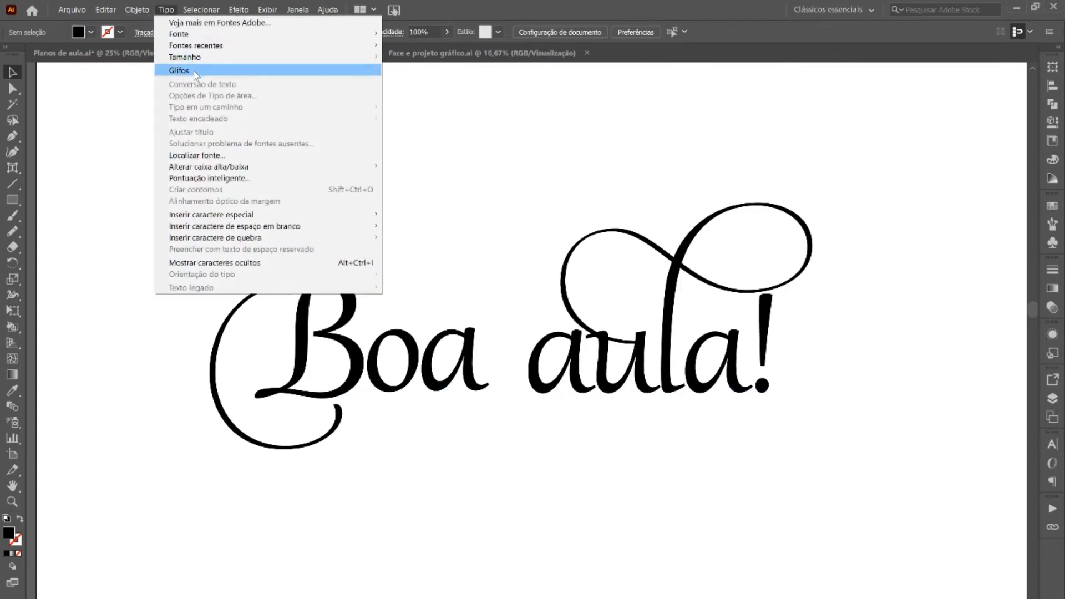
{"action": "left_click", "coordinate": [195, 72]}
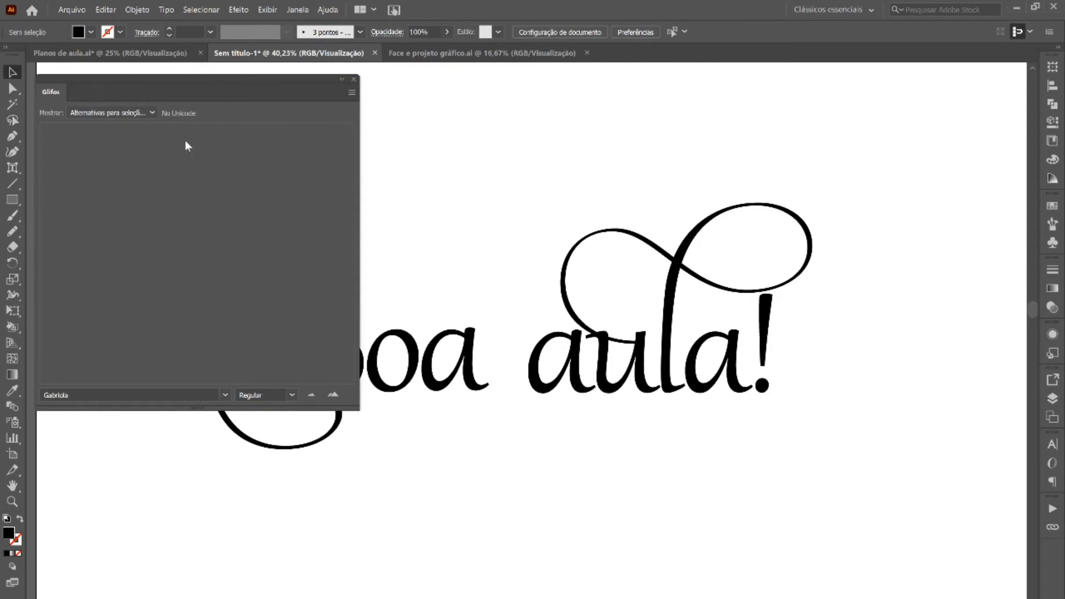
{"action": "left_click", "coordinate": [152, 113]}
{"action": "left_click", "coordinate": [128, 142]}
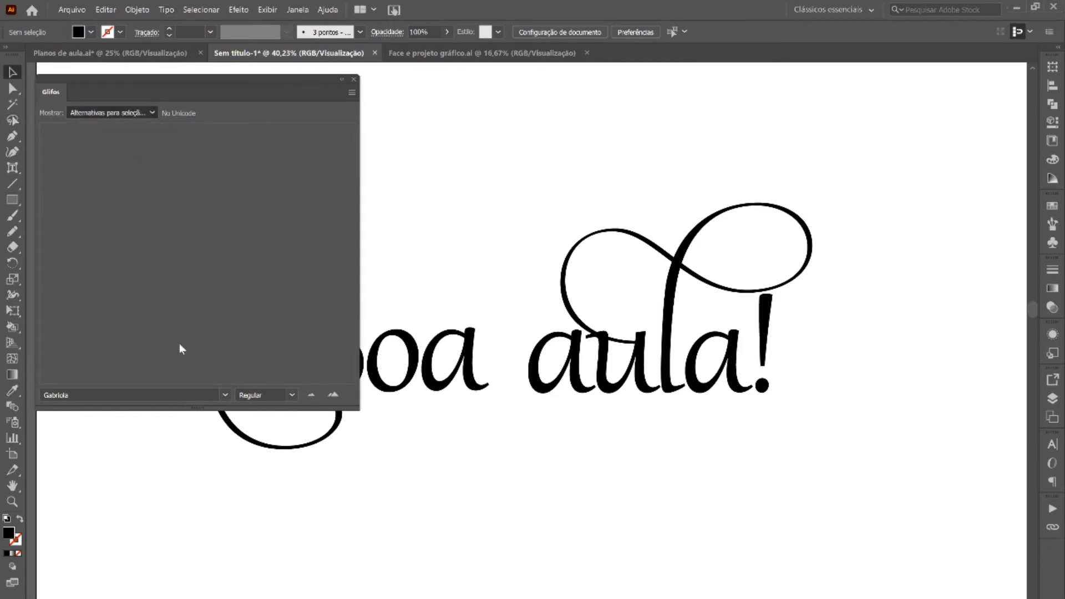
{"action": "left_click", "coordinate": [224, 395]}
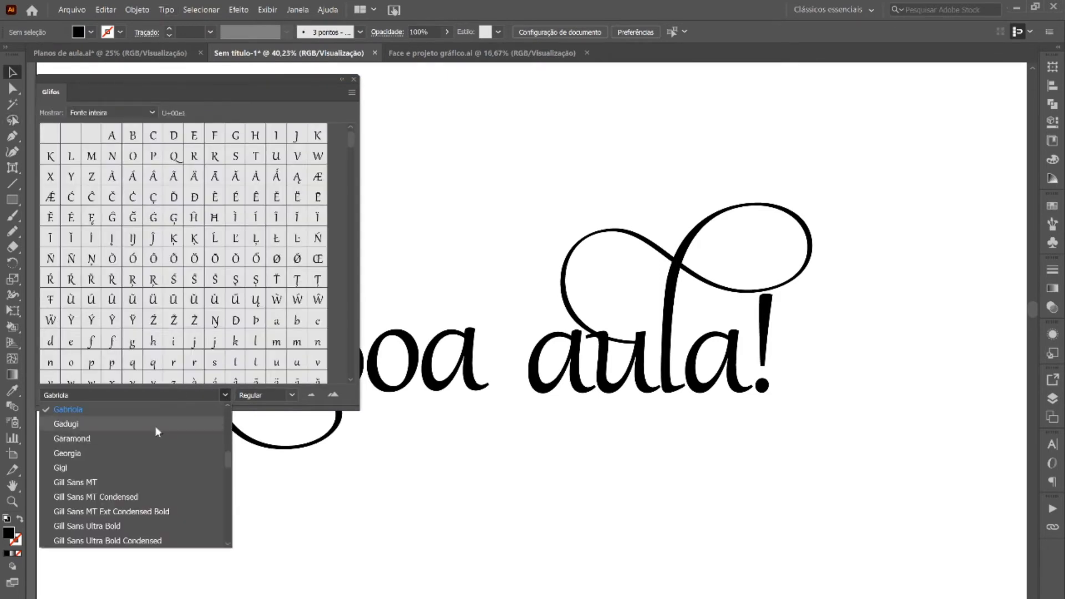
{"action": "left_click", "coordinate": [124, 436]}
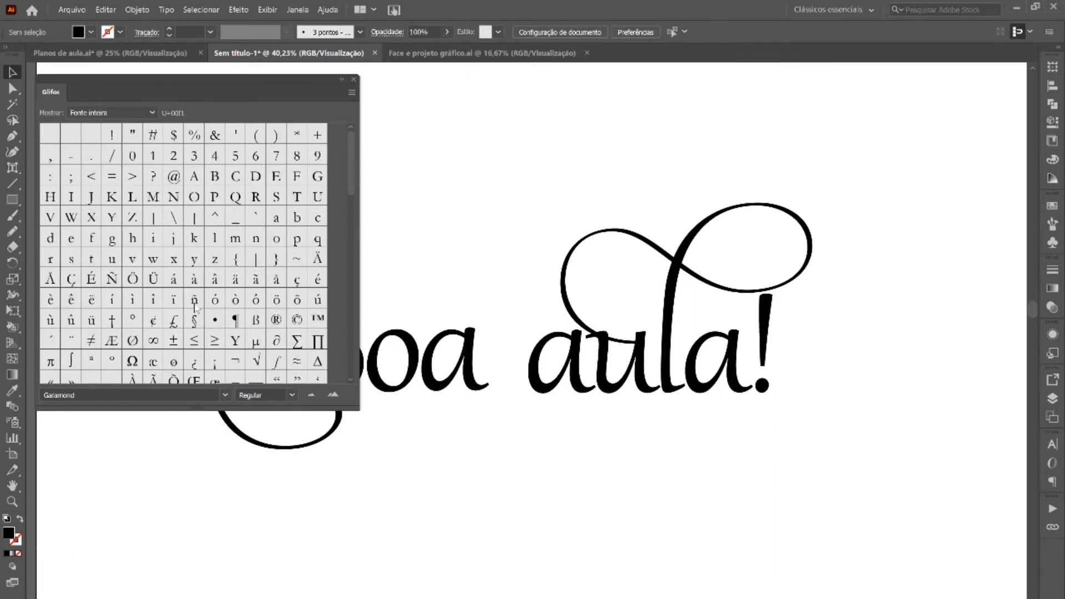
View the full glyph set of Acumin Variable Concept and switch the Glyphs panel to Bahnschrift.
{"action": "left_click", "coordinate": [225, 395]}
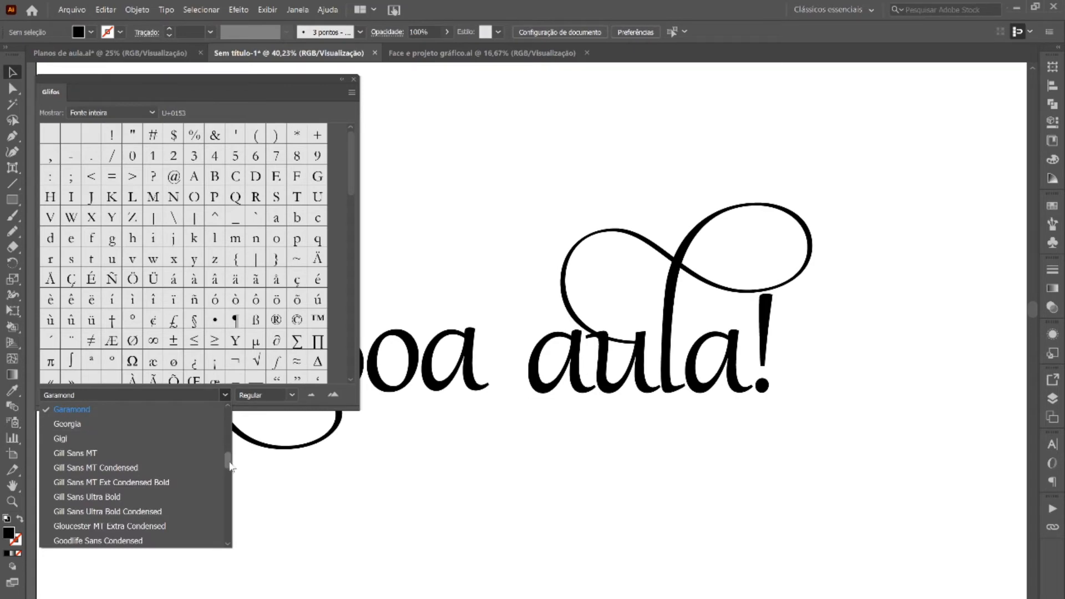
{"action": "left_click_drag", "start_coordinate": [228, 463], "coordinate": [229, 408]}
{"action": "left_click", "coordinate": [162, 413]}
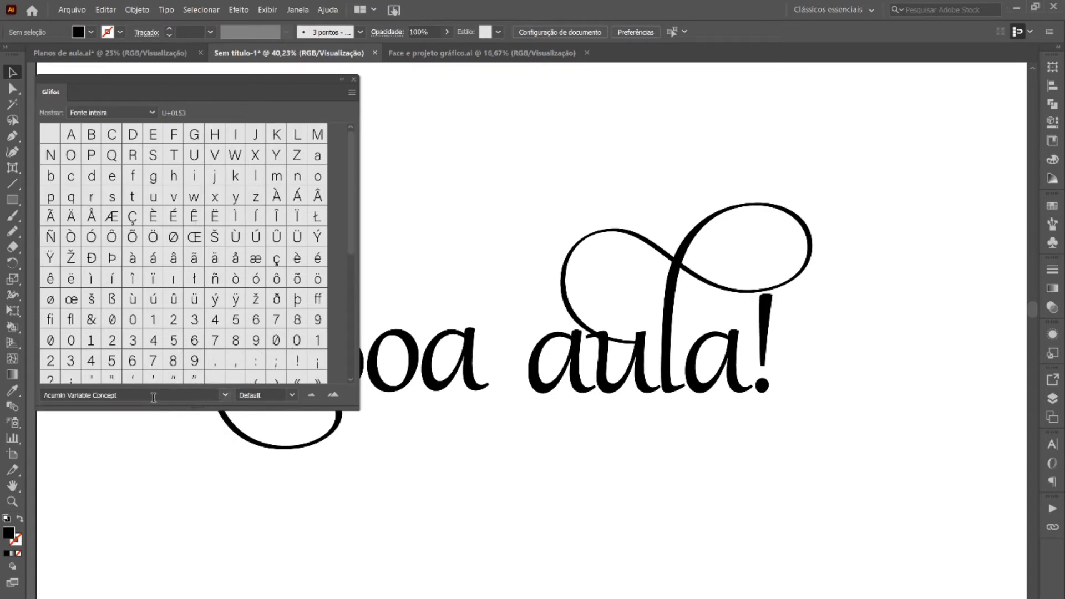
{"action": "mouse_move", "coordinate": [352, 169]}
{"action": "left_mouse_down"}
{"action": "mouse_move", "coordinate": [335, 333]}
{"action": "mouse_move", "coordinate": [372, 174]}
{"action": "left_mouse_up"}
{"action": "left_click", "coordinate": [226, 394]}
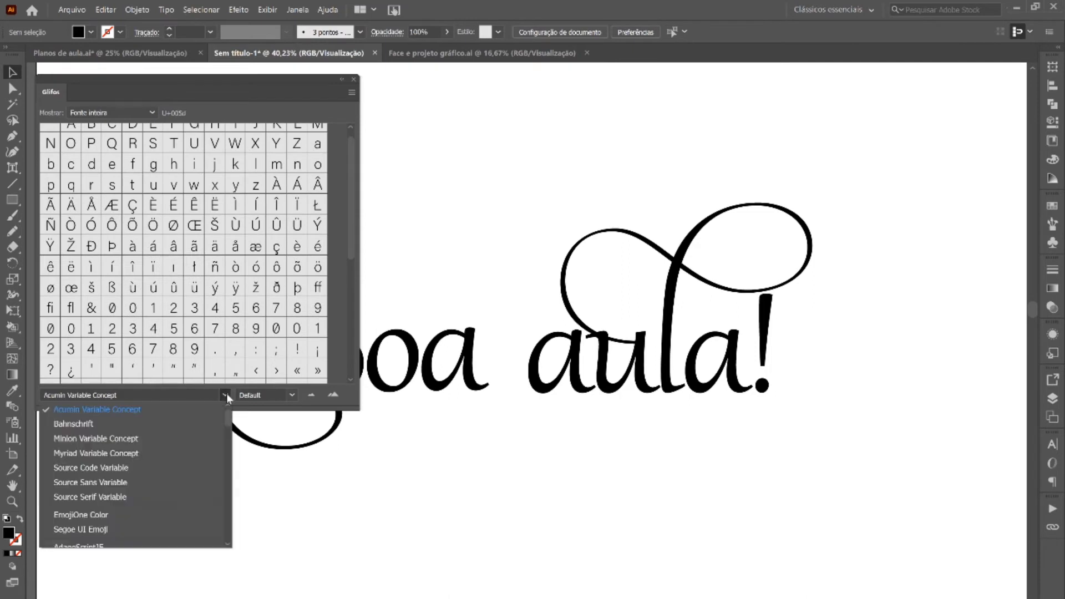
{"action": "left_click", "coordinate": [144, 418]}
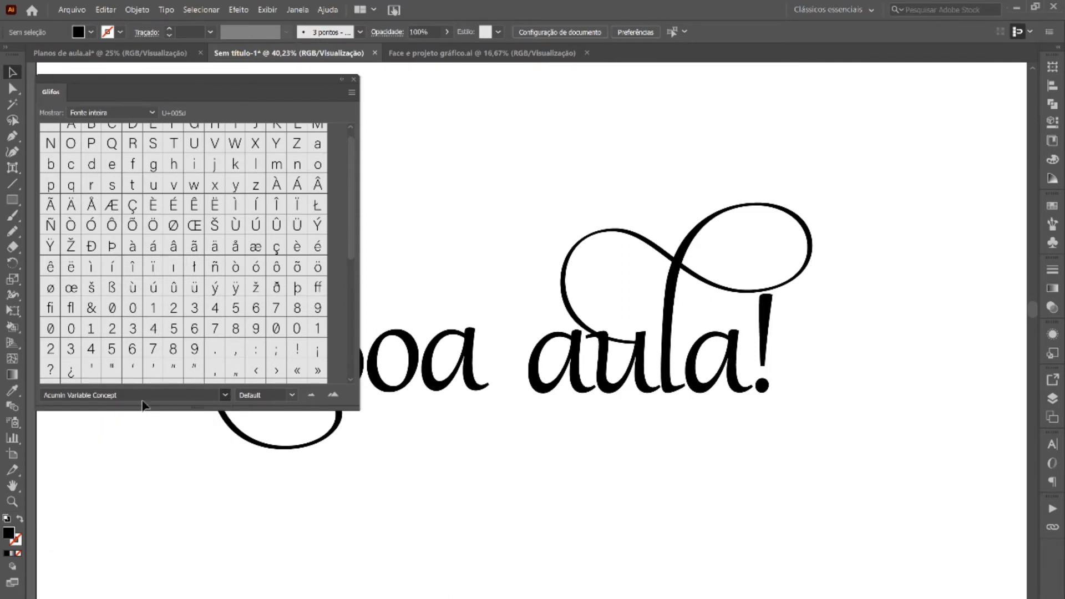
Examine Bahnschrift's glyph display filters and its symbols, and switch the Glyphs panel to Minion Variable Concept.
{"action": "left_click", "coordinate": [151, 112]}
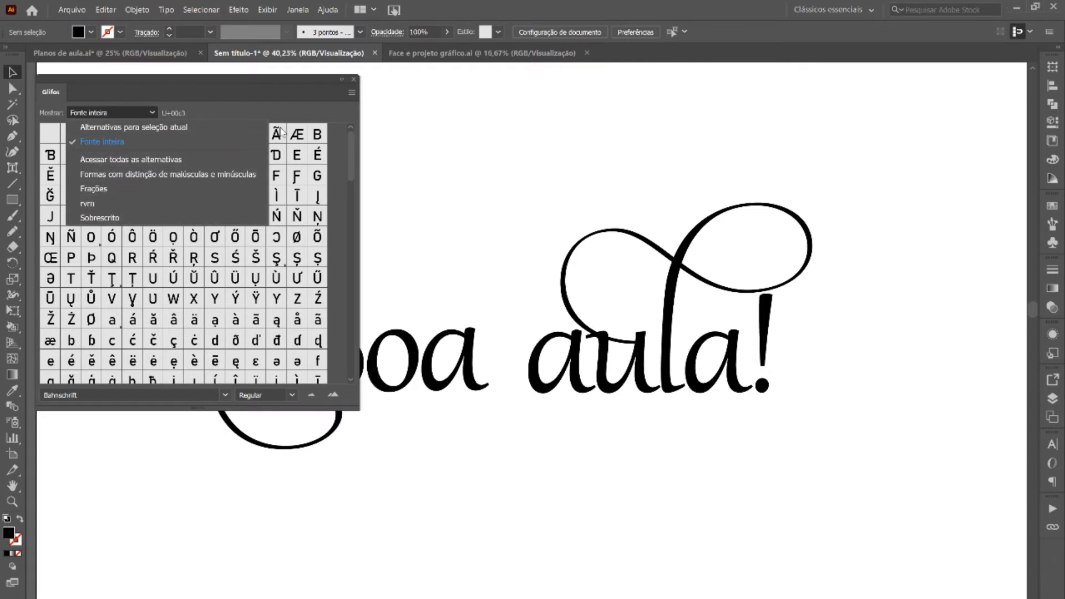
{"action": "left_click", "coordinate": [305, 114]}
{"action": "left_click", "coordinate": [349, 221]}
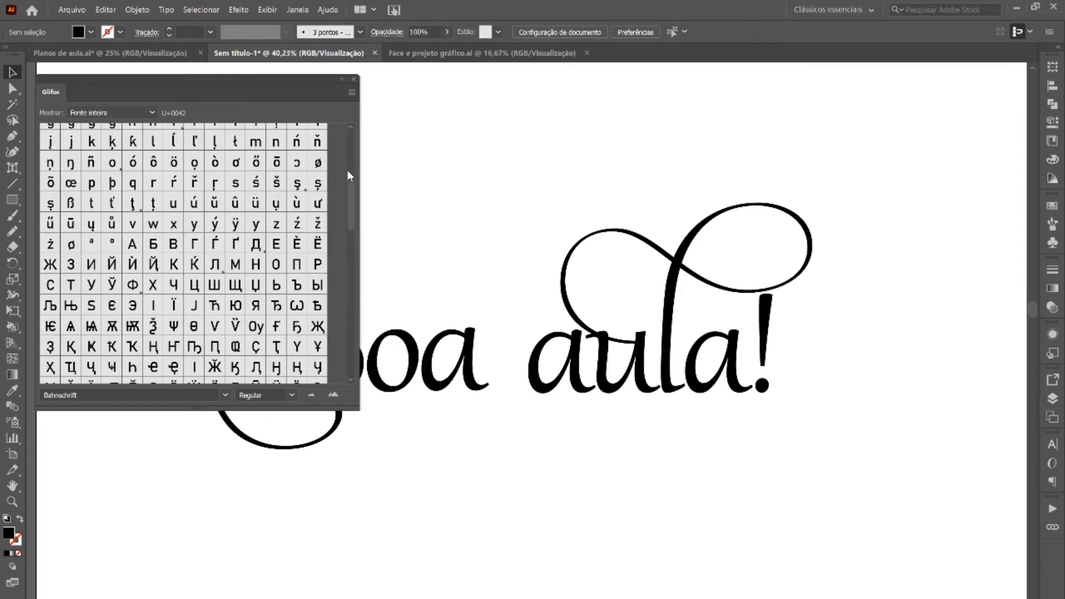
{"action": "left_click_drag", "start_coordinate": [348, 221], "coordinate": [345, 334]}
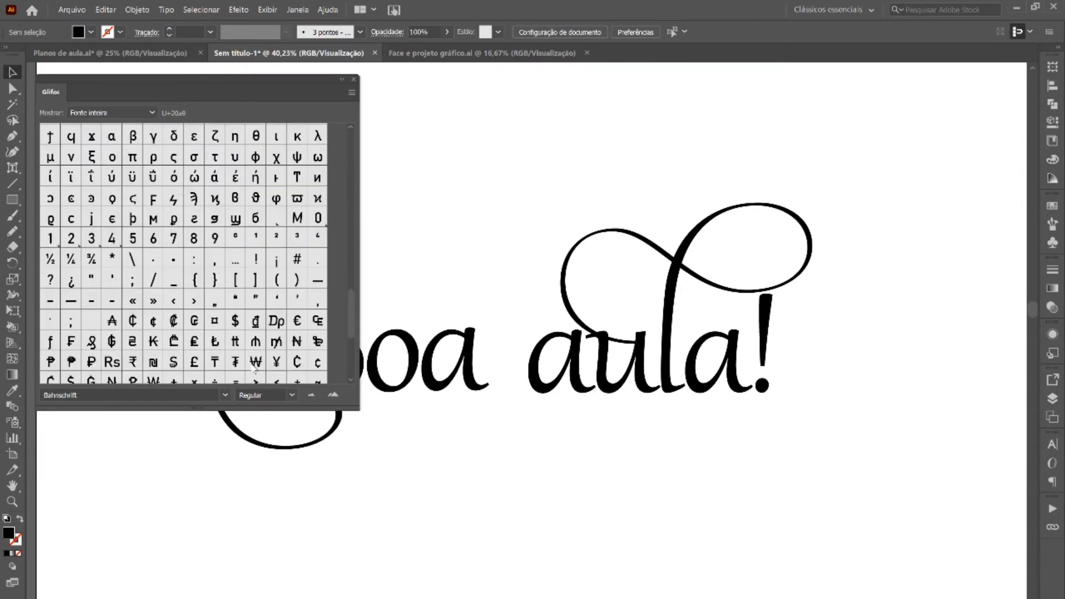
{"action": "left_click", "coordinate": [133, 393]}
{"action": "left_click", "coordinate": [225, 395]}
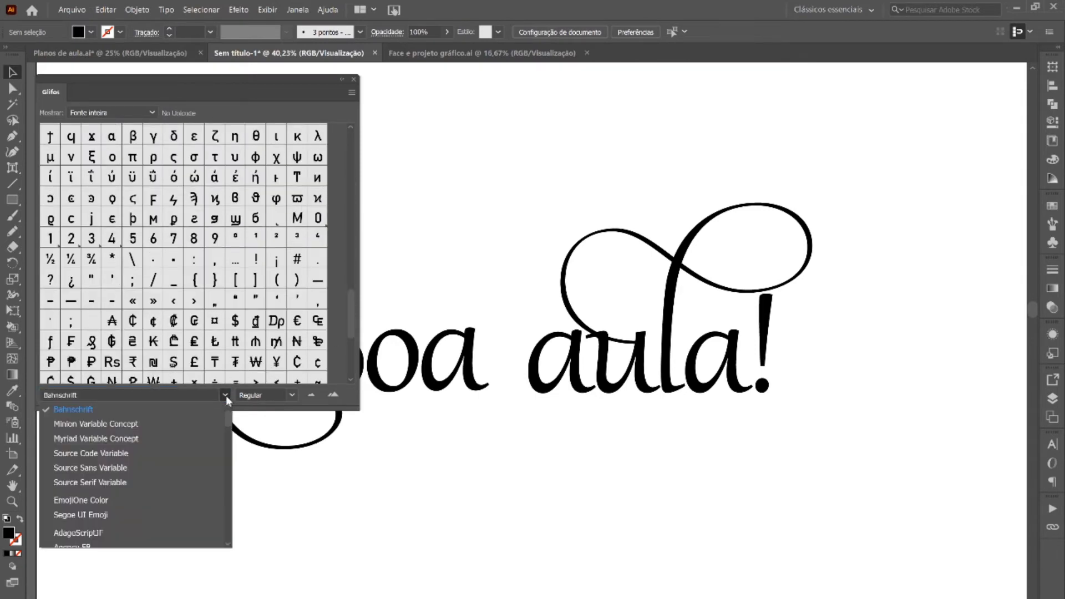
{"action": "left_click", "coordinate": [154, 425]}
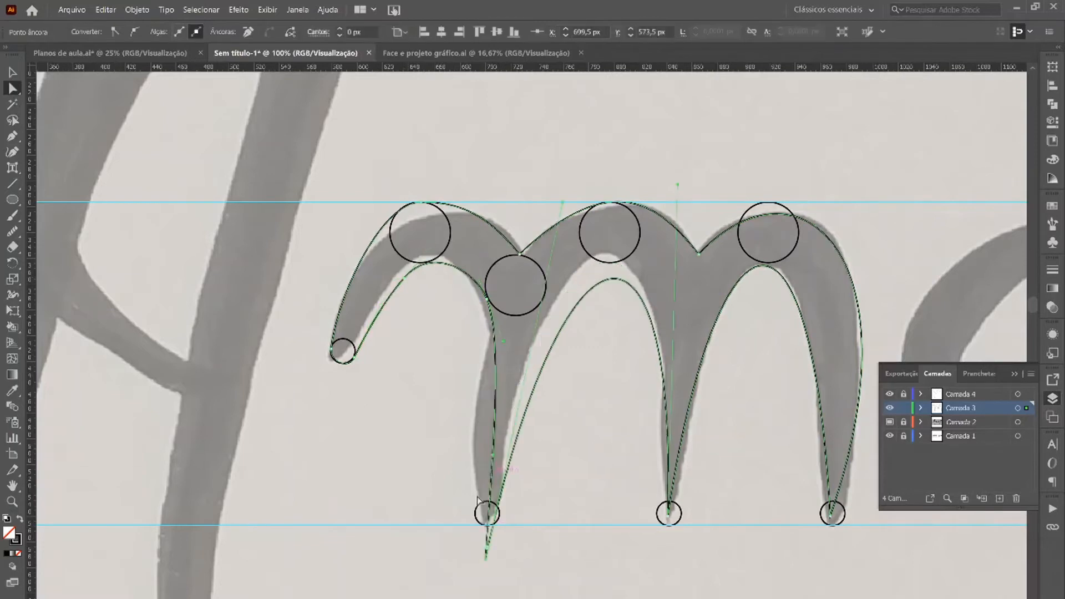
Fit the first stem and middle arch of the "m" outline to the guide circles, adding an anchor on the arch's inner left curve.
{"action": "left_click_drag", "start_coordinate": [488, 344], "coordinate": [580, 227]}
{"action": "left_click_drag", "start_coordinate": [614, 278], "coordinate": [608, 262]}
{"action": "left_click_drag", "start_coordinate": [486, 547], "coordinate": [487, 515]}
{"action": "key", "text": "p"}
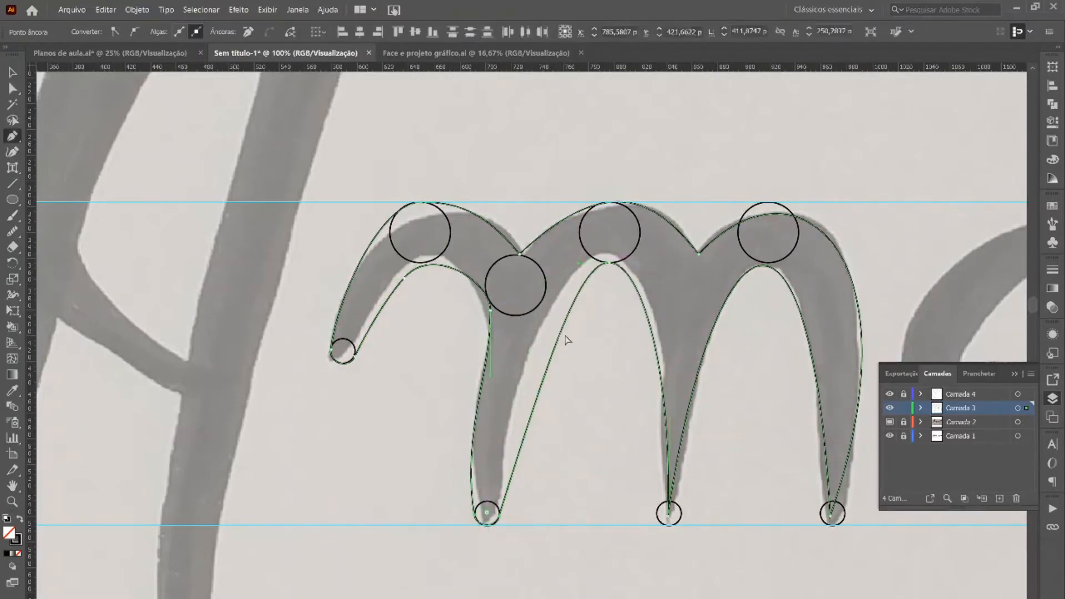
{"action": "left_click", "coordinate": [565, 336]}
{"action": "key", "text": "a"}
{"action": "left_click_drag", "start_coordinate": [565, 336], "coordinate": [536, 317]}
{"action": "left_click", "coordinate": [609, 263]}
{"action": "key", "text": "v"}
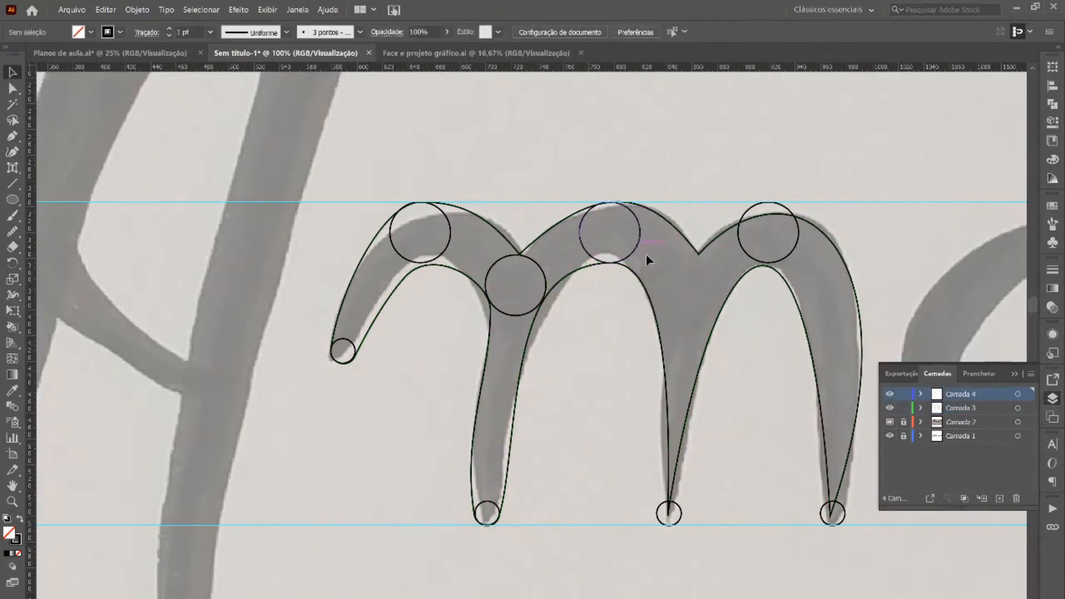
Copy a large guide circle to the second junction of the "m" and reshape the middle stem around it with an added anchor.
{"action": "left_click_drag", "start_coordinate": [640, 246], "coordinate": [721, 299]}
{"action": "key", "text": "p"}
{"action": "left_click", "coordinate": [655, 315]}
{"action": "key", "text": "a"}
{"action": "left_click_drag", "start_coordinate": [655, 315], "coordinate": [665, 301]}
{"action": "left_click_drag", "start_coordinate": [666, 560], "coordinate": [663, 574]}
{"action": "left_click_drag", "start_coordinate": [666, 524], "coordinate": [639, 489]}
{"action": "left_click_drag", "start_coordinate": [709, 312], "coordinate": [730, 296]}
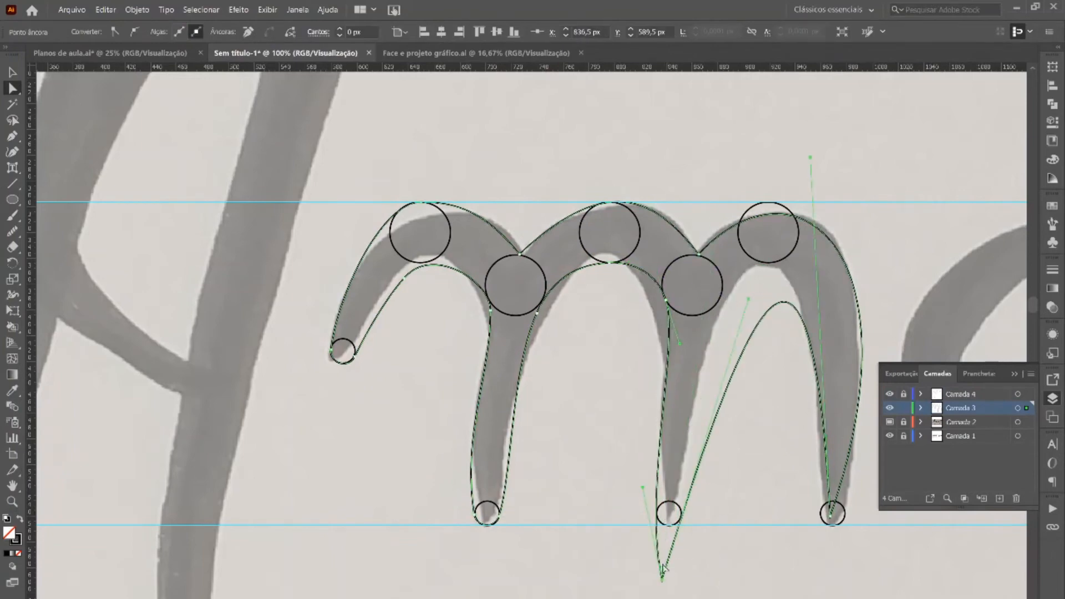
{"action": "left_click_drag", "start_coordinate": [664, 546], "coordinate": [668, 514]}
Add an anchor to the inner curve of the "m"'s third arch and fit the arch to its top guide circle.
{"action": "key", "text": "p"}
{"action": "left_click", "coordinate": [785, 301]}
{"action": "key", "text": "a"}
{"action": "left_click_drag", "start_coordinate": [784, 299], "coordinate": [777, 284]}
{"action": "left_click_drag", "start_coordinate": [694, 262], "coordinate": [695, 262]}
{"action": "left_click_drag", "start_coordinate": [830, 517], "coordinate": [825, 587]}
{"action": "left_click_drag", "start_coordinate": [777, 214], "coordinate": [768, 202]}
{"action": "left_click_drag", "start_coordinate": [771, 265], "coordinate": [776, 267]}
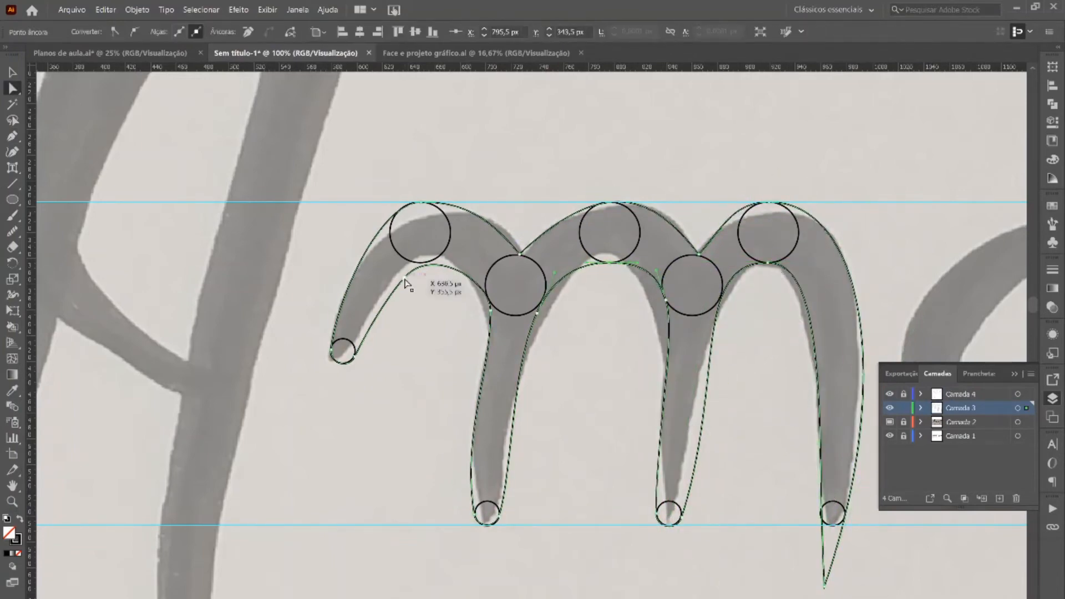
Smooth the inner curve of the "m"'s first arch and fit the end of the last stem to its small guide circle.
{"action": "left_click_drag", "start_coordinate": [404, 277], "coordinate": [399, 273]}
{"action": "left_click_drag", "start_coordinate": [385, 300], "coordinate": [388, 297]}
{"action": "left_click_drag", "start_coordinate": [491, 311], "coordinate": [486, 325]}
{"action": "left_click_drag", "start_coordinate": [398, 273], "coordinate": [393, 285]}
{"action": "left_click_drag", "start_coordinate": [428, 258], "coordinate": [428, 264]}
{"action": "left_click", "coordinate": [825, 587]}
{"action": "left_click_drag", "start_coordinate": [827, 572], "coordinate": [832, 516]}
{"action": "key", "text": "v"}
{"action": "key", "text": "a"}
{"action": "left_click", "coordinate": [394, 285]}
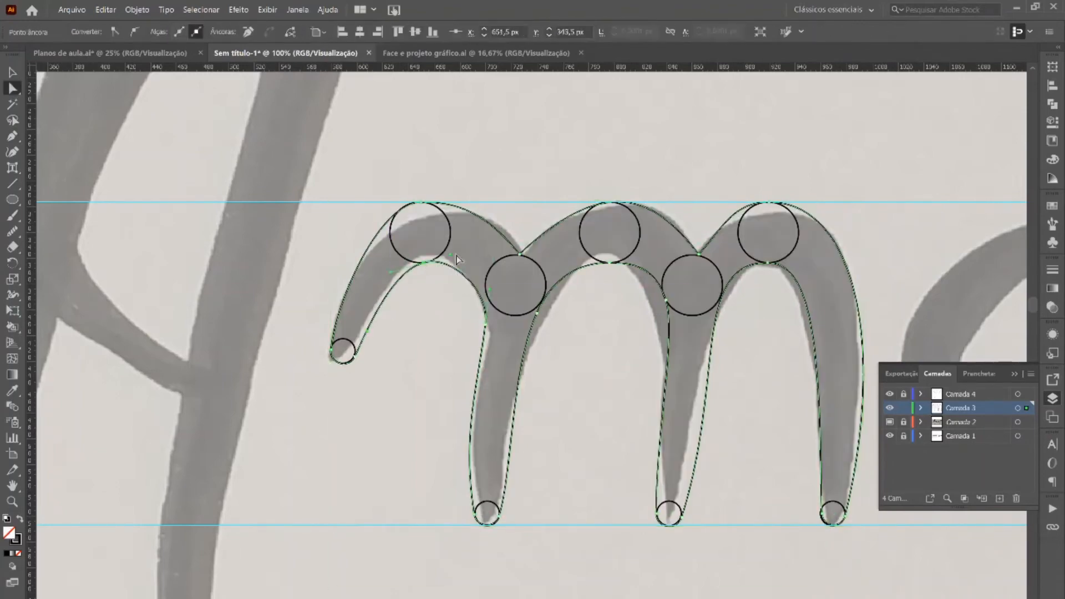
Preview the "m" as a solid black shape with Camada 4 hidden, then restore the outline view and the guide circles.
{"action": "left_click", "coordinate": [501, 347]}
{"action": "key", "text": "shift+x"}
{"action": "left_click", "coordinate": [890, 394]}
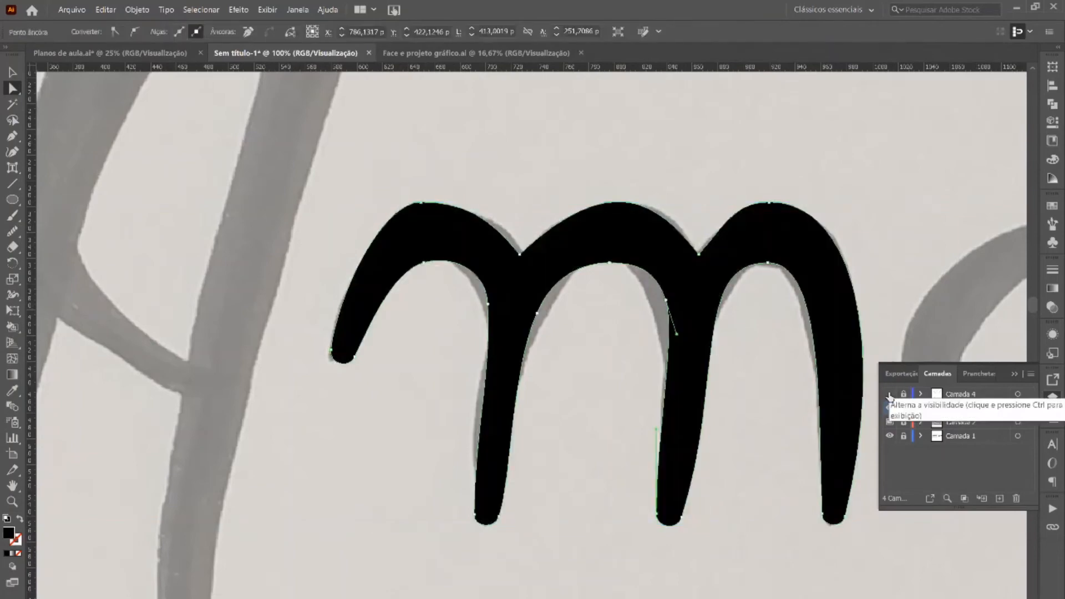
{"action": "key", "text": "ctrl+minus"}
{"action": "left_click", "coordinate": [495, 331]}
{"action": "key", "text": "shift+x"}
{"action": "left_click", "coordinate": [890, 394]}
Copy a large guide circle to the top and a small one to the bottom of the "o", and lock Camada 4 again.
{"action": "left_click", "coordinate": [903, 394]}
{"action": "key", "text": "v"}
{"action": "left_click_drag", "start_coordinate": [434, 253], "coordinate": [626, 257]}
{"action": "left_click_drag", "start_coordinate": [499, 444], "coordinate": [646, 444]}
{"action": "left_click", "coordinate": [903, 394]}
{"action": "left_click", "coordinate": [947, 408]}
{"action": "left_click", "coordinate": [903, 395]}
{"action": "left_click_drag", "start_coordinate": [647, 239], "coordinate": [648, 421]}
{"action": "left_click_drag", "start_coordinate": [648, 422], "coordinate": [647, 235]}
{"action": "left_click", "coordinate": [903, 394]}
{"action": "left_click", "coordinate": [954, 408]}
Draw an ellipse on Camada 3 for the outer contour of the "o" between the two guides and adjust its width.
{"action": "key", "text": "p"}
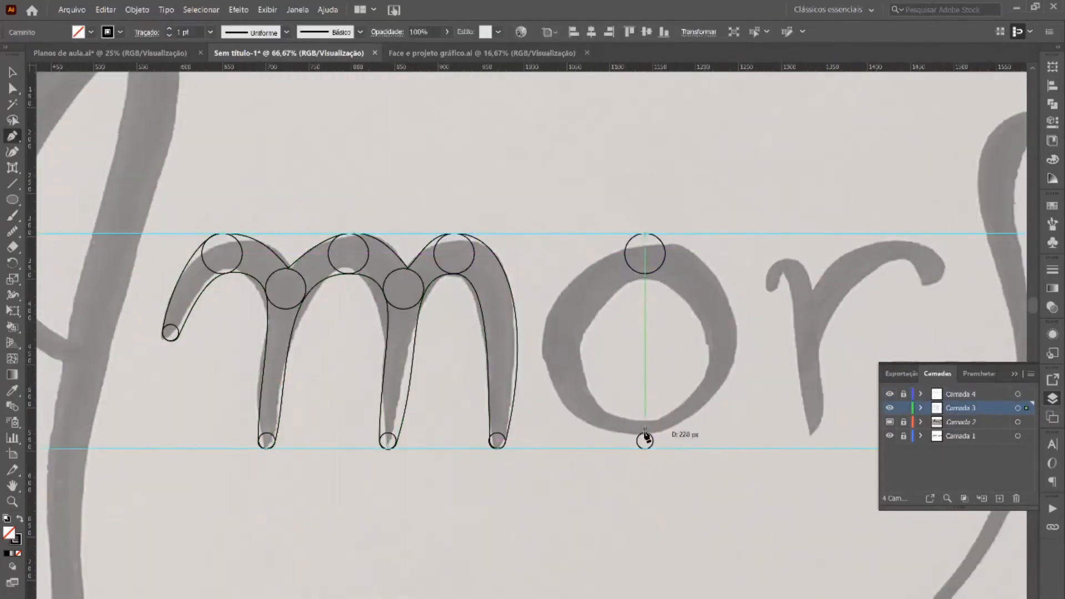
{"action": "key", "text": "l"}
{"action": "left_click_drag", "start_coordinate": [537, 234], "coordinate": [752, 448]}
{"action": "key", "text": "a"}
{"action": "left_click_drag", "start_coordinate": [752, 341], "coordinate": [742, 341]}
{"action": "key", "text": "ctrl+z"}
Paste a copy of the "o" ellipse in front, shrink it to form the inner contour, and open Pathfinder for both shapes.
{"action": "key", "text": "v"}
{"action": "key", "text": "ctrl+c"}
{"action": "key", "text": "ctrl+f"}
{"action": "left_click_drag", "start_coordinate": [743, 233], "coordinate": [707, 263]}
{"action": "left_click", "coordinate": [298, 10]}
{"action": "left_click", "coordinate": [336, 332]}
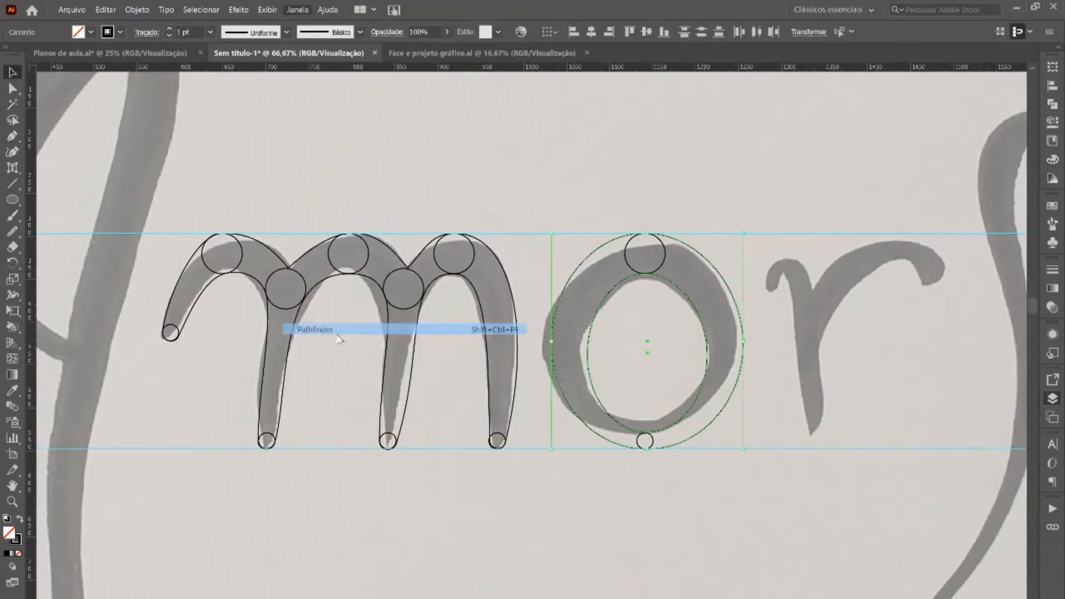
{"action": "double_click", "coordinate": [709, 318]}
Copy large and small guide circles onto the stem, arch and terminals of the "r", unlocking Camada 4 only for the copies.
{"action": "scroll", "coordinate": [711, 318], "scroll_direction": "right", "scroll_amount": 5}
{"action": "left_click", "coordinate": [1052, 398]}
{"action": "left_click", "coordinate": [903, 394]}
{"action": "left_click", "coordinate": [903, 409]}
{"action": "left_click_drag", "start_coordinate": [467, 264], "coordinate": [633, 321]}
{"action": "left_click_drag", "start_coordinate": [455, 442], "coordinate": [571, 275]}
{"action": "left_click_drag", "start_coordinate": [576, 276], "coordinate": [707, 243]}
{"action": "left_click_drag", "start_coordinate": [622, 292], "coordinate": [745, 265]}
{"action": "left_click", "coordinate": [903, 394]}
{"action": "left_click", "coordinate": [903, 409]}
Draw a rough straight-segment outline of the "r" around its guide circles with the Pen tool on Camada 3.
{"action": "key", "text": "p"}
{"action": "left_click", "coordinate": [961, 409]}
{"action": "left_click", "coordinate": [758, 318]}
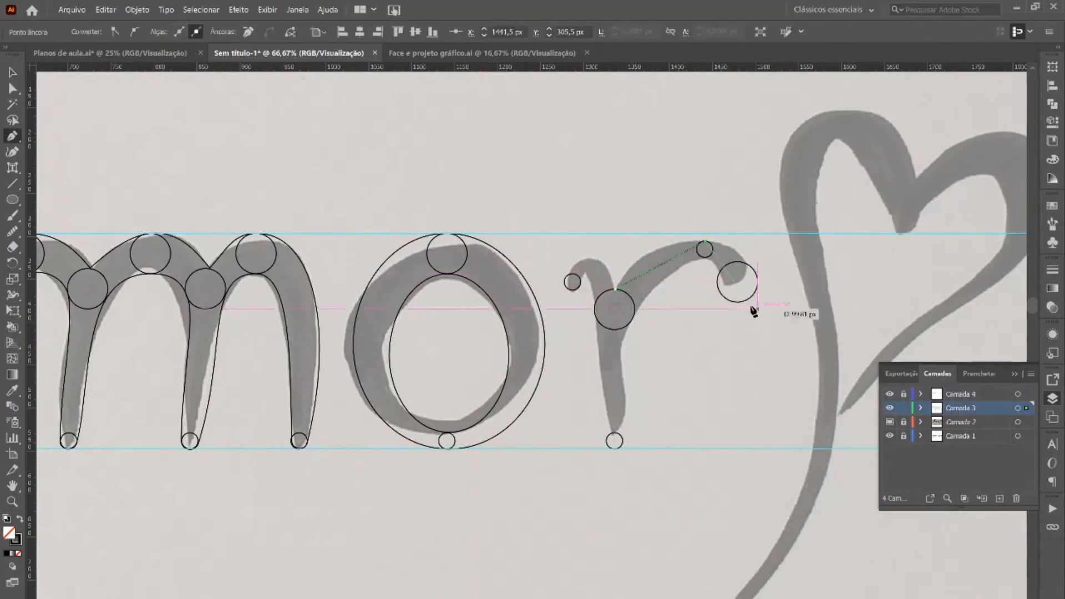
{"action": "left_click", "coordinate": [705, 257]}
{"action": "left_click", "coordinate": [635, 317]}
{"action": "left_click", "coordinate": [615, 480]}
{"action": "left_click", "coordinate": [595, 313]}
{"action": "left_click", "coordinate": [569, 289]}
Bend the "r" outline's straight segments into curves along both edges of the arch and around the large guide circle at its end.
{"action": "key", "text": "a"}
{"action": "left_click_drag", "start_coordinate": [757, 318], "coordinate": [746, 347]}
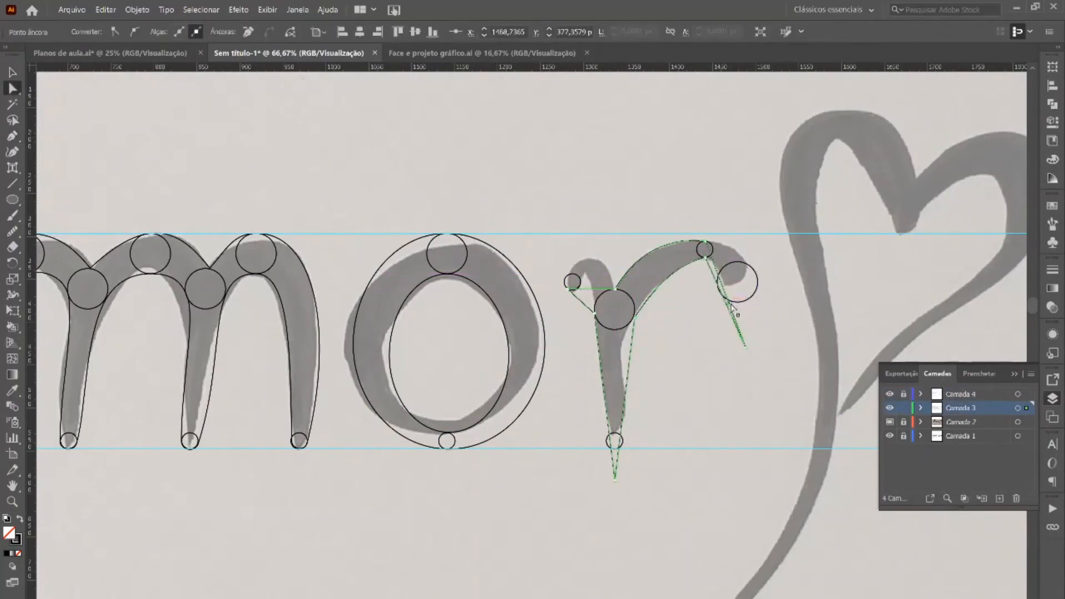
{"action": "key", "text": "p"}
{"action": "left_click_drag", "start_coordinate": [725, 294], "coordinate": [754, 269]}
{"action": "key", "text": "a"}
{"action": "key", "text": "p"}
{"action": "left_click", "coordinate": [705, 257]}
{"action": "left_click_drag", "start_coordinate": [686, 318], "coordinate": [728, 290]}
{"action": "key", "text": "a"}
{"action": "left_click", "coordinate": [746, 348]}
{"action": "left_click_drag", "start_coordinate": [744, 334], "coordinate": [739, 302]}
{"action": "left_click", "coordinate": [785, 363]}
Curve the "r" outline around the small guide circle and along the short hook before the stem.
{"action": "key", "text": "p"}
{"action": "key", "text": "a"}
{"action": "left_click_drag", "start_coordinate": [592, 289], "coordinate": [564, 310]}
{"action": "key", "text": "p"}
{"action": "key", "text": "a"}
{"action": "mouse_move", "coordinate": [564, 267]}
{"action": "left_mouse_down"}
{"action": "mouse_move", "coordinate": [588, 268]}
{"action": "mouse_move", "coordinate": [572, 283]}
{"action": "left_mouse_up"}
{"action": "key", "text": "p"}
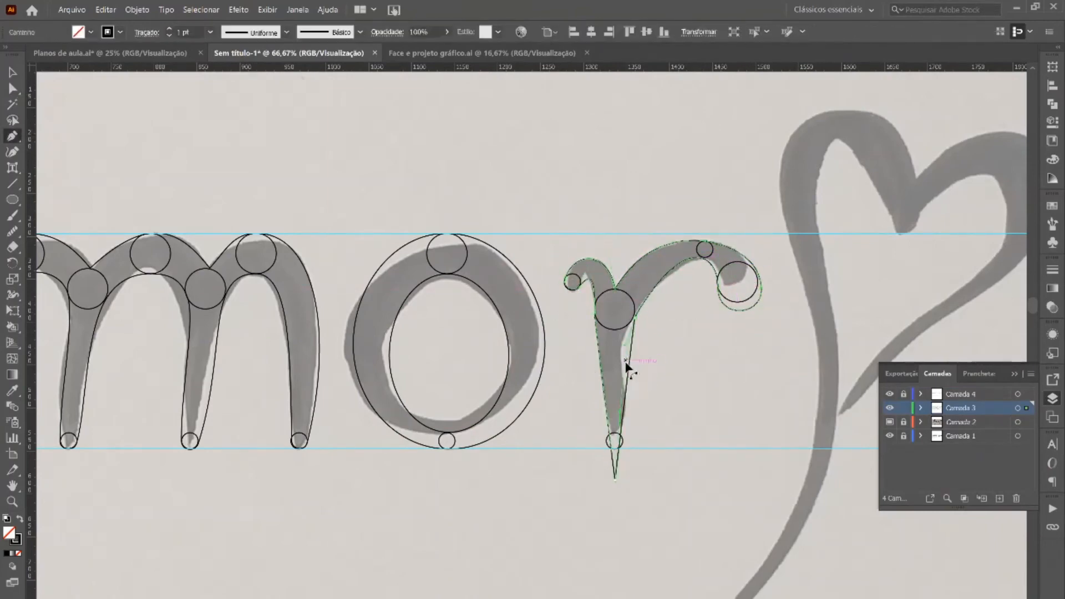
Curve both sides of the "r" stem and raise its pointed foot into a rounded end around the small guide circle.
{"action": "left_click_drag", "start_coordinate": [627, 368], "coordinate": [632, 369]}
{"action": "key", "text": "a"}
{"action": "left_click_drag", "start_coordinate": [605, 388], "coordinate": [630, 425]}
{"action": "left_click_drag", "start_coordinate": [623, 361], "coordinate": [631, 362]}
{"action": "left_click", "coordinate": [615, 479]}
{"action": "left_click_drag", "start_coordinate": [614, 472], "coordinate": [614, 441]}
{"action": "key", "text": "v"}
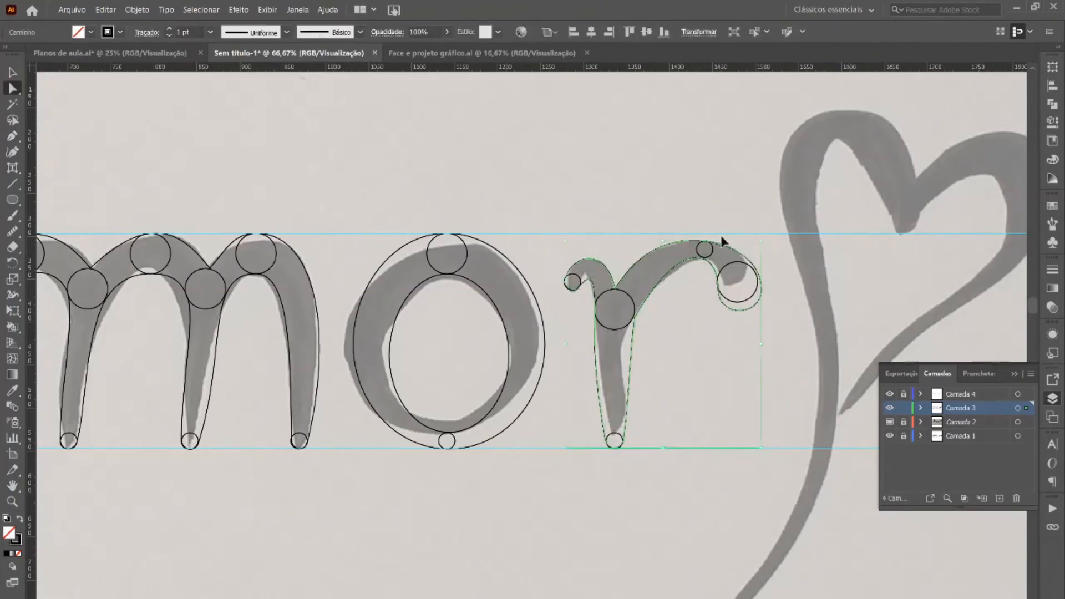
Smooth the inner junction between the stem and arch of the "r", toggling Camada 4's visibility to check the outline.
{"action": "left_click", "coordinate": [890, 394]}
{"action": "key", "text": "a"}
{"action": "left_click", "coordinate": [635, 318]}
{"action": "left_click_drag", "start_coordinate": [640, 321], "coordinate": [723, 349]}
{"action": "left_click", "coordinate": [890, 394]}
{"action": "left_click", "coordinate": [632, 340]}
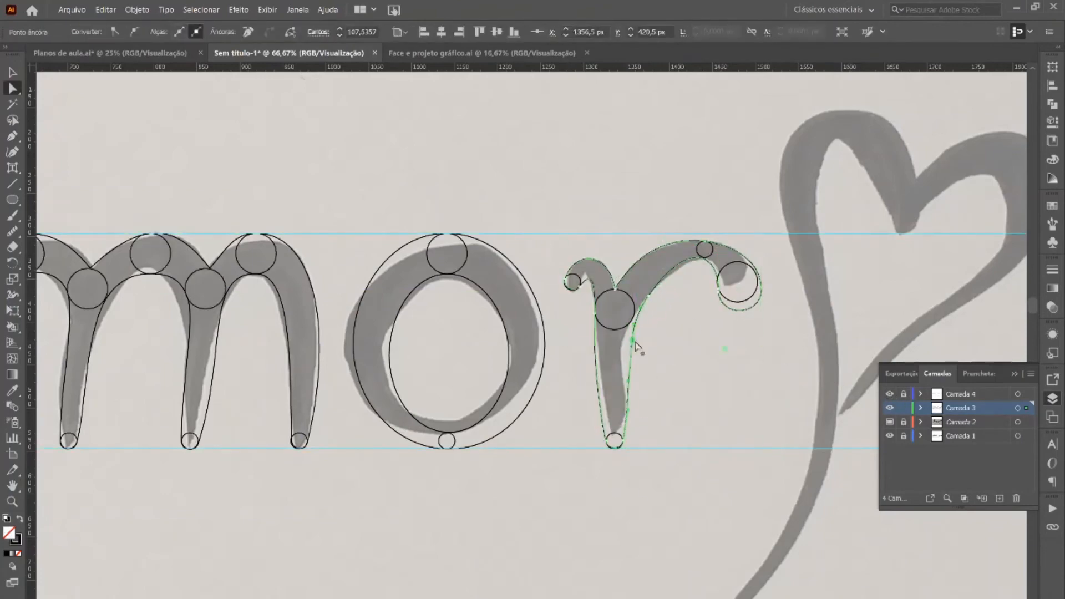
Unlock Camada 4 and copy 47 px guide circles onto the heart's notch and lobes and a 19 px circle onto its tip.
{"action": "key", "text": "v"}
{"action": "left_click", "coordinate": [890, 394]}
{"action": "key", "text": "shift+x"}
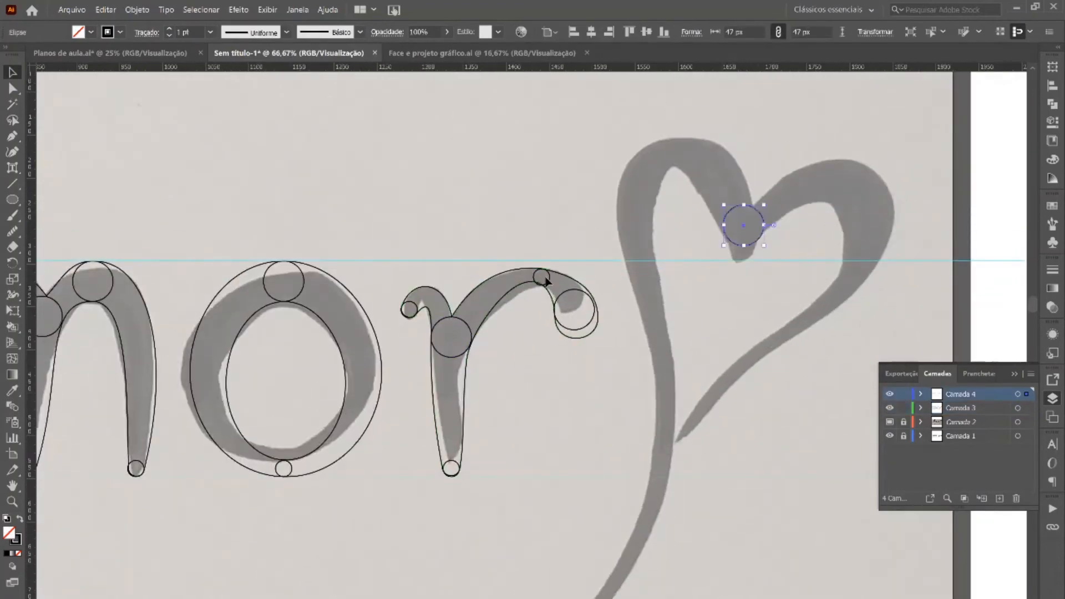
{"action": "left_click_drag", "start_coordinate": [546, 276], "coordinate": [695, 430]}
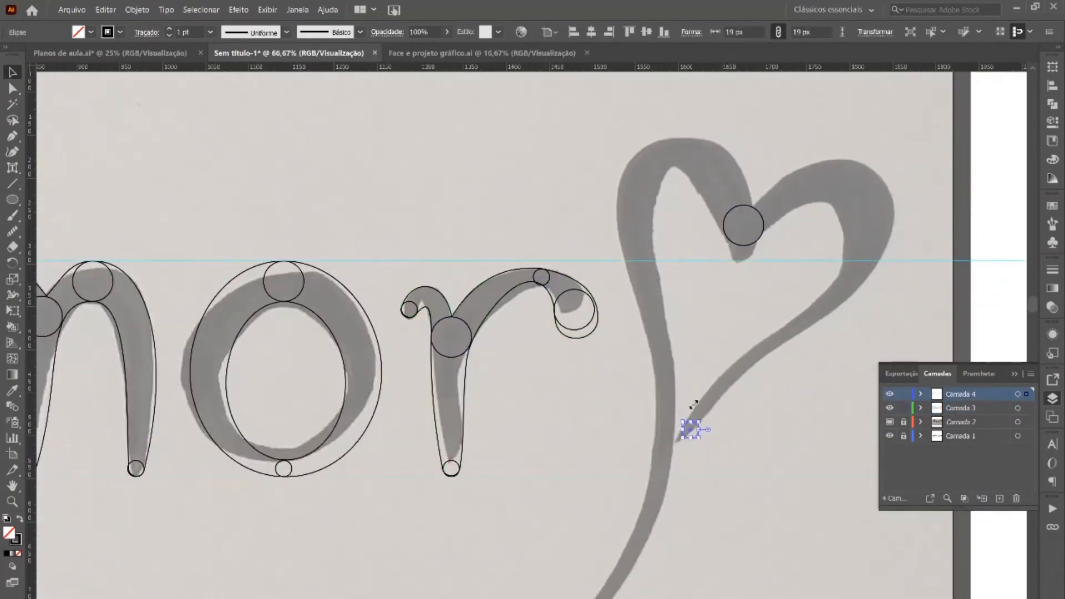
{"action": "left_click_drag", "start_coordinate": [761, 218], "coordinate": [869, 190]}
{"action": "left_click_drag", "start_coordinate": [728, 220], "coordinate": [631, 164]}
Copy small and large guide circles onto the hook, crossbar ends and apex of the "A", and lock Camada 4 again.
{"action": "scroll", "coordinate": [753, 361], "scroll_direction": "down", "scroll_amount": 3}
{"action": "scroll", "coordinate": [555, 360], "scroll_direction": "left", "scroll_amount": 2}
{"action": "left_click_drag", "start_coordinate": [468, 366], "coordinate": [332, 386]}
{"action": "left_click_drag", "start_coordinate": [490, 338], "coordinate": [396, 347]}
{"action": "left_click_drag", "start_coordinate": [396, 348], "coordinate": [459, 246]}
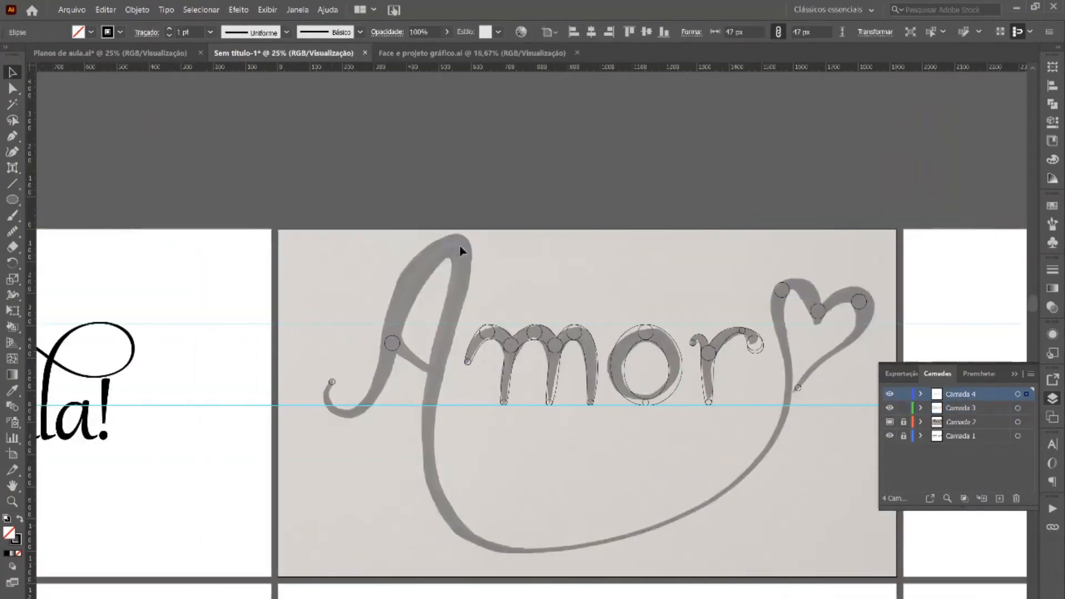
{"action": "key", "text": "ctrl+shift+a"}
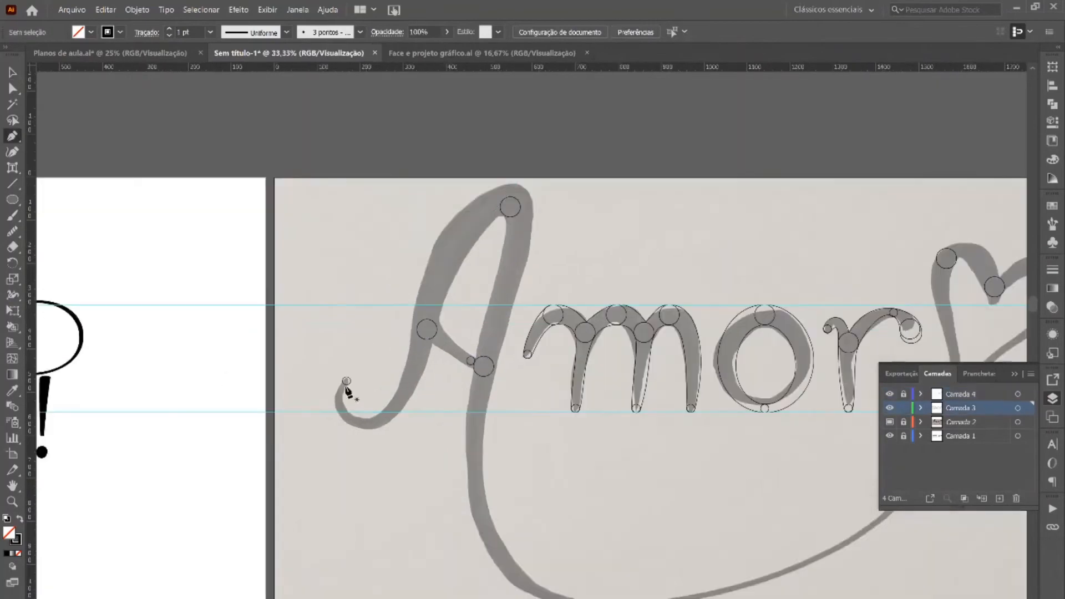
Draw a rough pen outline on Camada 3 connecting the guide circles of the "A" and the heart.
{"action": "scroll", "coordinate": [347, 385], "scroll_direction": "right", "scroll_amount": 2}
{"action": "left_click", "coordinate": [806, 400]}
{"action": "left_click", "coordinate": [887, 282]}
{"action": "left_click", "coordinate": [797, 265]}
{"action": "left_click", "coordinate": [322, 372]}
{"action": "left_click", "coordinate": [276, 345]}
{"action": "left_click", "coordinate": [191, 357]}
{"action": "left_click", "coordinate": [192, 382]}
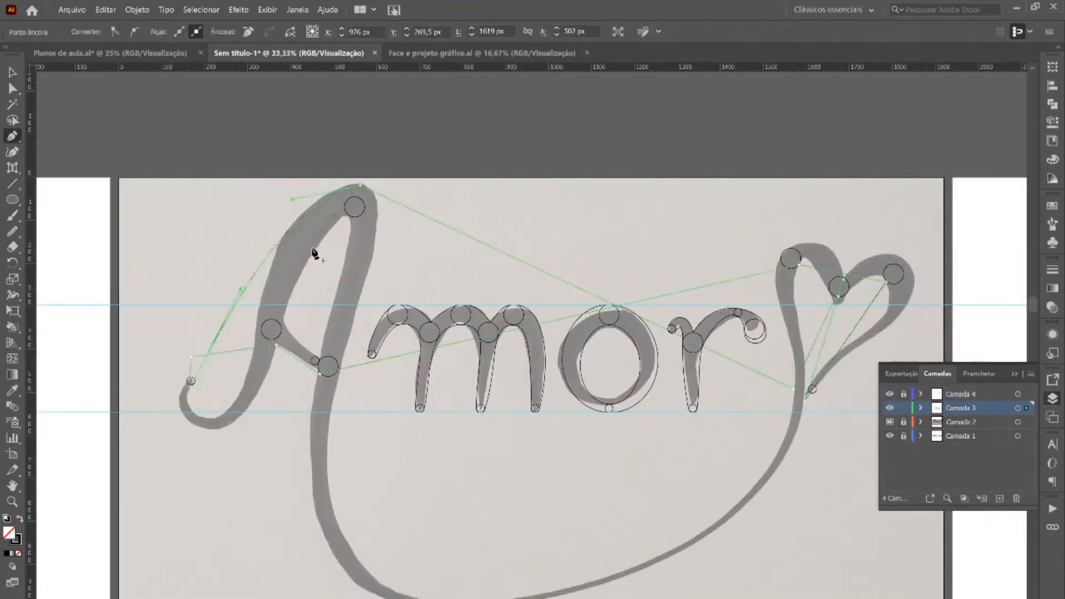
Bend the outline along the outer edge of the lower hook of the "A" and adjust its anchor at the guide circle.
{"action": "left_click_drag", "start_coordinate": [234, 351], "coordinate": [154, 447]}
{"action": "key", "text": "a"}
{"action": "left_click_drag", "start_coordinate": [217, 460], "coordinate": [247, 451]}
{"action": "scroll", "coordinate": [174, 395], "scroll_direction": "up", "scroll_amount": 3}
{"action": "left_click_drag", "start_coordinate": [222, 280], "coordinate": [212, 343]}
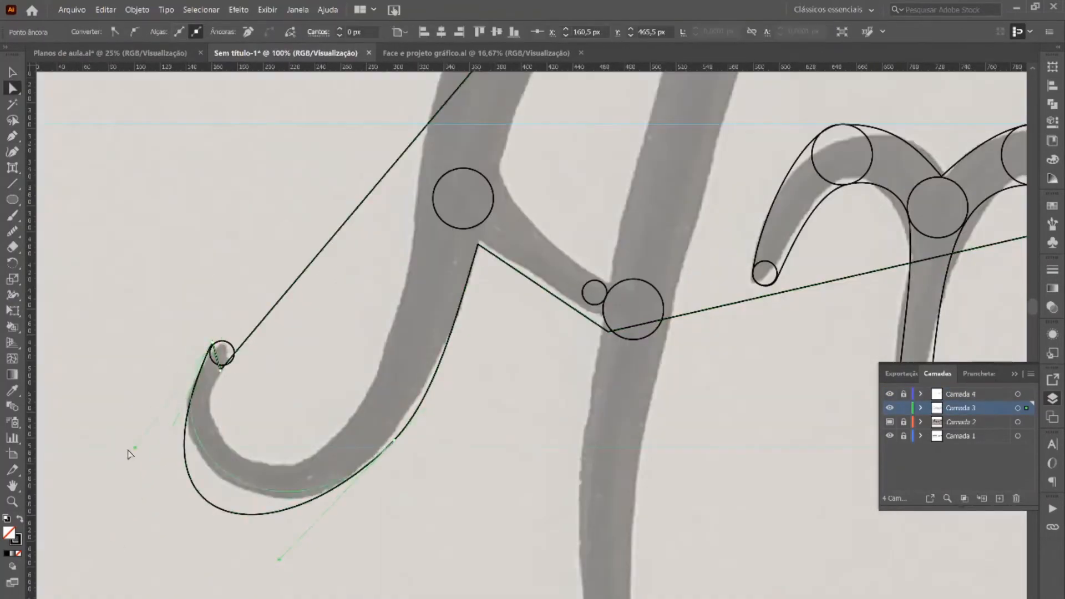
Curve the inner edge of the hook of the "A" and add an anchor where it meets the diagonal stroke.
{"action": "key", "text": "p"}
{"action": "left_click_drag", "start_coordinate": [268, 307], "coordinate": [271, 456]}
{"action": "key", "text": "a"}
{"action": "key", "text": "p"}
{"action": "left_click_drag", "start_coordinate": [221, 371], "coordinate": [184, 393]}
{"action": "left_click", "coordinate": [302, 460]}
{"action": "key", "text": "a"}
Round the hook's tip around the small guide circle and refine the curve of its outer edge.
{"action": "key", "text": "p"}
{"action": "key", "text": "a"}
{"action": "left_click", "coordinate": [266, 319]}
{"action": "left_click", "coordinate": [220, 340]}
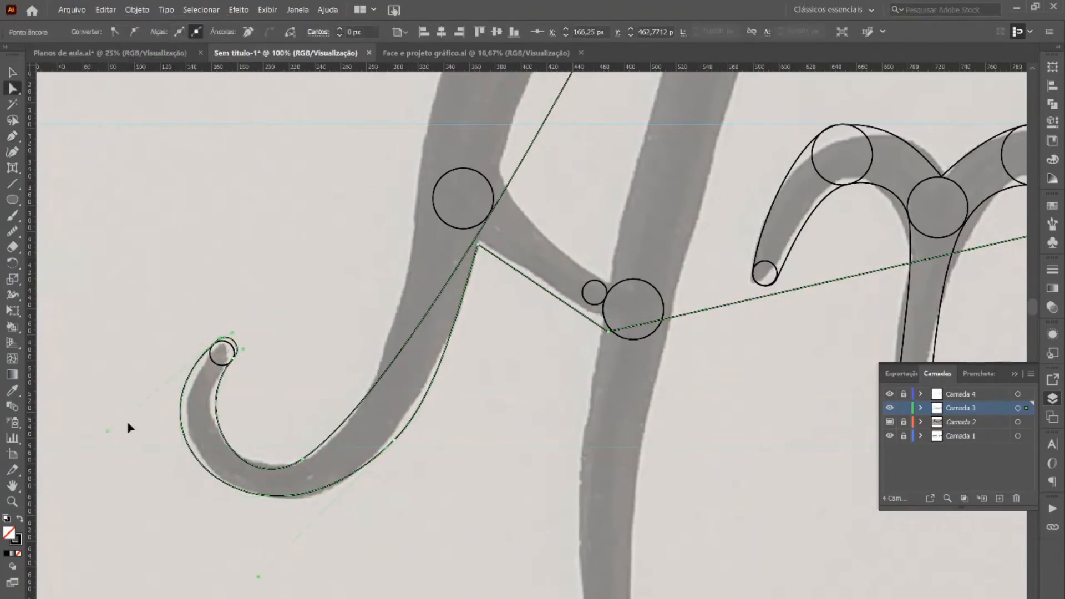
{"action": "left_click_drag", "start_coordinate": [108, 433], "coordinate": [135, 398]}
{"action": "key", "text": "p"}
{"action": "left_click", "coordinate": [224, 468]}
{"action": "key", "text": "a"}
Shape the outer edge of the diagonal stroke of the "A" from the hook up to the apex guide circle.
{"action": "scroll", "coordinate": [490, 216], "scroll_direction": "up", "scroll_amount": 4}
{"action": "scroll", "coordinate": [489, 217], "scroll_direction": "down", "scroll_amount": 1}
{"action": "key", "text": "p"}
{"action": "left_click_drag", "start_coordinate": [426, 463], "coordinate": [407, 459]}
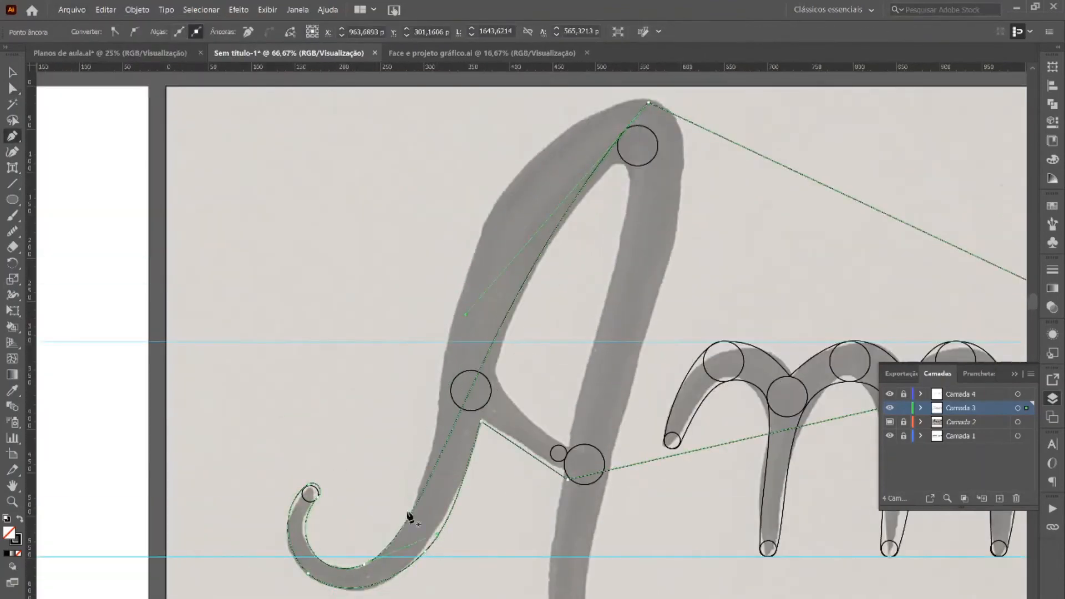
{"action": "left_click", "coordinate": [413, 509]}
{"action": "key", "text": "a"}
{"action": "left_click_drag", "start_coordinate": [649, 104], "coordinate": [641, 125]}
{"action": "left_click_drag", "start_coordinate": [472, 202], "coordinate": [534, 108]}
{"action": "scroll", "coordinate": [733, 235], "scroll_direction": "right", "scroll_amount": 4}
{"action": "scroll", "coordinate": [731, 235], "scroll_direction": "down", "scroll_amount": 1}
Bend the line leaving the apex of the "A" into the downstroke's outer edge and the large swash below the word.
{"action": "key", "text": "p"}
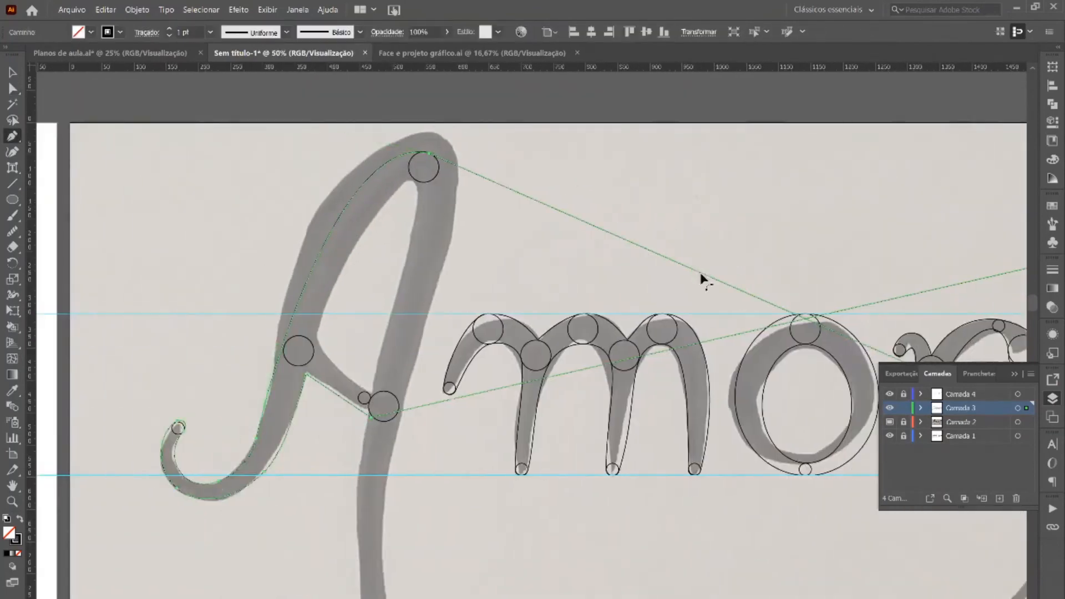
{"action": "left_click_drag", "start_coordinate": [701, 272], "coordinate": [620, 580]}
{"action": "scroll", "coordinate": [621, 555], "scroll_direction": "down", "scroll_amount": 2}
{"action": "key", "text": "a"}
{"action": "key", "text": "p"}
{"action": "scroll", "coordinate": [474, 499], "scroll_direction": "up", "scroll_amount": 3}
{"action": "key", "text": "a"}
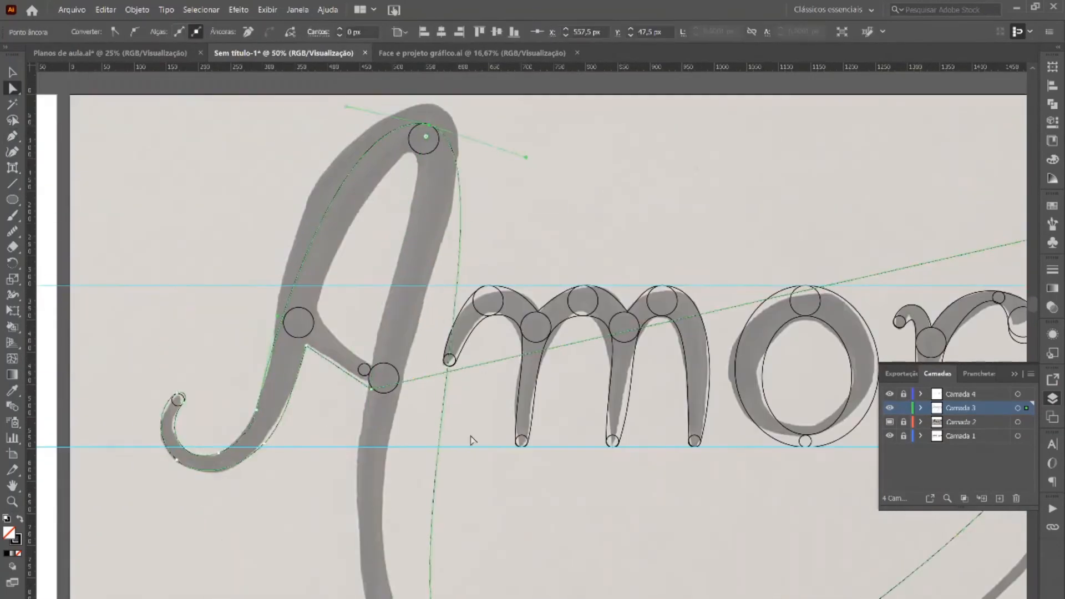
{"action": "left_click_drag", "start_coordinate": [434, 313], "coordinate": [420, 297]}
{"action": "left_click", "coordinate": [459, 333]}
Add an anchor on the swash's upper edge below the "r" and pull the curve outward toward the sketch.
{"action": "scroll", "coordinate": [459, 333], "scroll_direction": "down", "scroll_amount": 3}
{"action": "scroll", "coordinate": [499, 355], "scroll_direction": "right", "scroll_amount": 5}
{"action": "key", "text": "p"}
{"action": "left_click", "coordinate": [658, 436]}
{"action": "key", "text": "a"}
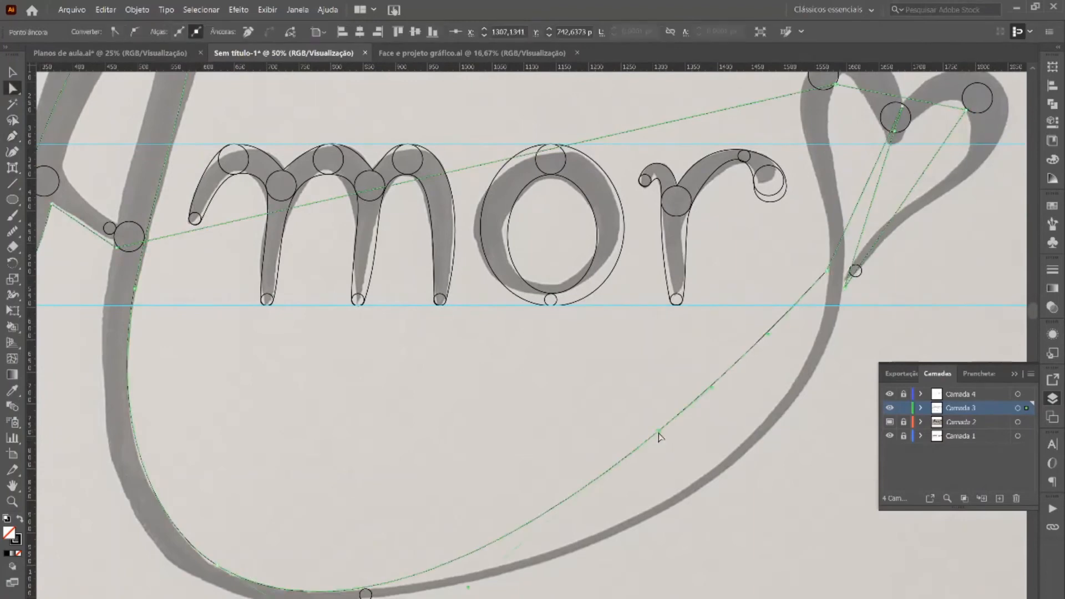
{"action": "left_click_drag", "start_coordinate": [659, 437], "coordinate": [736, 450]}
Reshape the rising part of the swash so its upper edge follows the sketch toward the heart.
{"action": "scroll", "coordinate": [636, 525], "scroll_direction": "up", "scroll_amount": 2}
{"action": "key", "text": "p"}
{"action": "left_click", "coordinate": [737, 479]}
{"action": "key", "text": "a"}
{"action": "scroll", "coordinate": [803, 309], "scroll_direction": "down", "scroll_amount": 2}
{"action": "scroll", "coordinate": [860, 158], "scroll_direction": "up", "scroll_amount": 3}
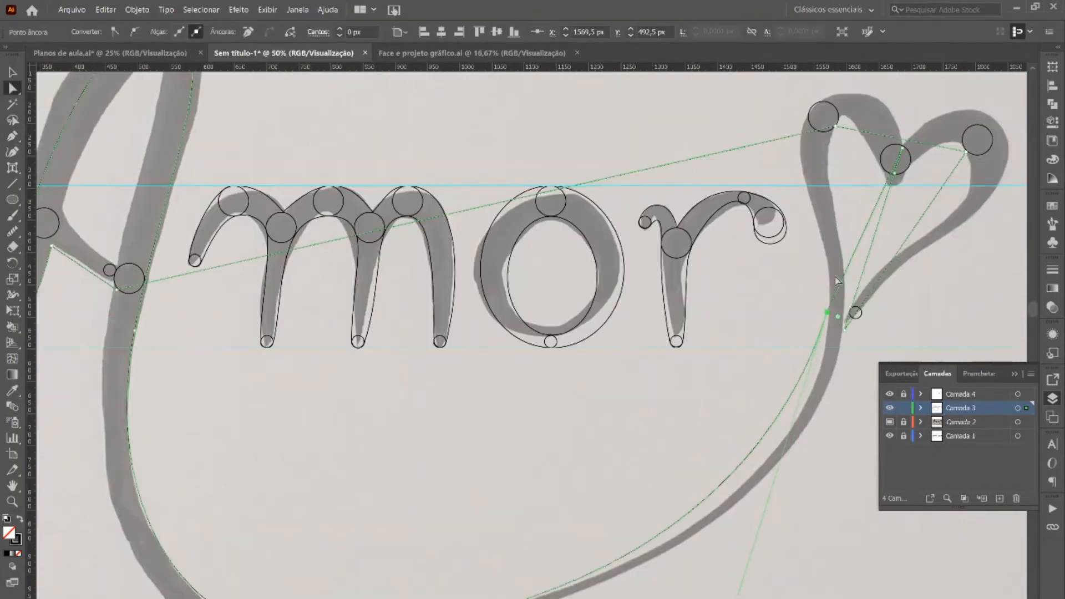
{"action": "scroll", "coordinate": [860, 159], "scroll_direction": "down", "scroll_amount": 4}
{"action": "left_click_drag", "start_coordinate": [727, 572], "coordinate": [797, 556]}
Curve the outline up the heart's outer edge from the swash and over the first lobe's guide circle.
{"action": "scroll", "coordinate": [821, 444], "scroll_direction": "up", "scroll_amount": 4}
{"action": "key", "text": "p"}
{"action": "left_click_drag", "start_coordinate": [849, 325], "coordinate": [835, 323]}
{"action": "key", "text": "a"}
{"action": "scroll", "coordinate": [827, 267], "scroll_direction": "up", "scroll_amount": 1}
{"action": "left_click_drag", "start_coordinate": [827, 219], "coordinate": [762, 101]}
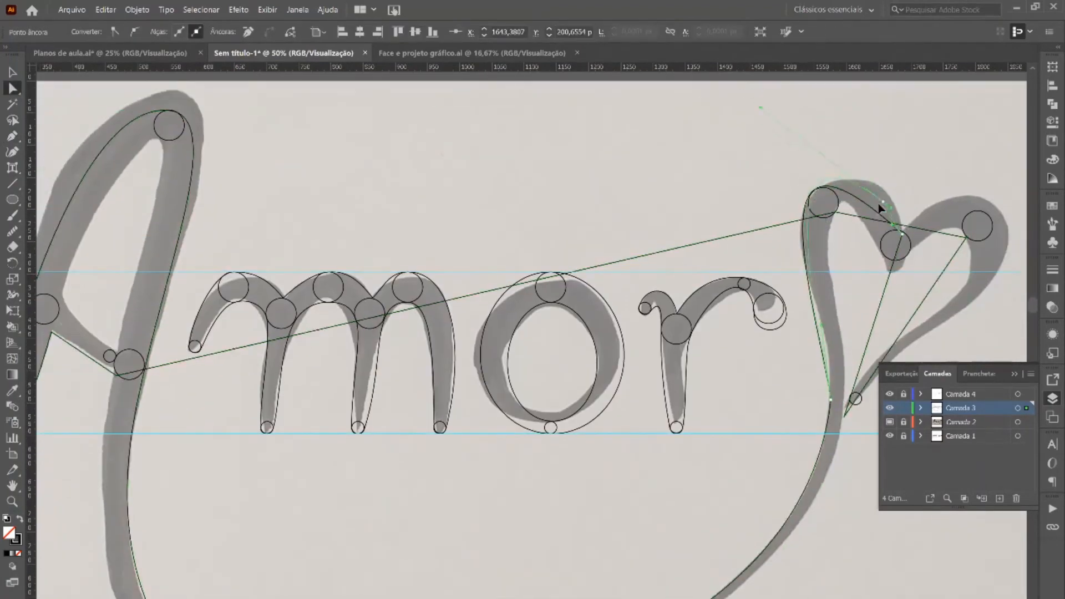
Curve the first lobe down to the heart's notch and bend the outline around the second lobe.
{"action": "left_click_drag", "start_coordinate": [875, 210], "coordinate": [896, 204]}
{"action": "key", "text": "p"}
{"action": "left_click_drag", "start_coordinate": [871, 337], "coordinate": [971, 214]}
{"action": "scroll", "coordinate": [970, 222], "scroll_direction": "right", "scroll_amount": 3}
{"action": "left_click", "coordinate": [1015, 374]}
{"action": "key", "text": "a"}
{"action": "left_click_drag", "start_coordinate": [937, 252], "coordinate": [1007, 299]}
Refine the curves of both heart lobes and reposition the anchors at the notch and lower tip.
{"action": "key", "text": "p"}
{"action": "left_click", "coordinate": [826, 204]}
{"action": "key", "text": "a"}
{"action": "left_click_drag", "start_coordinate": [691, 101], "coordinate": [674, 87]}
{"action": "left_click_drag", "start_coordinate": [731, 233], "coordinate": [732, 220]}
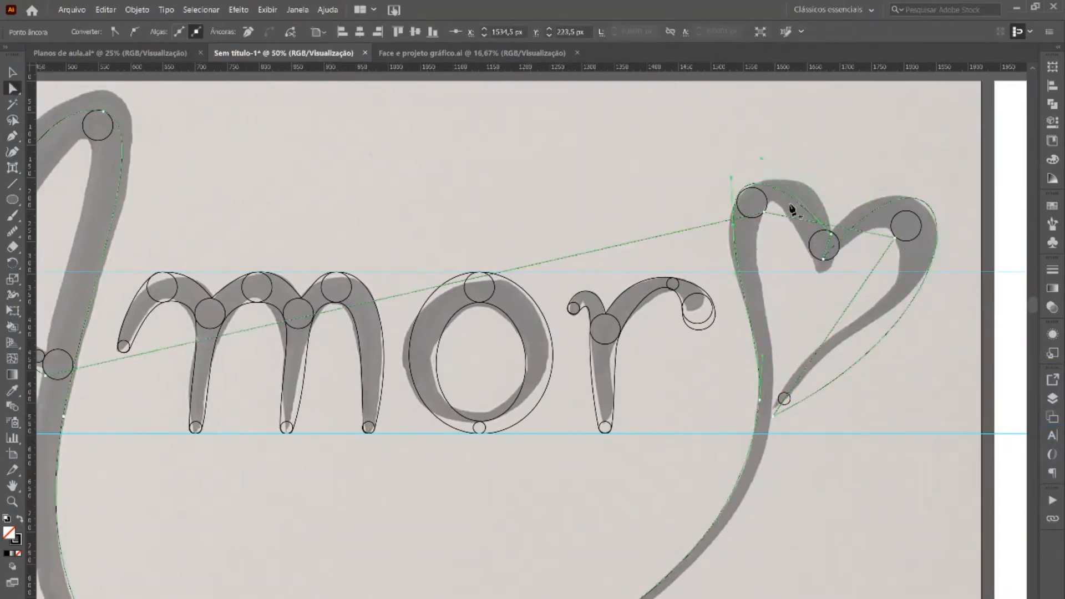
{"action": "left_click_drag", "start_coordinate": [823, 259], "coordinate": [831, 234]}
{"action": "left_click_drag", "start_coordinate": [1007, 299], "coordinate": [939, 333]}
{"action": "left_click_drag", "start_coordinate": [775, 415], "coordinate": [764, 417]}
Add an anchor to the heart's outer edge, curve the outline along the sketch, and reposition the lower tip anchor against the swash.
{"action": "key", "text": "p"}
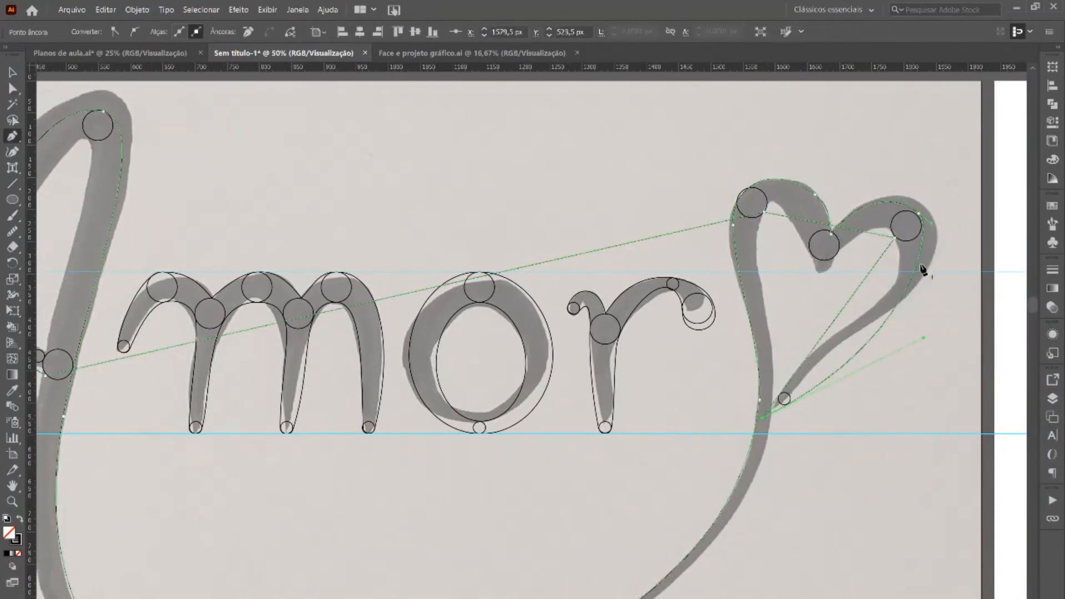
{"action": "left_click", "coordinate": [925, 272]}
{"action": "key", "text": "a"}
{"action": "mouse_move", "coordinate": [849, 373]}
{"action": "left_mouse_down"}
{"action": "mouse_move", "coordinate": [841, 344]}
{"action": "mouse_move", "coordinate": [843, 355]}
{"action": "left_mouse_up"}
{"action": "key", "text": "p"}
{"action": "left_click_drag", "start_coordinate": [860, 289], "coordinate": [890, 288]}
{"action": "key", "text": "a"}
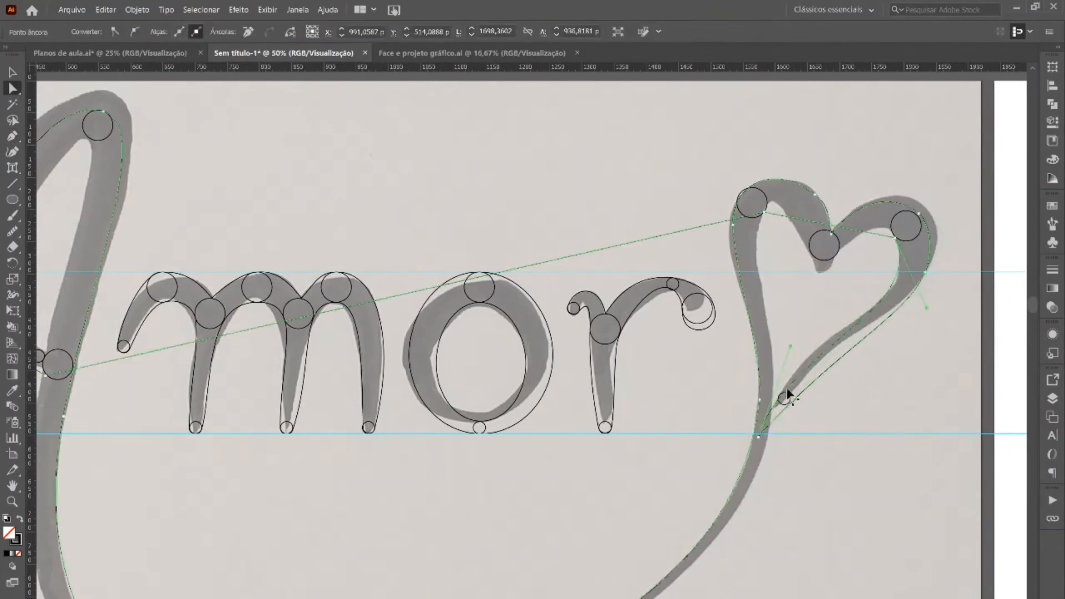
{"action": "left_click_drag", "start_coordinate": [764, 418], "coordinate": [762, 425]}
Add an anchor below the notch's guide circle and curve the inner edges of both heart lobes toward it.
{"action": "key", "text": "p"}
{"action": "left_click_drag", "start_coordinate": [840, 227], "coordinate": [844, 257]}
{"action": "left_click", "coordinate": [823, 261]}
{"action": "key", "text": "a"}
{"action": "left_click_drag", "start_coordinate": [853, 263], "coordinate": [894, 197]}
{"action": "left_click", "coordinate": [894, 238]}
{"action": "left_click", "coordinate": [824, 261]}
{"action": "left_click_drag", "start_coordinate": [779, 238], "coordinate": [787, 183]}
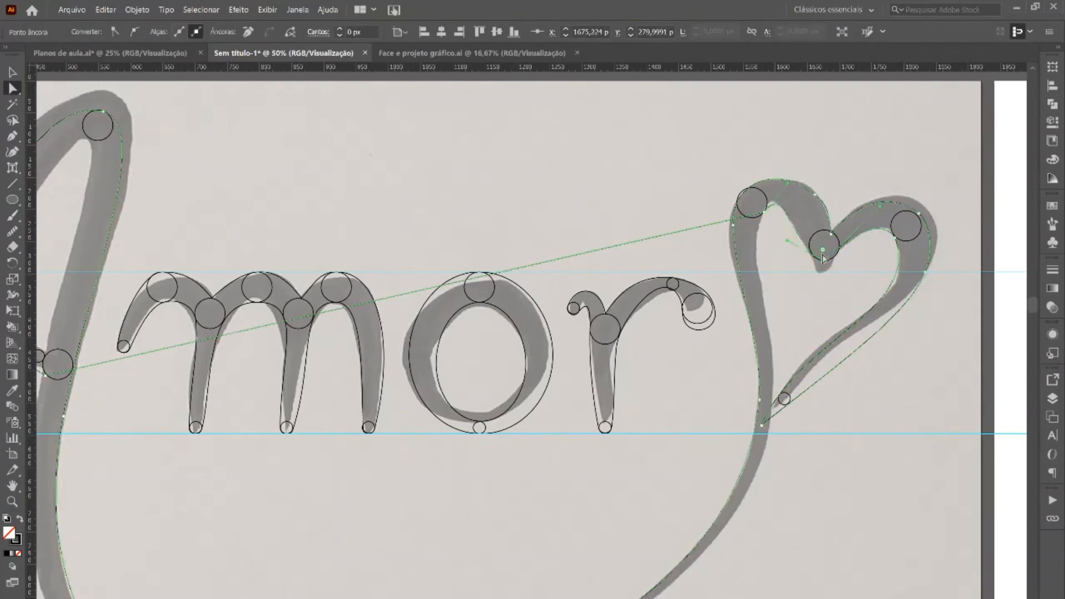
Refine the inner curves of both lobes, reposition the notch anchor, and round the inner notch corner to about 23.3 px.
{"action": "left_click_drag", "start_coordinate": [824, 261], "coordinate": [833, 275]}
{"action": "left_click_drag", "start_coordinate": [904, 211], "coordinate": [890, 222]}
{"action": "left_click_drag", "start_coordinate": [833, 275], "coordinate": [821, 276]}
{"action": "left_click_drag", "start_coordinate": [877, 223], "coordinate": [836, 248]}
{"action": "left_click_drag", "start_coordinate": [895, 237], "coordinate": [874, 231]}
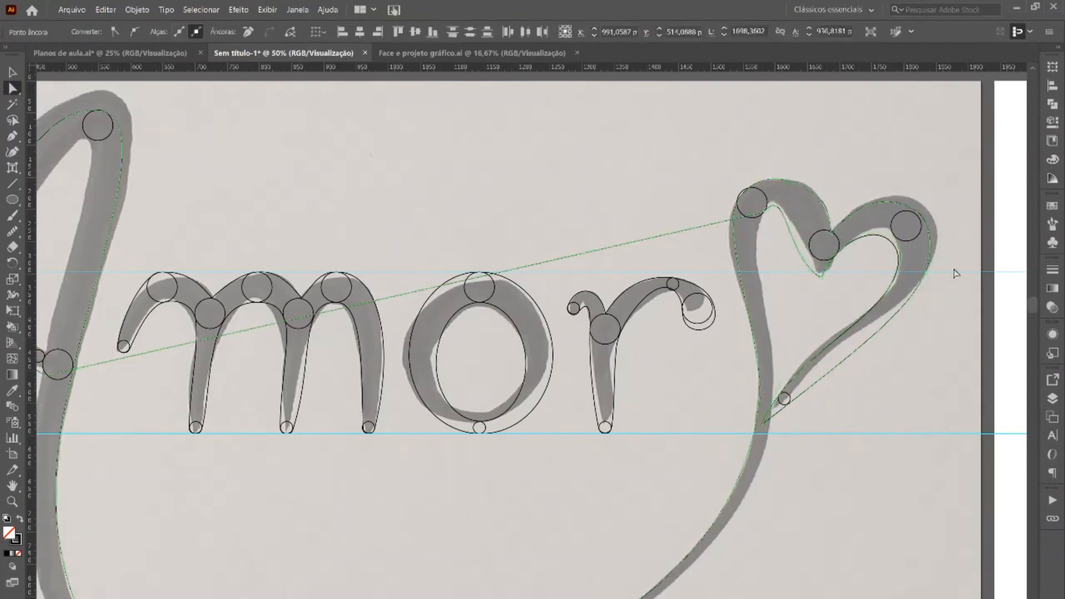
{"action": "left_click_drag", "start_coordinate": [786, 255], "coordinate": [801, 248]}
{"action": "left_click_drag", "start_coordinate": [815, 195], "coordinate": [783, 208]}
{"action": "key", "text": "ctrl+z"}
{"action": "left_click", "coordinate": [820, 276]}
{"action": "left_click_drag", "start_coordinate": [822, 263], "coordinate": [824, 246]}
{"action": "scroll", "coordinate": [692, 229], "scroll_direction": "down", "scroll_amount": 4}
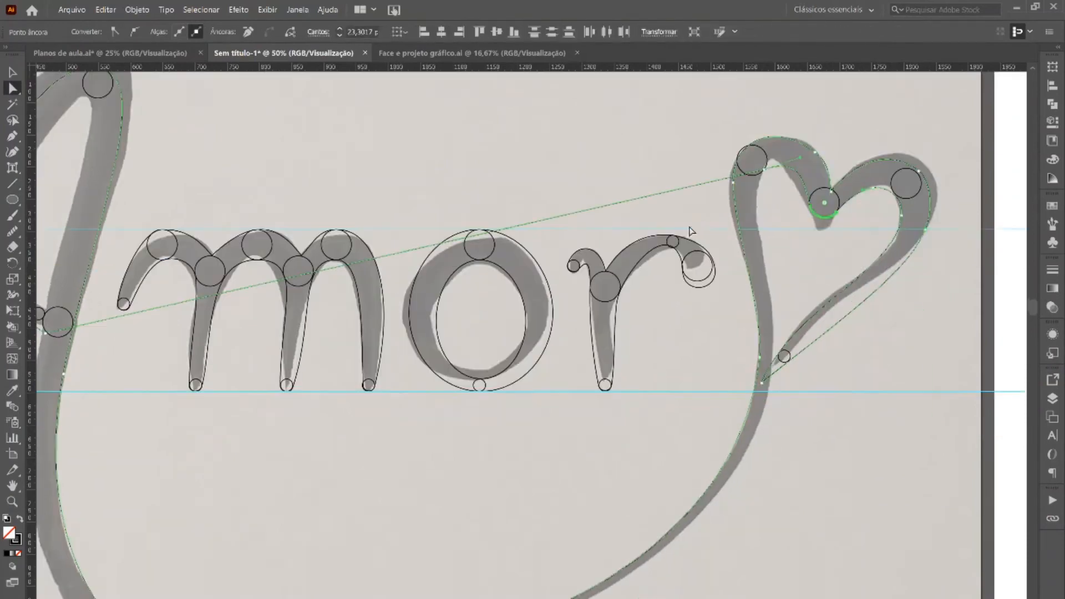
Bend the inner edge of the first lobe and add an anchor where it runs down into the swash.
{"action": "left_click", "coordinate": [700, 169]}
{"action": "key", "text": "p"}
{"action": "left_click_drag", "start_coordinate": [700, 169], "coordinate": [769, 214]}
{"action": "left_click", "coordinate": [771, 325]}
Add an anchor to the long straight segment and pull it to the sketch, curving it along the swash's lower edge.
{"action": "scroll", "coordinate": [555, 333], "scroll_direction": "down", "scroll_amount": 4}
{"action": "key", "text": "p"}
{"action": "left_click", "coordinate": [305, 328]}
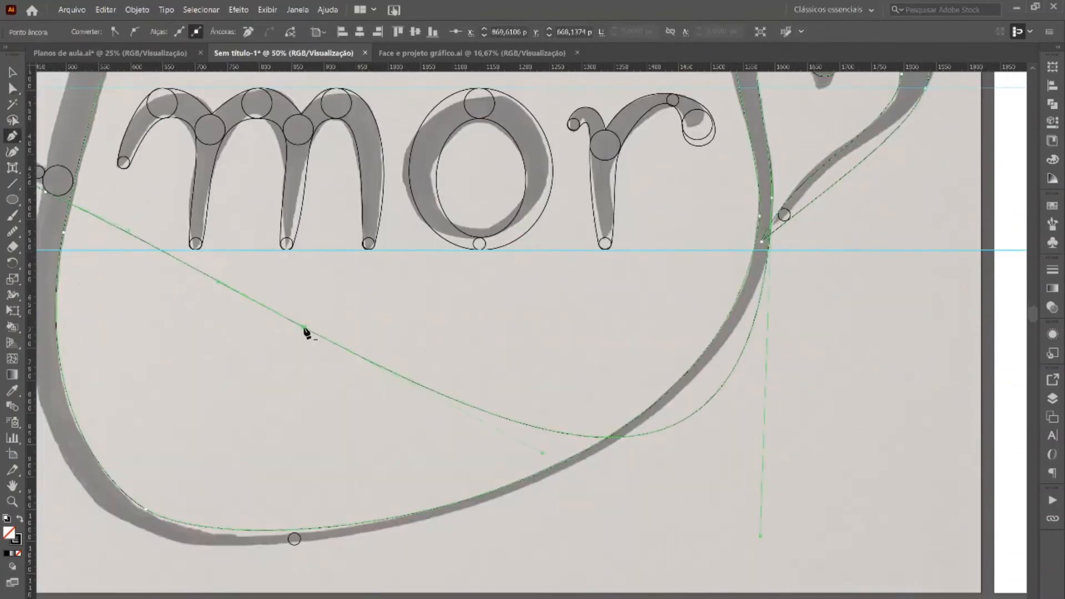
{"action": "key", "text": "a"}
{"action": "left_click_drag", "start_coordinate": [305, 327], "coordinate": [106, 514]}
{"action": "scroll", "coordinate": [222, 499], "scroll_direction": "down", "scroll_amount": 2}
{"action": "left_click_drag", "start_coordinate": [342, 582], "coordinate": [281, 534]}
{"action": "left_click_drag", "start_coordinate": [760, 478], "coordinate": [788, 426]}
{"action": "scroll", "coordinate": [665, 399], "scroll_direction": "up", "scroll_amount": 2}
{"action": "scroll", "coordinate": [554, 377], "scroll_direction": "left", "scroll_amount": 4}
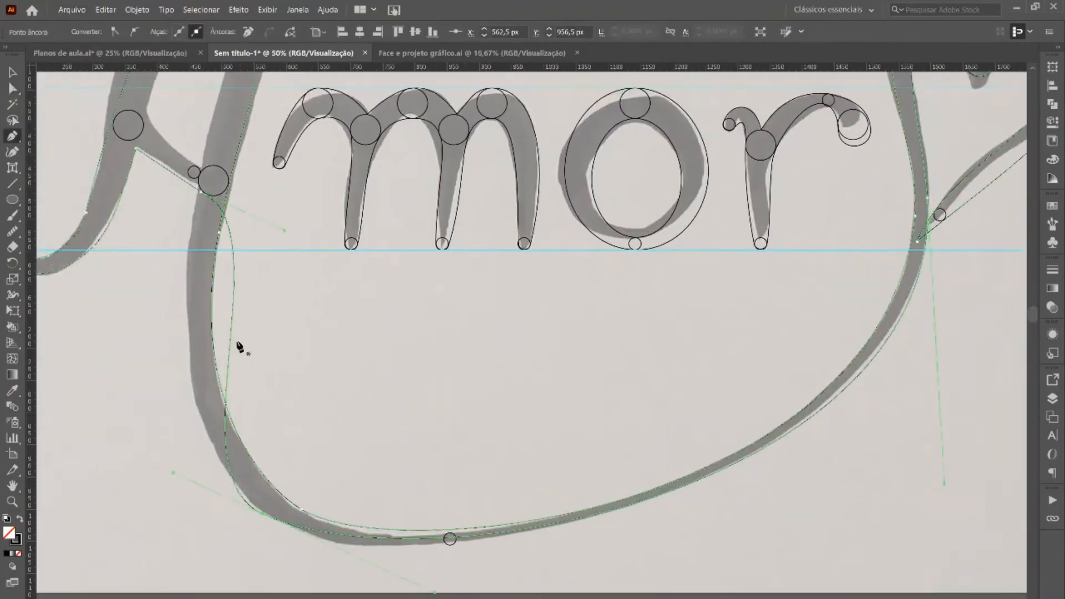
Run the swash's outer edge through the bottom guide circle and smooth it up the A's long stem to the crossbar.
{"action": "left_click_drag", "start_coordinate": [284, 230], "coordinate": [186, 208]}
{"action": "scroll", "coordinate": [278, 388], "scroll_direction": "down", "scroll_amount": 2}
{"action": "left_click", "coordinate": [449, 510]}
{"action": "left_click_drag", "start_coordinate": [450, 510], "coordinate": [451, 515]}
{"action": "left_click", "coordinate": [263, 486]}
{"action": "left_click_drag", "start_coordinate": [185, 179], "coordinate": [114, 521]}
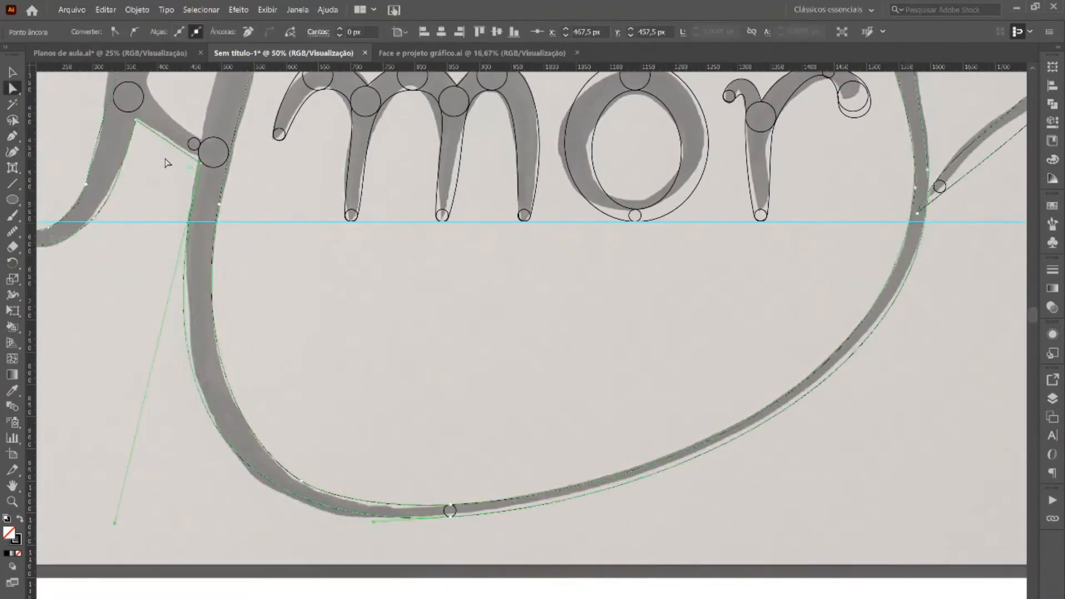
{"action": "scroll", "coordinate": [166, 162], "scroll_direction": "up", "scroll_amount": 5}
{"action": "scroll", "coordinate": [166, 161], "scroll_direction": "left", "scroll_amount": 4}
{"action": "left_click", "coordinate": [219, 212]}
{"action": "left_click", "coordinate": [283, 261]}
{"action": "scroll", "coordinate": [221, 499], "scroll_direction": "down", "scroll_amount": 1}
{"action": "left_click_drag", "start_coordinate": [218, 587], "coordinate": [226, 583]}
Draw the A's inner counter with the Pen tool between the guide circles, curving its sides and top.
{"action": "scroll", "coordinate": [254, 195], "scroll_direction": "up", "scroll_amount": 5}
{"action": "key", "text": "p"}
{"action": "left_click", "coordinate": [329, 136]}
{"action": "left_click", "coordinate": [228, 303]}
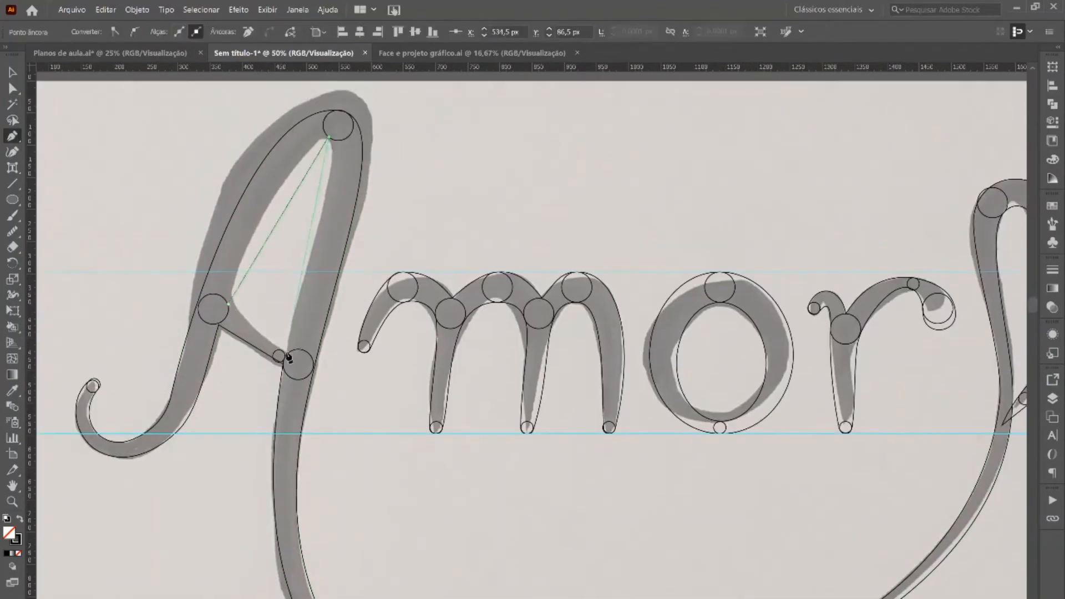
{"action": "left_click", "coordinate": [286, 353]}
{"action": "left_click_drag", "start_coordinate": [329, 183], "coordinate": [331, 186]}
{"action": "key", "text": "a"}
{"action": "left_click_drag", "start_coordinate": [237, 304], "coordinate": [242, 303]}
{"action": "key", "text": "p"}
{"action": "left_click_drag", "start_coordinate": [340, 135], "coordinate": [360, 119]}
{"action": "left_click", "coordinate": [346, 111]}
Select the A outline and its inner counter and cut the counter out with Pathfinder's Minus Front.
{"action": "key", "text": "a"}
{"action": "key", "text": "v"}
{"action": "left_click", "coordinate": [336, 153], "text": "shift"}
{"action": "left_click", "coordinate": [298, 10]}
{"action": "left_click", "coordinate": [333, 328]}
{"action": "left_click", "coordinate": [922, 97]}
{"action": "double_click", "coordinate": [334, 152]}
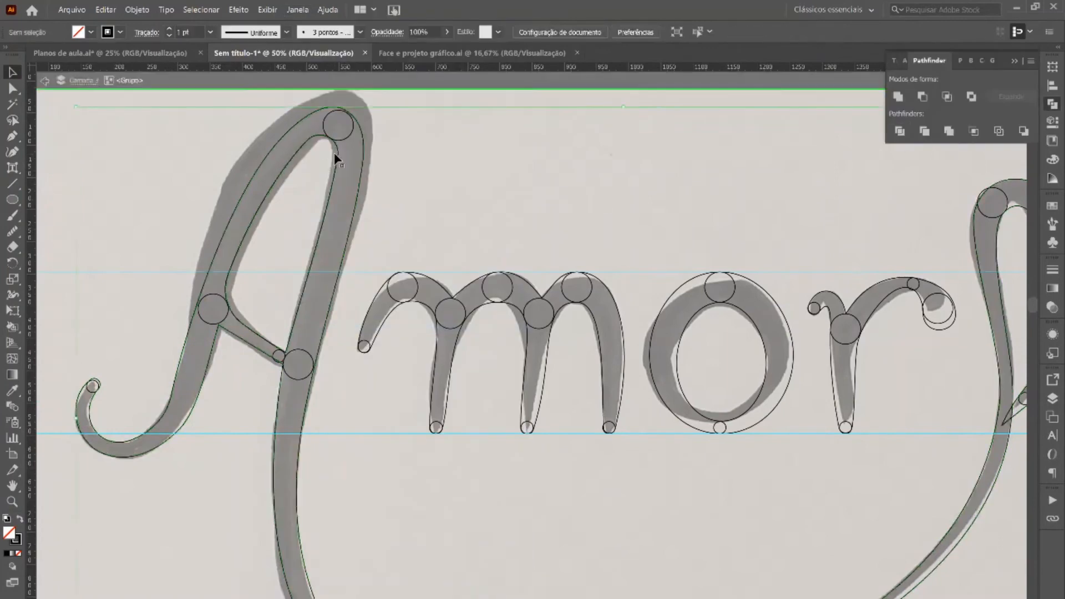
{"action": "key", "text": "Escape"}
Give the A, swash and heart shape a black fill with no stroke.
{"action": "left_click", "coordinate": [362, 176]}
{"action": "key", "text": "d"}
{"action": "key", "text": "slash"}
{"action": "key", "text": "shift+x"}
{"action": "left_click", "coordinate": [427, 177]}
{"action": "scroll", "coordinate": [427, 178], "scroll_direction": "down", "scroll_amount": 2}
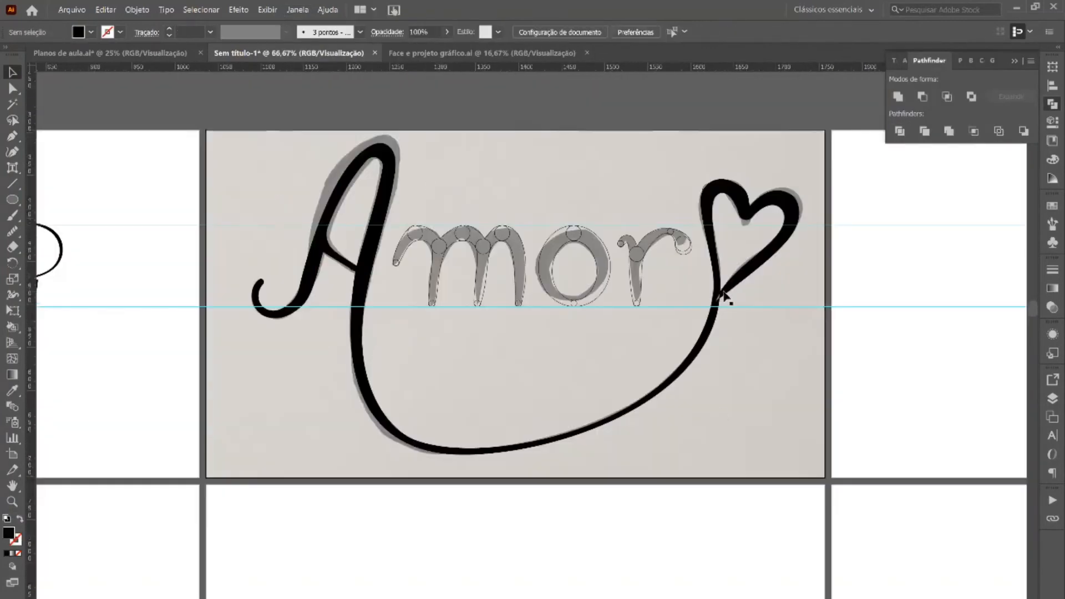
{"action": "scroll", "coordinate": [727, 294], "scroll_direction": "up", "scroll_amount": 3}
Undo the black fill of the A, swash and heart to return to the outlined shape.
{"action": "key", "text": "shift+x"}
{"action": "left_click", "coordinate": [687, 323]}
{"action": "key", "text": "ctrl+z"}
{"action": "key", "text": "ctrl+z"}
{"action": "key", "text": "ctrl+z"}
{"action": "key", "text": "ctrl+z"}
Rework the tip anchor where the heart's lower end crosses the swash so the two strokes separate.
{"action": "key", "text": "p"}
{"action": "key", "text": "a"}
{"action": "left_click", "coordinate": [717, 290]}
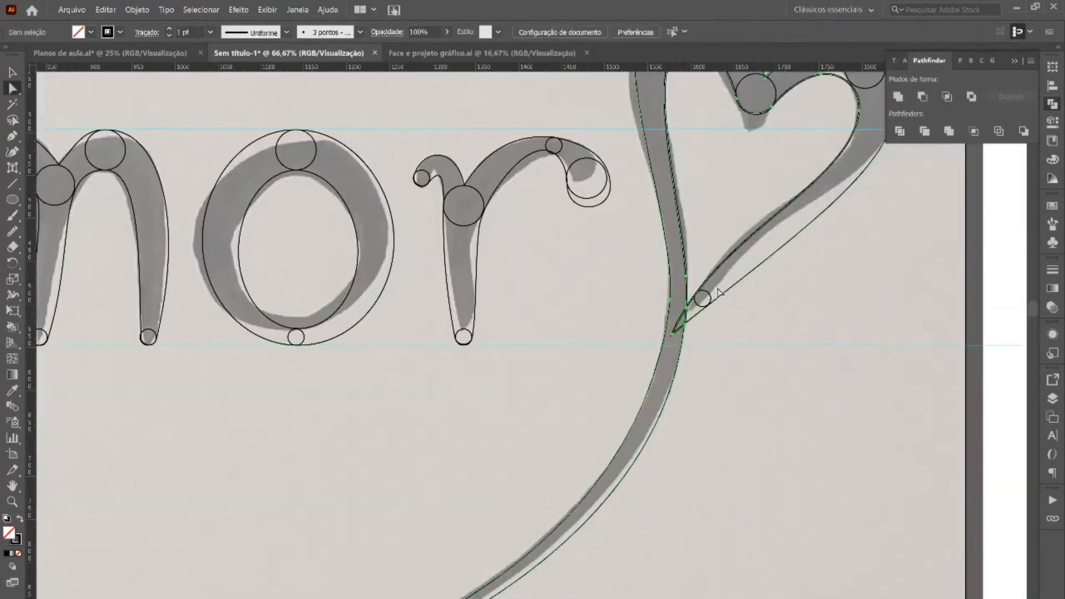
{"action": "left_click", "coordinate": [672, 333]}
Combine the A outline and its counter with Pathfinder's Exclude and fill the shape black.
{"action": "key", "text": "v"}
{"action": "scroll", "coordinate": [681, 310], "scroll_direction": "down", "scroll_amount": 1}
{"action": "left_click", "coordinate": [226, 152]}
{"action": "left_click", "coordinate": [971, 97]}
{"action": "key", "text": "shift+x"}
{"action": "scroll", "coordinate": [618, 218], "scroll_direction": "down", "scroll_amount": 1}
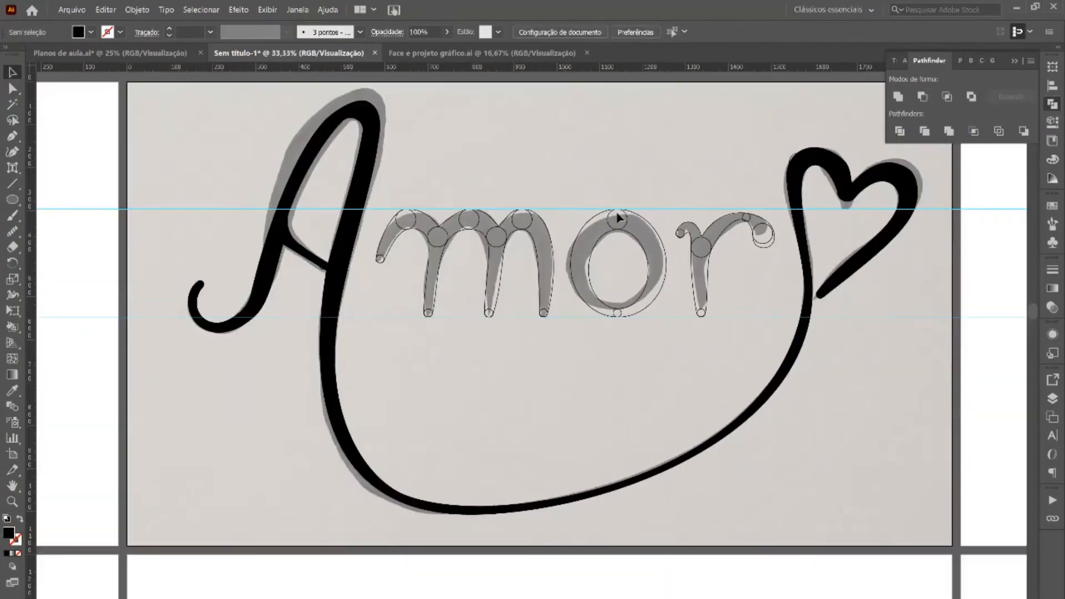
Fill the remaining letters "mor" with black and hide the guide circle layer Camada 4.
{"action": "left_click", "coordinate": [1052, 104]}
{"action": "left_click", "coordinate": [553, 250]}
{"action": "key", "text": "shift+x"}
{"action": "left_click", "coordinate": [695, 269]}
{"action": "key", "text": "shift+x"}
{"action": "left_click", "coordinate": [1052, 398]}
{"action": "left_click", "coordinate": [890, 394]}
Return the A shape to an outline, show the Camada 4 guides, and adjust the curve at the A's top.
{"action": "left_click", "coordinate": [357, 185]}
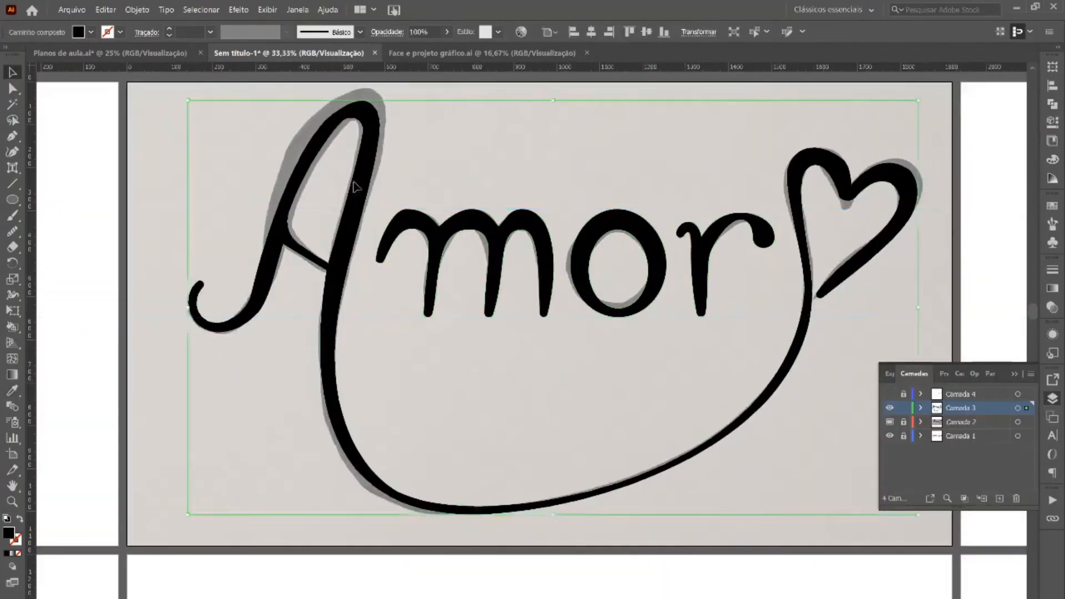
{"action": "key", "text": "shift+x"}
{"action": "scroll", "coordinate": [336, 102], "scroll_direction": "up", "scroll_amount": 2}
{"action": "scroll", "coordinate": [399, 102], "scroll_direction": "up", "scroll_amount": 1}
{"action": "left_click_drag", "start_coordinate": [401, 129], "coordinate": [401, 133]}
{"action": "left_click", "coordinate": [350, 438]}
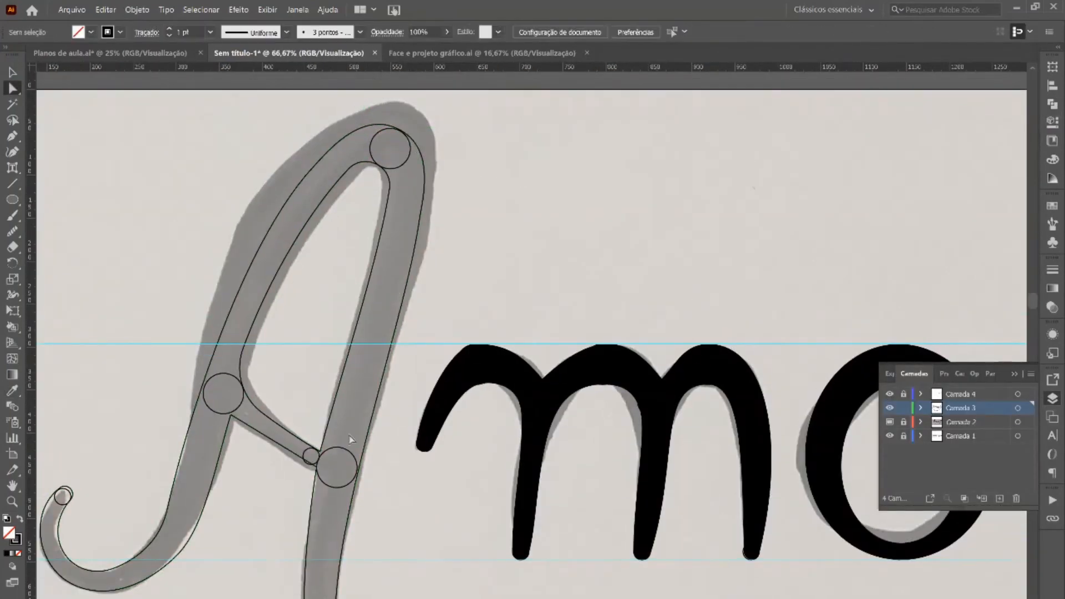
Fill the adjusted A, swash and heart shape with black and hide the Camada 4 guides.
{"action": "key", "text": "v"}
{"action": "left_click", "coordinate": [364, 440]}
{"action": "key", "text": "shift+x"}
{"action": "left_click", "coordinate": [890, 394]}
{"action": "scroll", "coordinate": [527, 215], "scroll_direction": "down", "scroll_amount": 3}
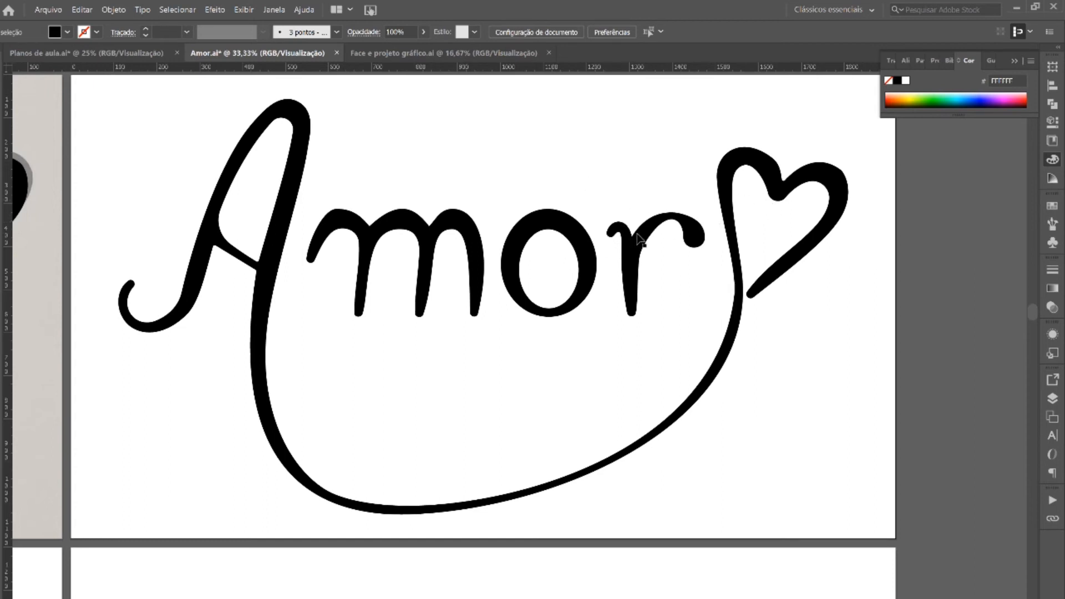
Fill the whole lettering with the repeating "amor" text pattern swatch and remove its stroke.
{"action": "left_click", "coordinate": [583, 239]}
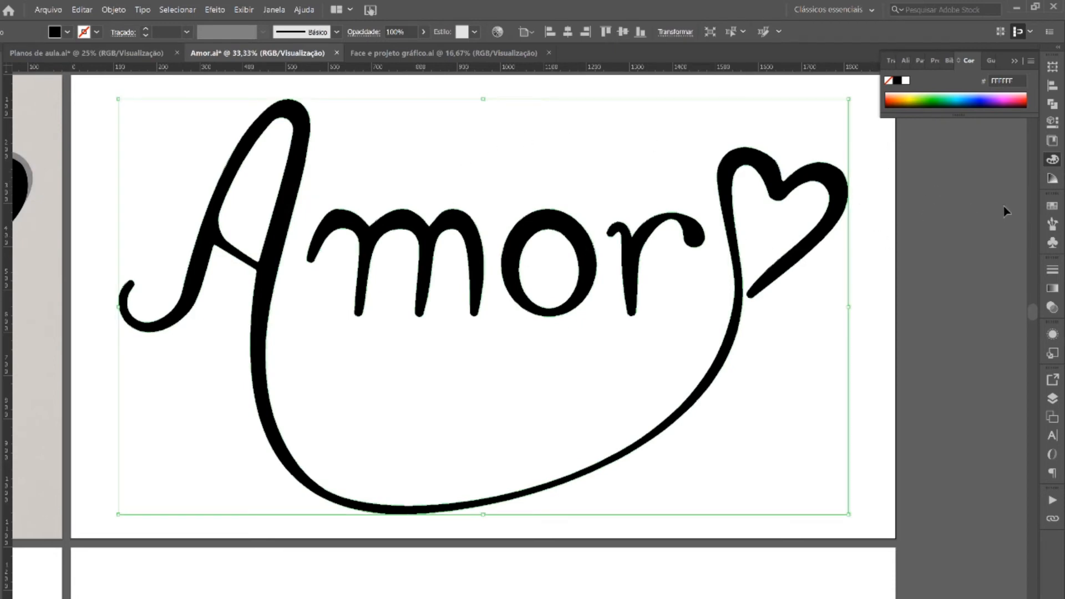
{"action": "left_click", "coordinate": [1053, 209]}
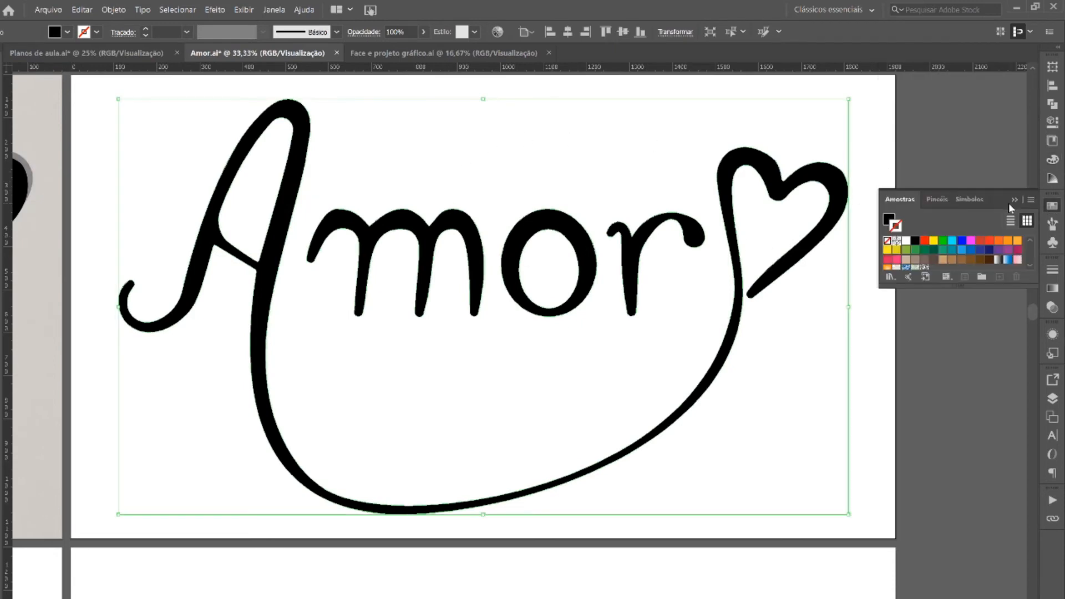
{"action": "left_click", "coordinate": [924, 269]}
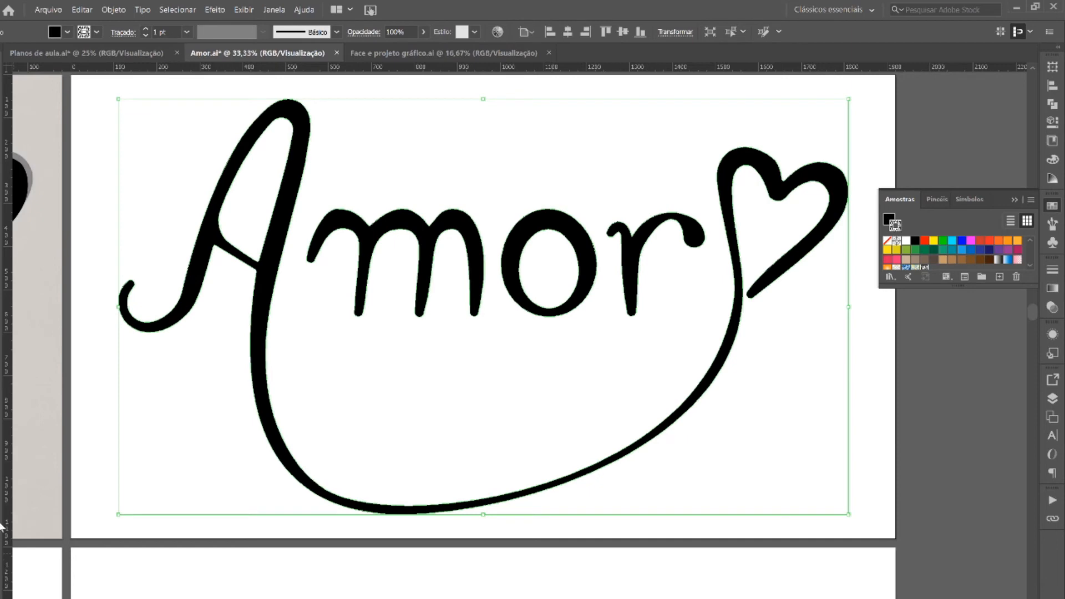
{"action": "key", "text": "shift+x"}
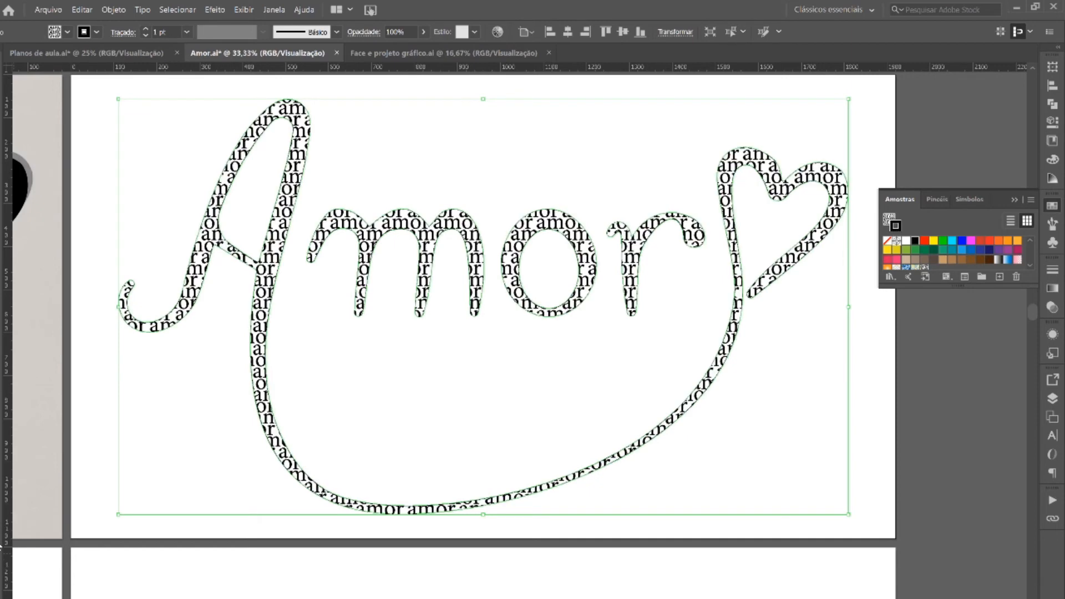
{"action": "key", "text": "slash"}
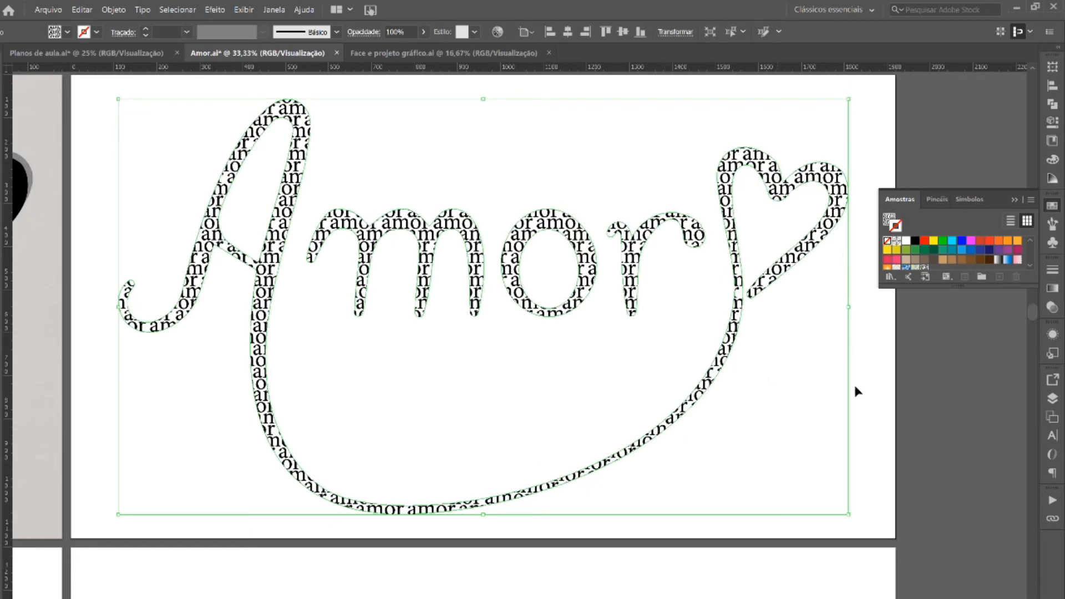
{"action": "left_click", "coordinate": [886, 371]}
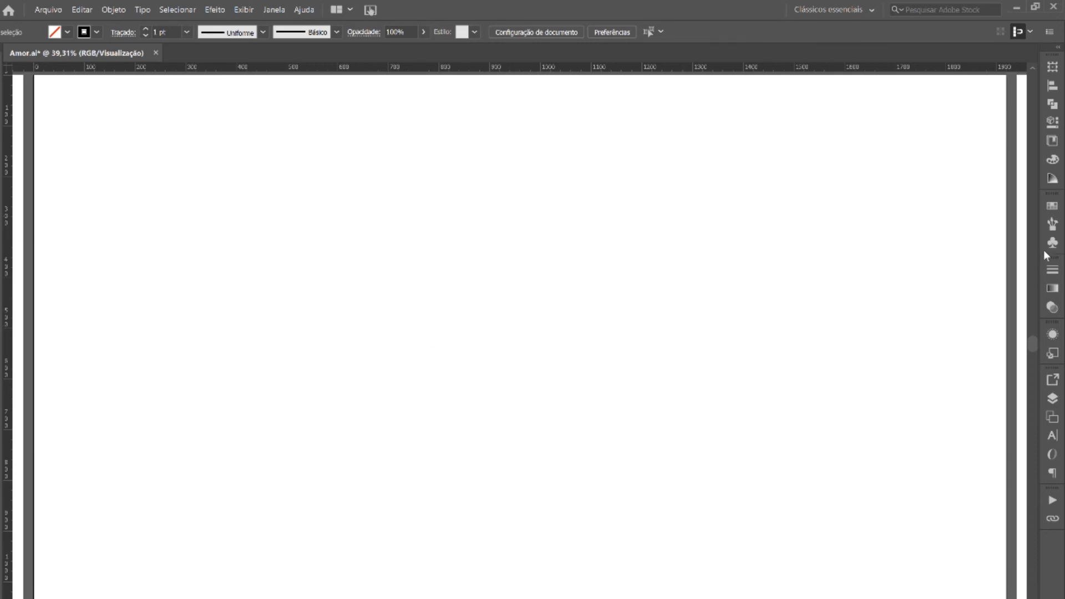
Start a new calligraphic brush with 46% roundness and a size of 79 pt.
{"action": "left_click", "coordinate": [1052, 224]}
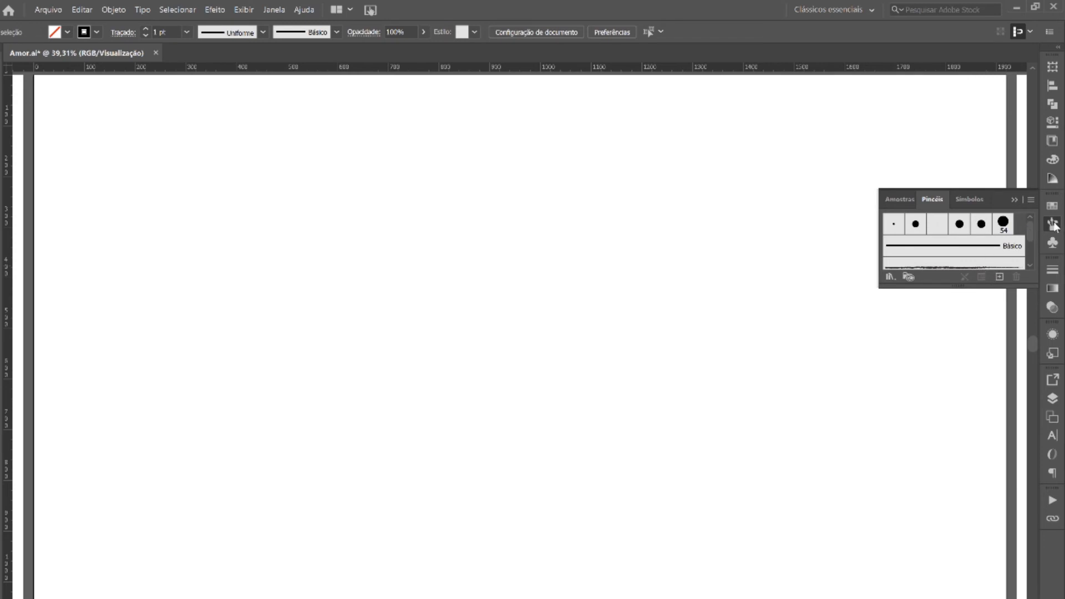
{"action": "left_click", "coordinate": [999, 276]}
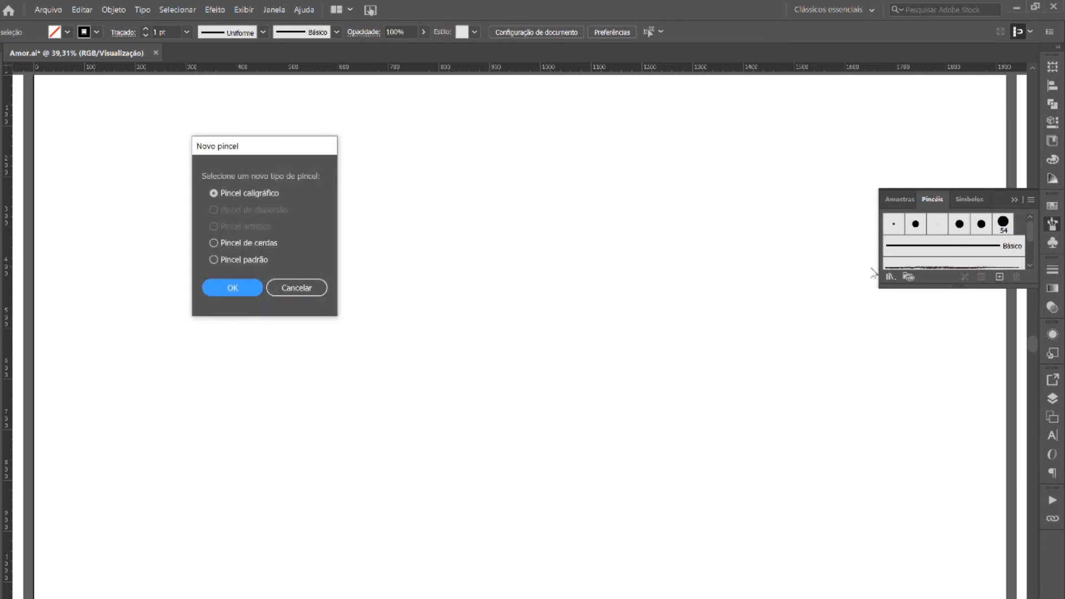
{"action": "left_click", "coordinate": [215, 294]}
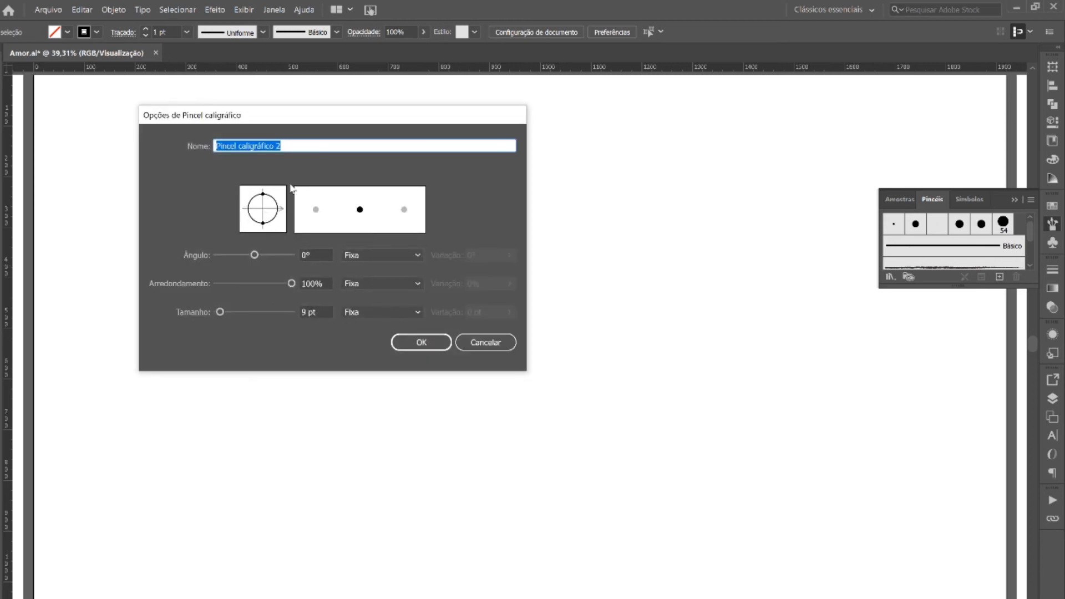
{"action": "left_click_drag", "start_coordinate": [262, 195], "coordinate": [265, 204]}
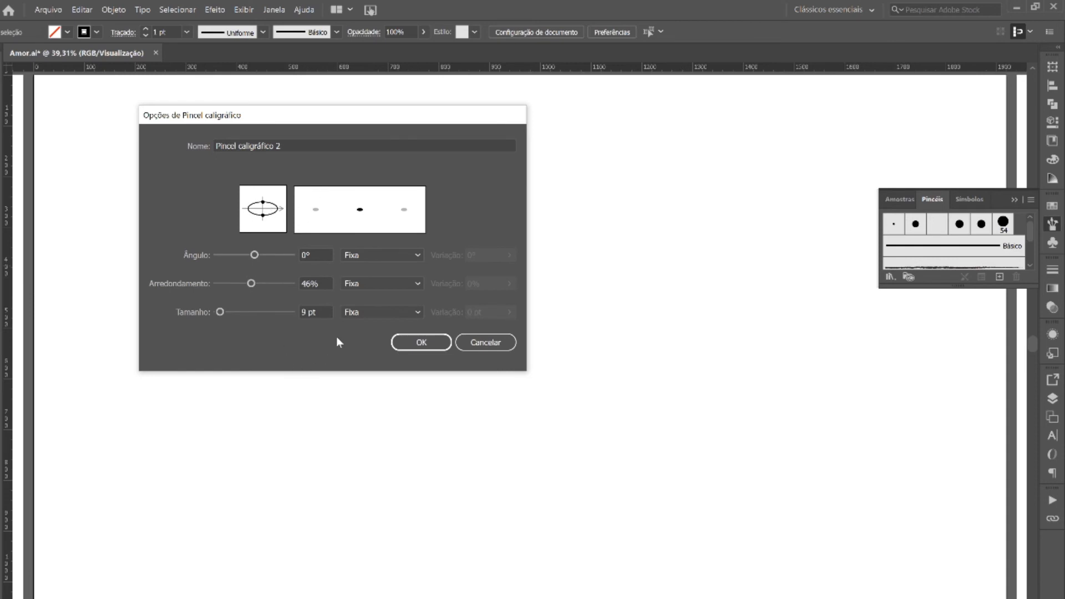
{"action": "left_click_drag", "start_coordinate": [221, 313], "coordinate": [248, 312]}
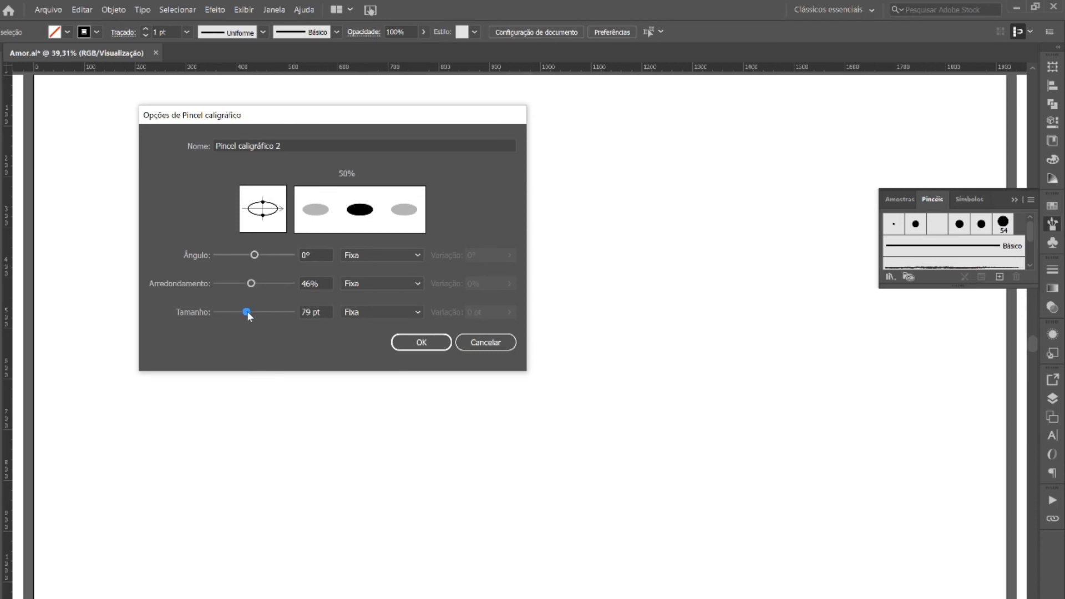
Make the brush size respond to pen pressure (Pressão) with a variation of 62 pt and create the brush.
{"action": "left_click", "coordinate": [416, 311]}
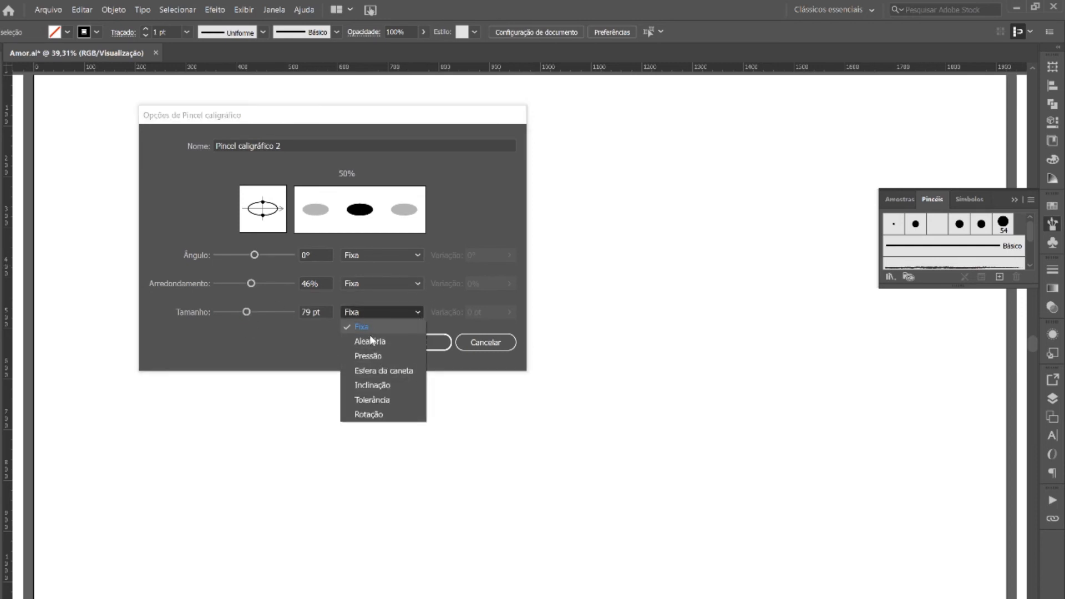
{"action": "left_click", "coordinate": [381, 357]}
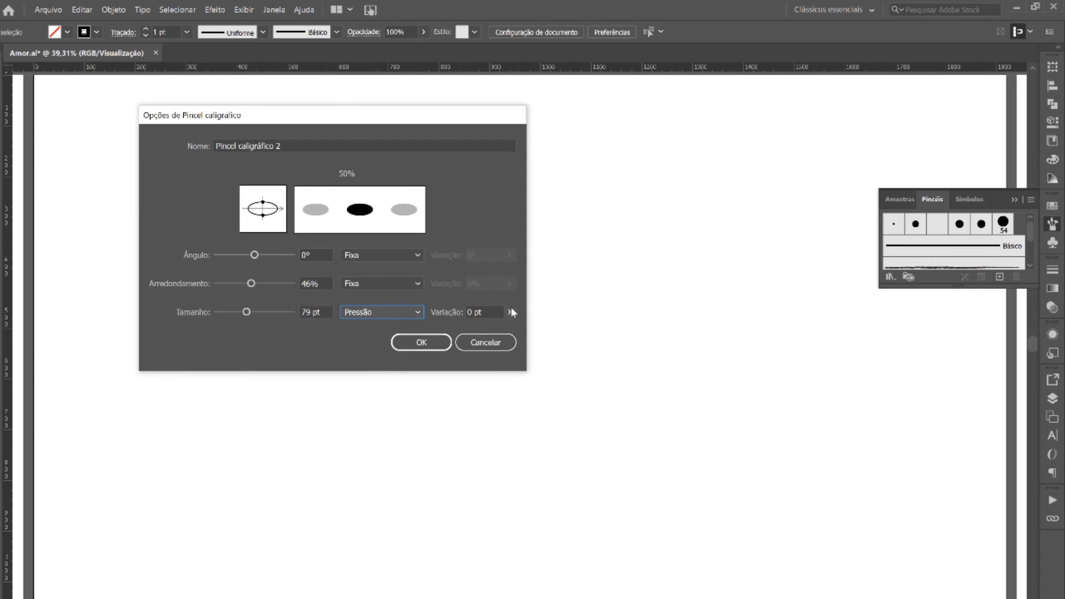
{"action": "left_click", "coordinate": [511, 312]}
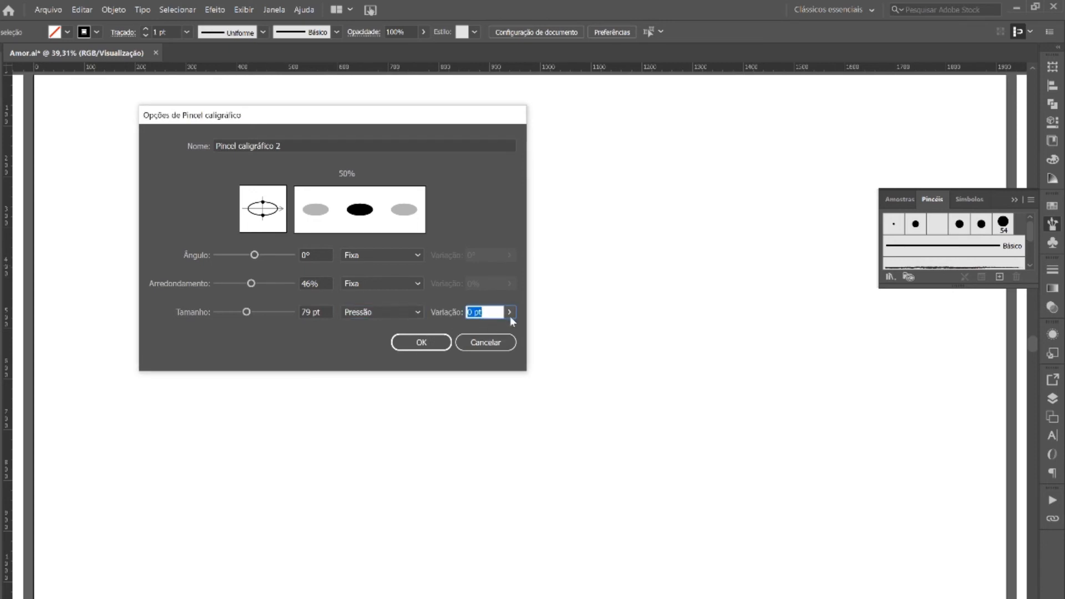
{"action": "left_click", "coordinate": [510, 315]}
{"action": "left_click_drag", "start_coordinate": [460, 329], "coordinate": [491, 330]}
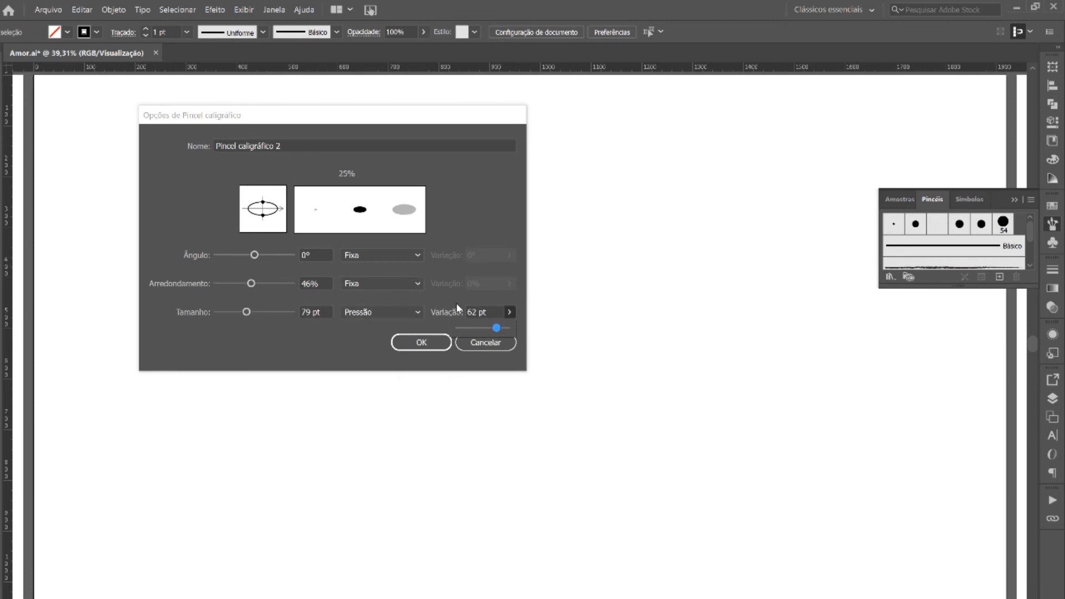
{"action": "left_click", "coordinate": [425, 344]}
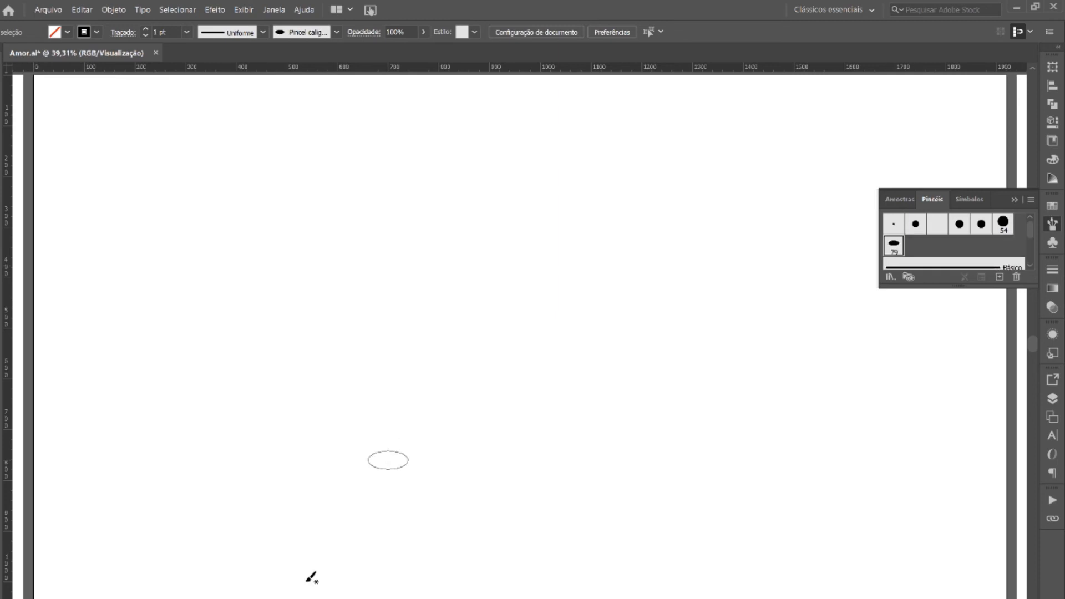
Try the new calligraphic brush with a freehand wavy stroke across the artboard and undo it.
{"action": "mouse_move", "coordinate": [250, 447]}
{"action": "left_mouse_down"}
{"action": "mouse_move", "coordinate": [272, 381]}
{"action": "mouse_move", "coordinate": [320, 328]}
{"action": "mouse_move", "coordinate": [378, 294]}
{"action": "mouse_move", "coordinate": [435, 281]}
{"action": "mouse_move", "coordinate": [476, 284]}
{"action": "mouse_move", "coordinate": [527, 309]}
{"action": "mouse_move", "coordinate": [542, 398]}
{"action": "mouse_move", "coordinate": [569, 436]}
{"action": "mouse_move", "coordinate": [614, 393]}
{"action": "mouse_move", "coordinate": [606, 323]}
{"action": "mouse_move", "coordinate": [631, 284]}
{"action": "mouse_move", "coordinate": [719, 363]}
{"action": "left_mouse_up"}
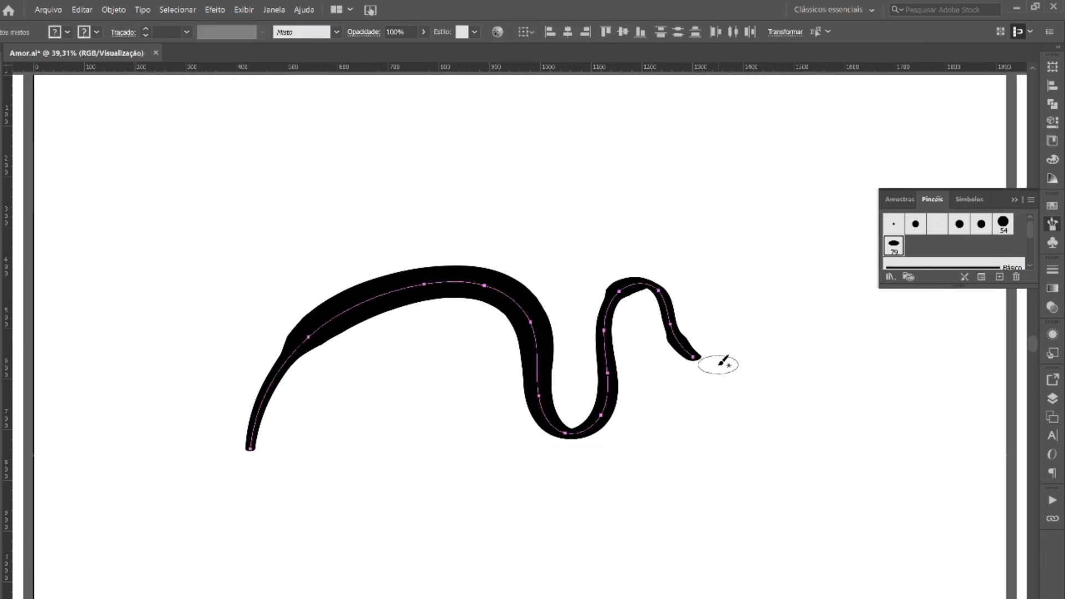
{"action": "key", "text": "ctrl+z"}
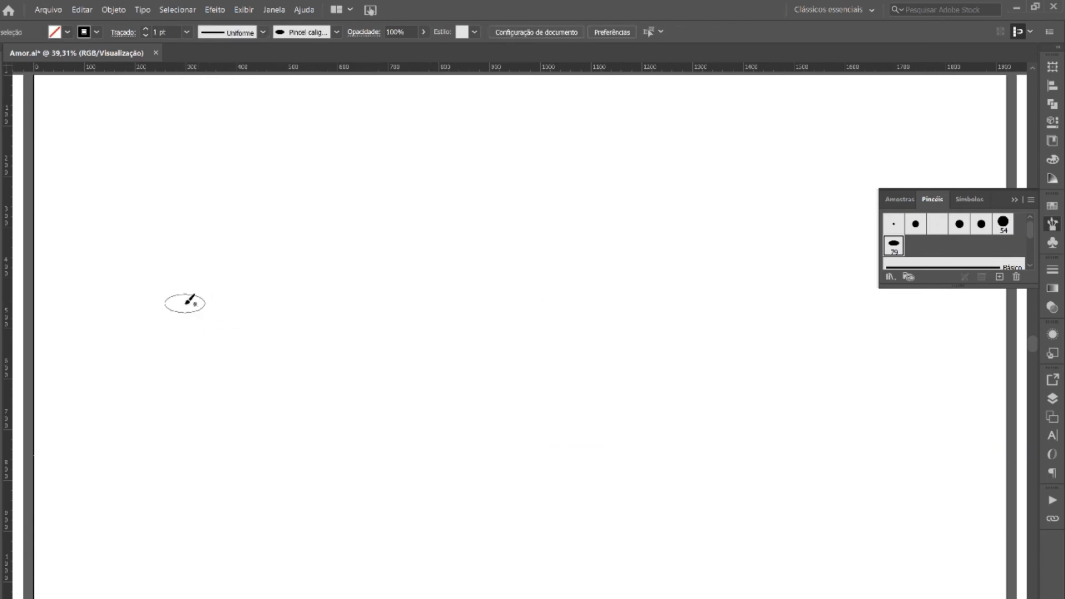
Paint a large capital A with the calligraphic brush, redoing the main stroke once and adding a thin crossbar.
{"action": "mouse_move", "coordinate": [195, 263]}
{"action": "left_mouse_down"}
{"action": "mouse_move", "coordinate": [307, 188]}
{"action": "mouse_move", "coordinate": [280, 425]}
{"action": "left_mouse_up"}
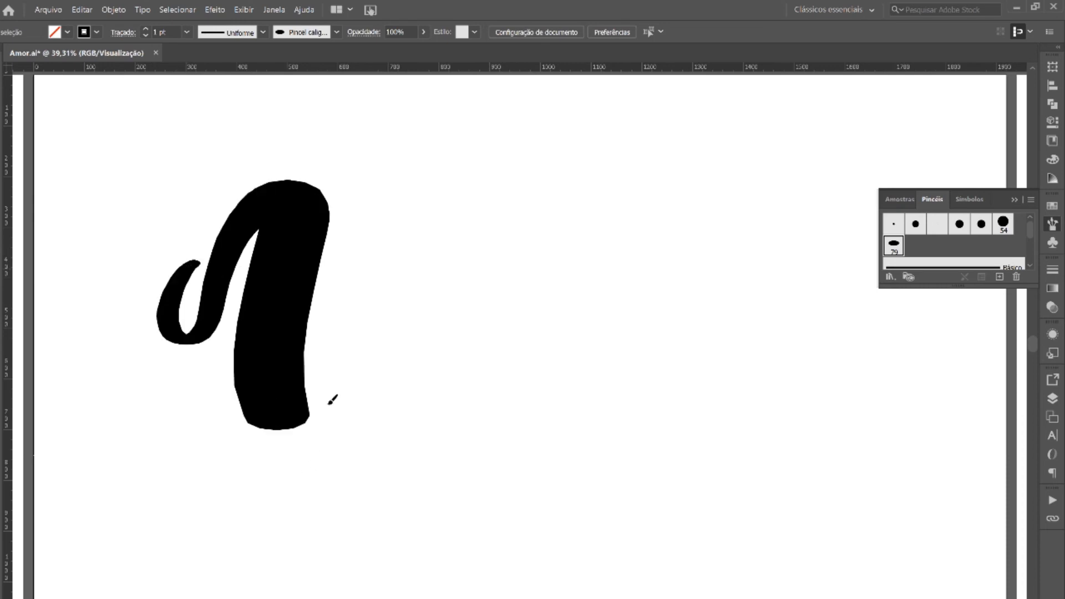
{"action": "key", "text": "ctrl+z"}
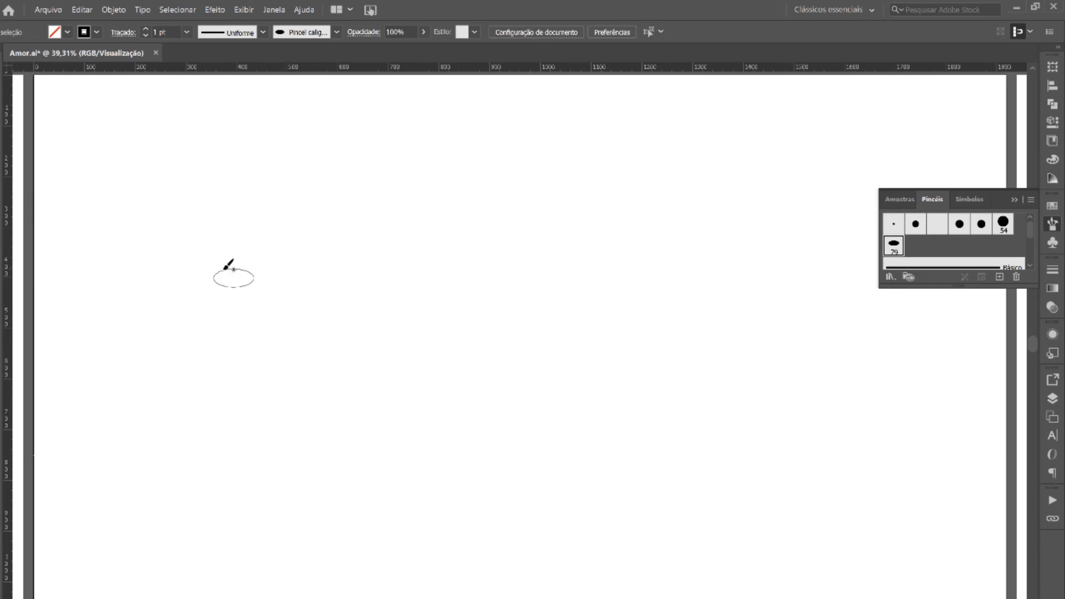
{"action": "mouse_move", "coordinate": [215, 256]}
{"action": "left_mouse_down"}
{"action": "mouse_move", "coordinate": [214, 305]}
{"action": "mouse_move", "coordinate": [293, 185]}
{"action": "mouse_move", "coordinate": [379, 139]}
{"action": "mouse_move", "coordinate": [334, 264]}
{"action": "mouse_move", "coordinate": [364, 449]}
{"action": "left_mouse_up"}
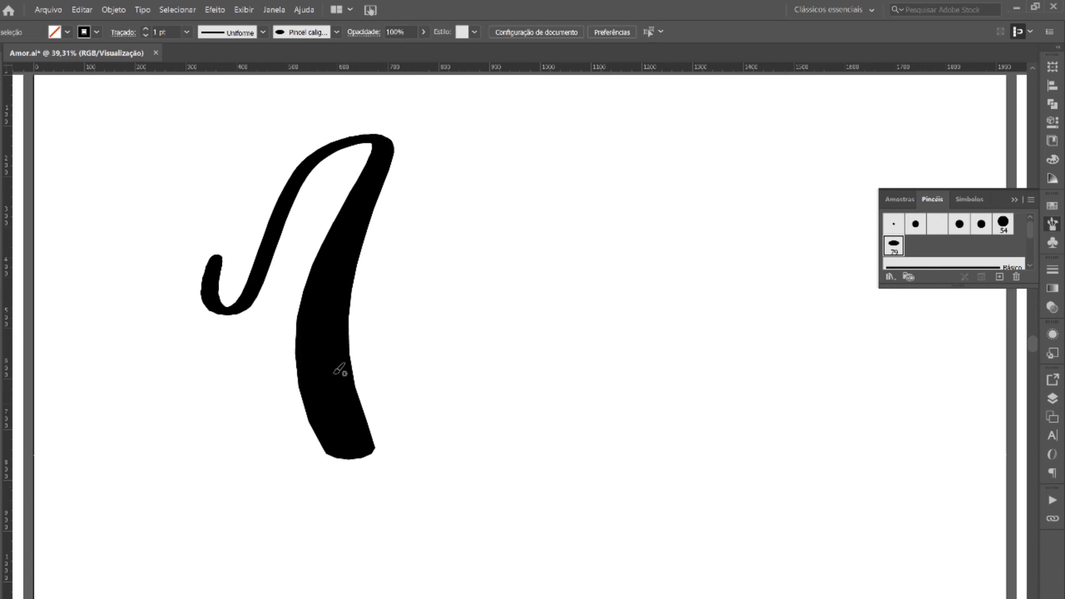
{"action": "left_click_drag", "start_coordinate": [278, 255], "coordinate": [333, 271]}
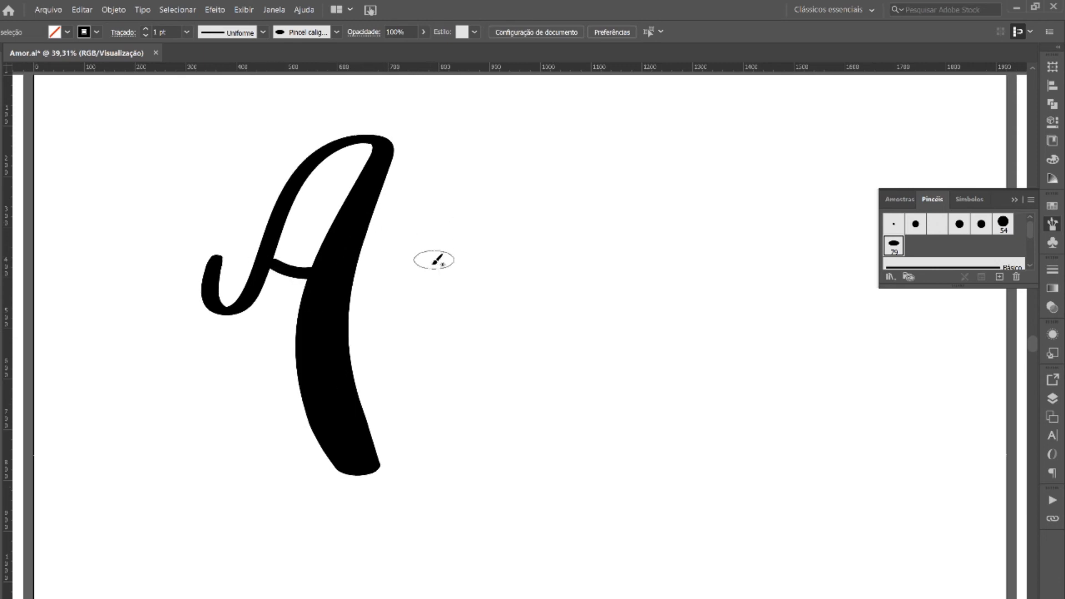
Paint a lowercase m beside the A in three arched strokes, redoing the first stroke once.
{"action": "left_click_drag", "start_coordinate": [390, 234], "coordinate": [428, 344]}
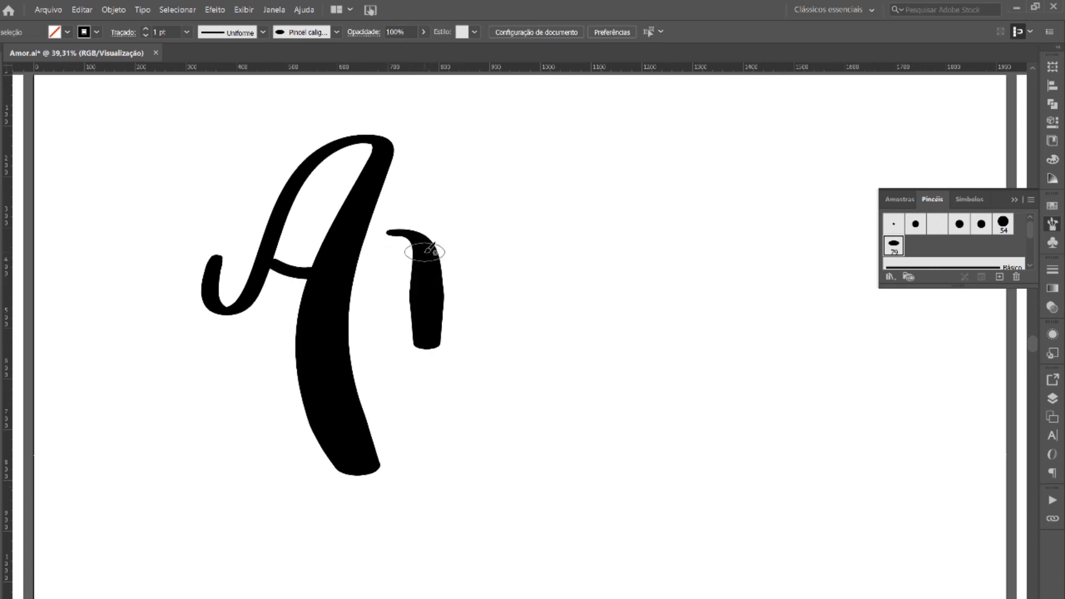
{"action": "key", "text": "ctrl+z"}
{"action": "left_click_drag", "start_coordinate": [385, 249], "coordinate": [431, 340]}
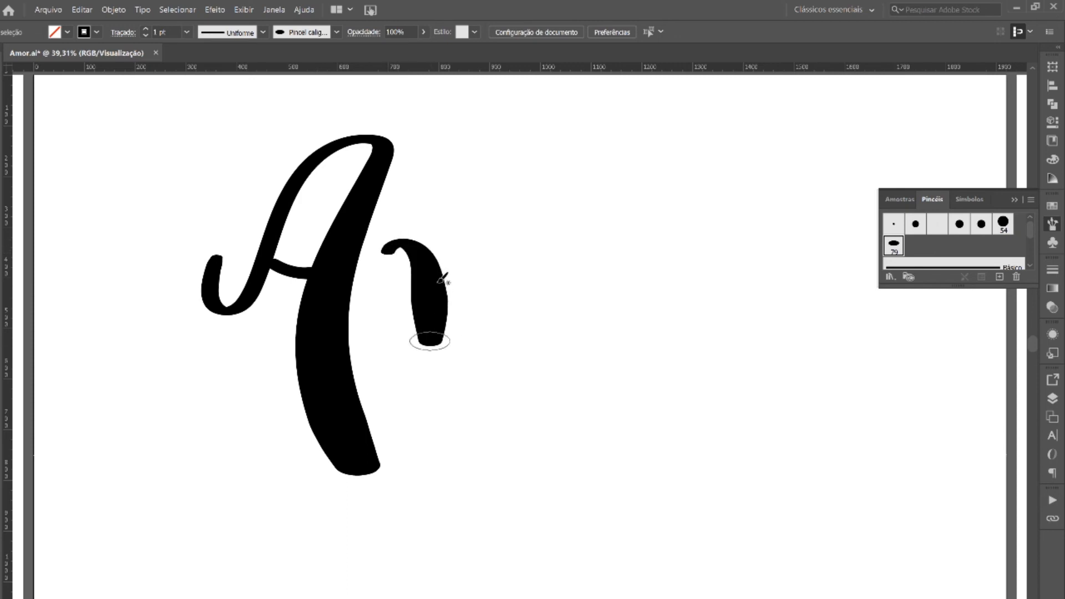
{"action": "left_click_drag", "start_coordinate": [423, 267], "coordinate": [491, 342]}
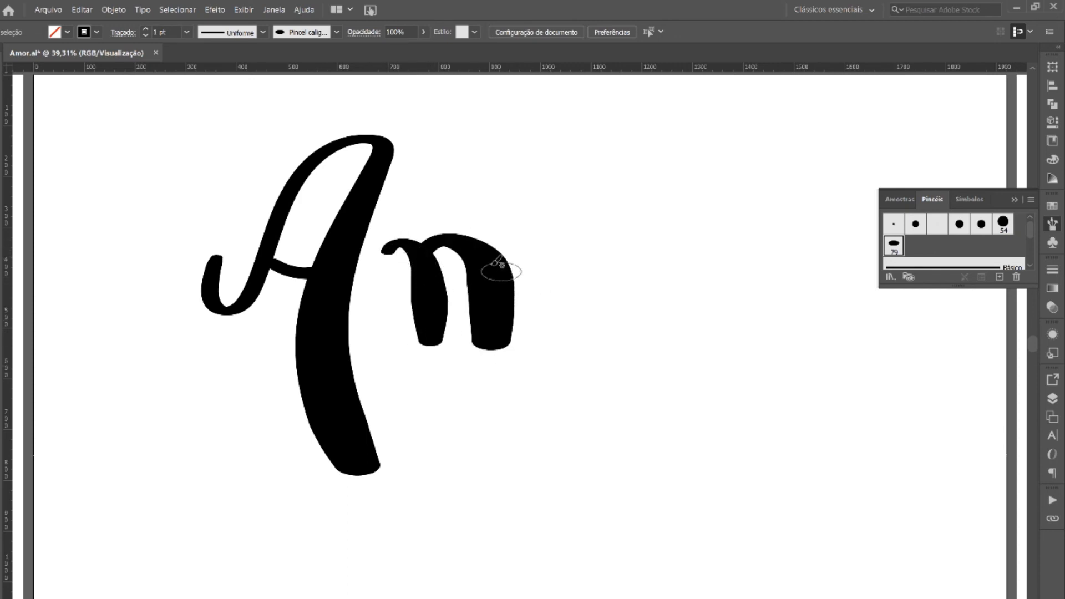
{"action": "left_click_drag", "start_coordinate": [489, 258], "coordinate": [554, 335]}
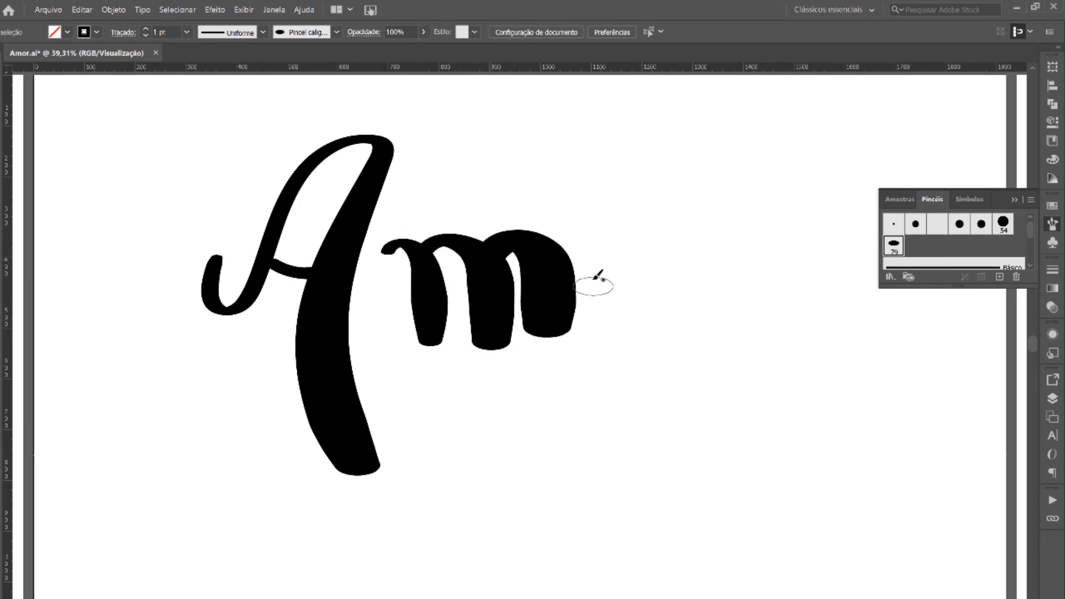
Paint the letters o and r after the m, redoing the o until its shape is satisfactory.
{"action": "mouse_move", "coordinate": [612, 245]}
{"action": "left_mouse_down"}
{"action": "mouse_move", "coordinate": [597, 286]}
{"action": "mouse_move", "coordinate": [680, 295]}
{"action": "mouse_move", "coordinate": [648, 278]}
{"action": "mouse_move", "coordinate": [678, 257]}
{"action": "left_mouse_up"}
{"action": "key", "text": "ctrl+z"}
{"action": "key", "text": "ctrl+z"}
{"action": "mouse_move", "coordinate": [609, 245]}
{"action": "left_mouse_down"}
{"action": "mouse_move", "coordinate": [657, 293]}
{"action": "mouse_move", "coordinate": [643, 244]}
{"action": "mouse_move", "coordinate": [644, 282]}
{"action": "left_mouse_up"}
{"action": "key", "text": "ctrl+z"}
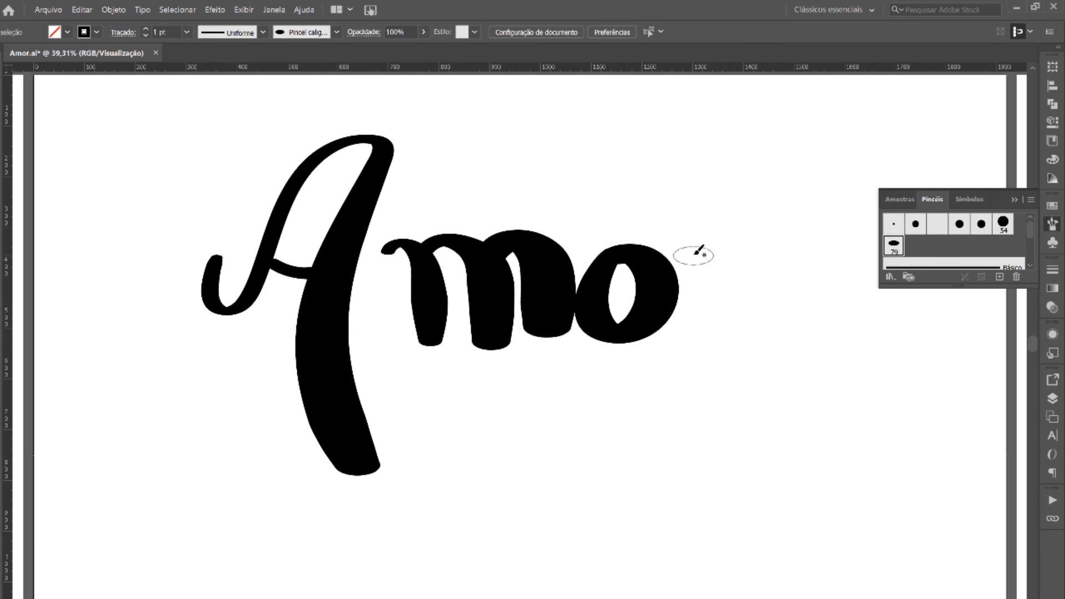
{"action": "left_click_drag", "start_coordinate": [695, 253], "coordinate": [766, 260]}
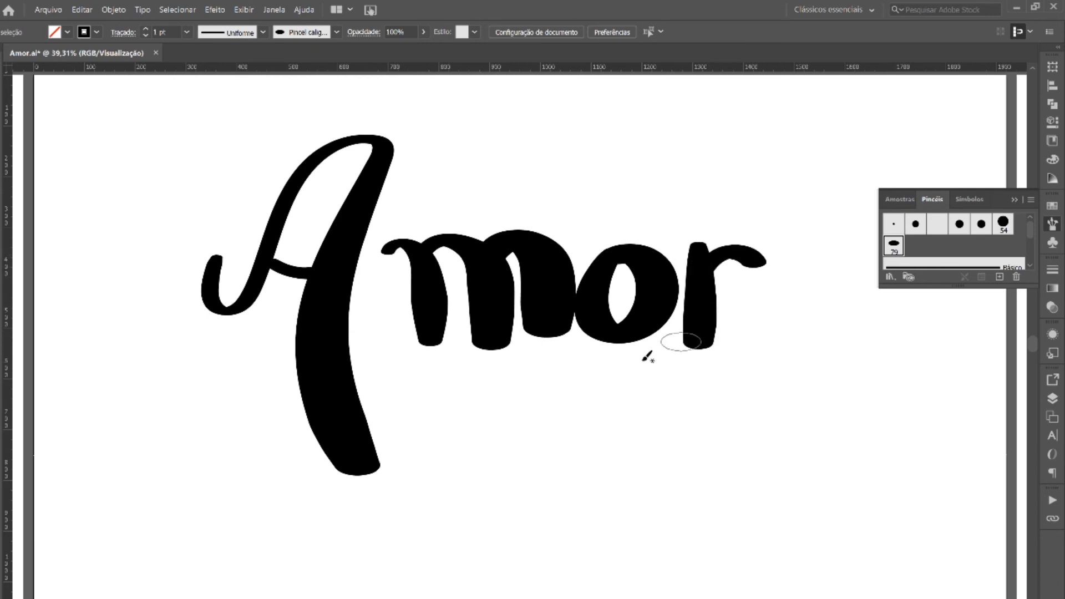
Move the o and r together slightly to the right, away from the m.
{"action": "key", "text": "v"}
{"action": "left_click", "coordinate": [693, 308]}
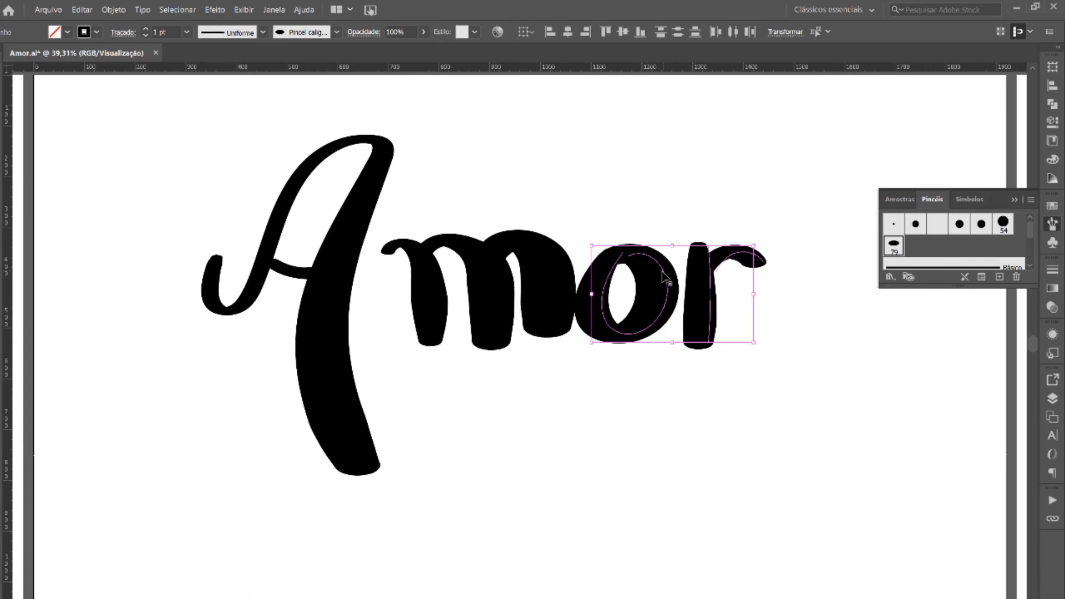
{"action": "key", "text": "shift+Right"}
{"action": "key", "text": "shift+Right"}
{"action": "left_click", "coordinate": [566, 383]}
Move the A with its crossbar slightly to the right, closer to the m.
{"action": "left_click", "coordinate": [356, 263]}
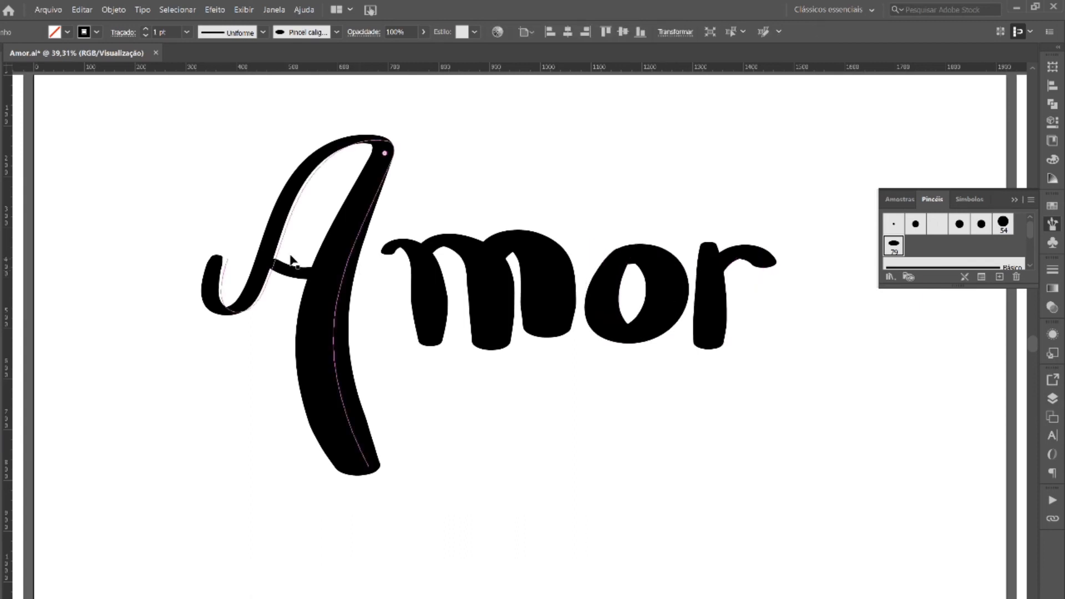
{"action": "left_click", "coordinate": [256, 266], "text": "shift"}
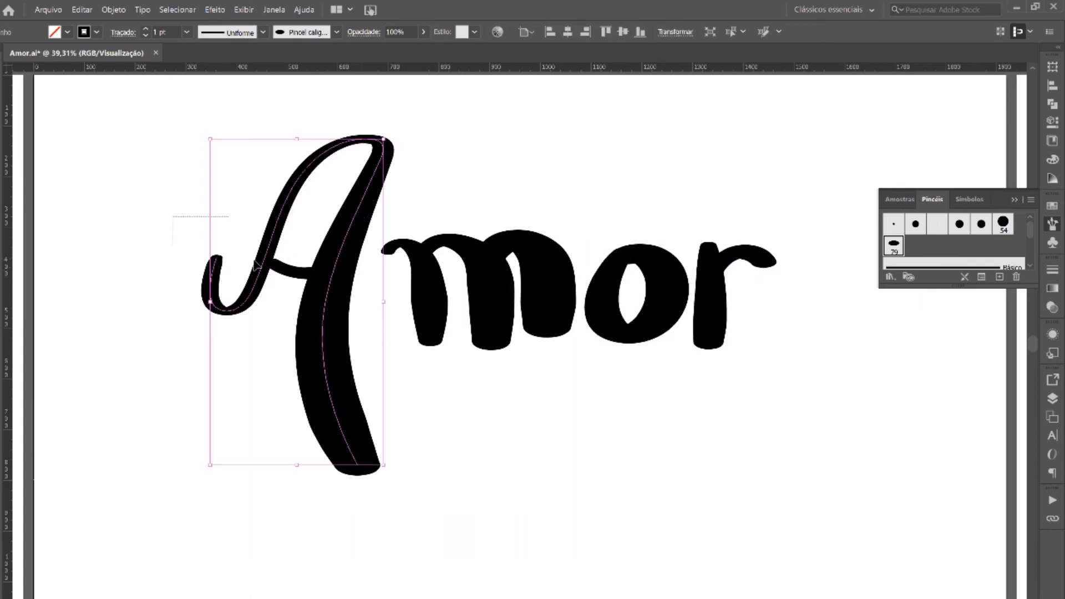
{"action": "key", "text": "shift+Right"}
{"action": "key", "text": "shift+Right"}
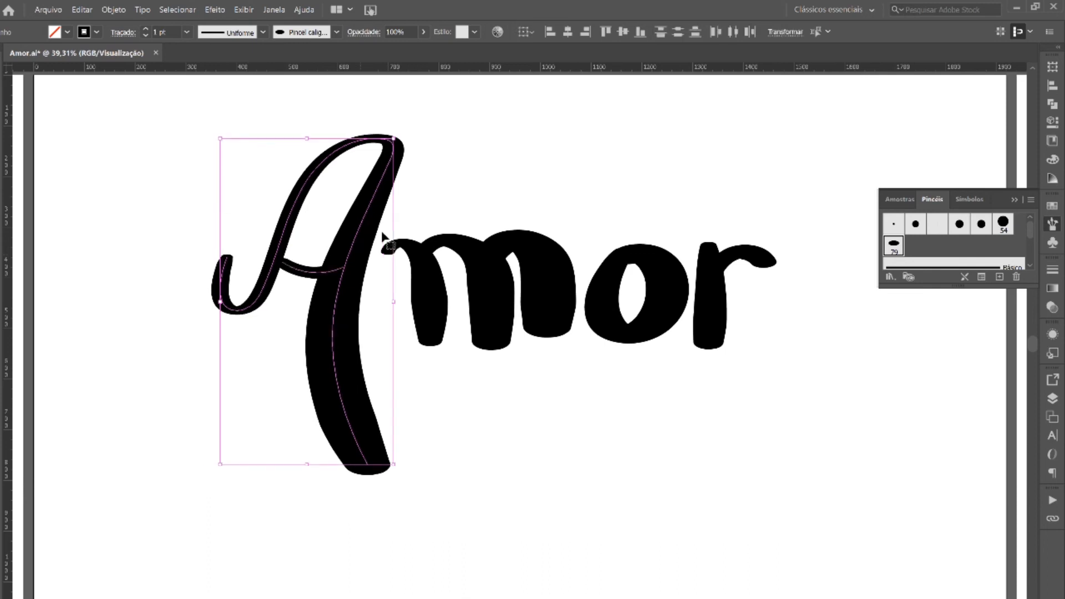
{"action": "left_click", "coordinate": [451, 172]}
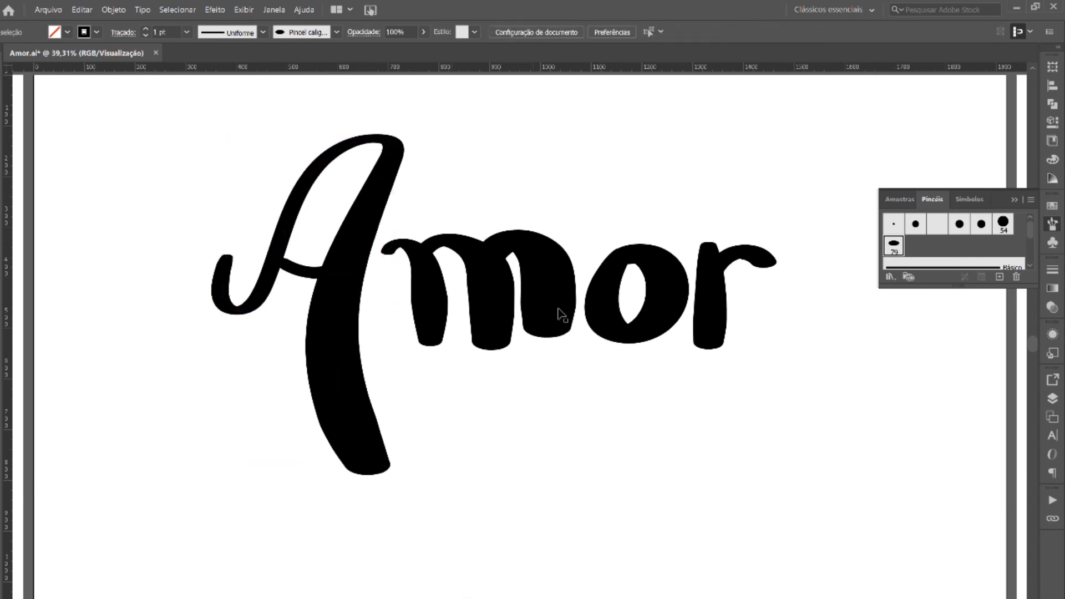
Examine the editable paths and anchor points of the o and r brush strokes with the Direct Selection tool.
{"action": "left_click", "coordinate": [657, 264]}
{"action": "key", "text": "a"}
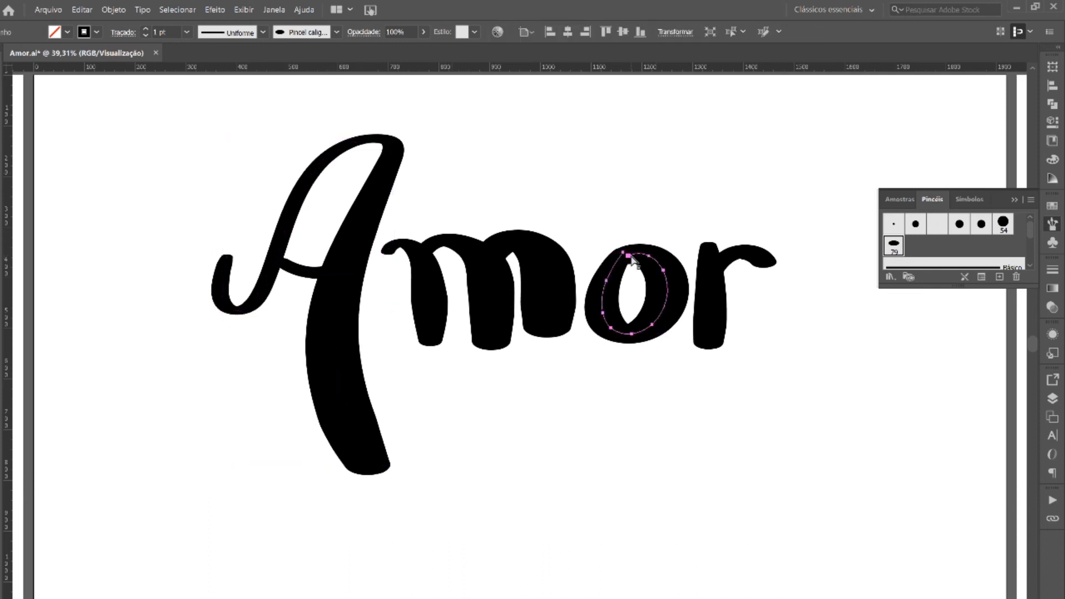
{"action": "left_click", "coordinate": [628, 256]}
{"action": "left_click_drag", "start_coordinate": [628, 255], "coordinate": [622, 252]}
{"action": "key", "text": "v"}
{"action": "key", "text": "a"}
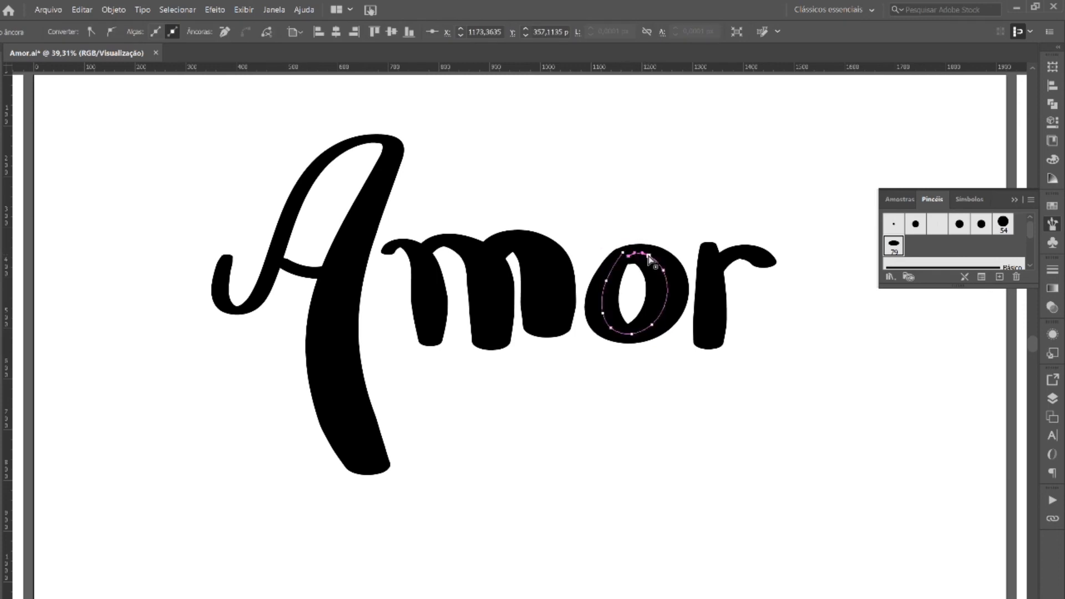
{"action": "left_click", "coordinate": [754, 247]}
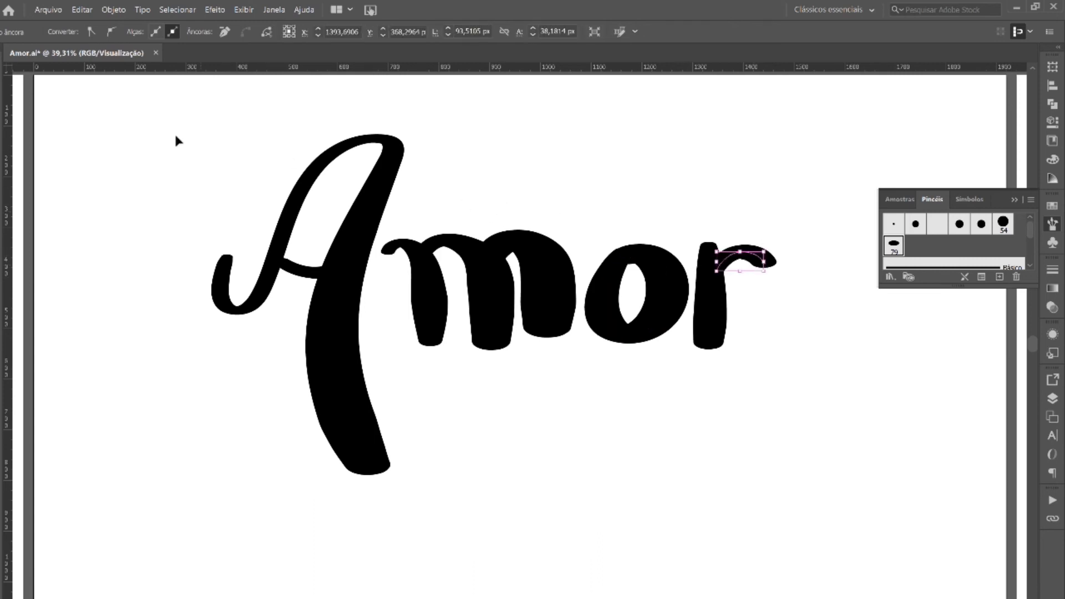
{"action": "left_click", "coordinate": [132, 125]}
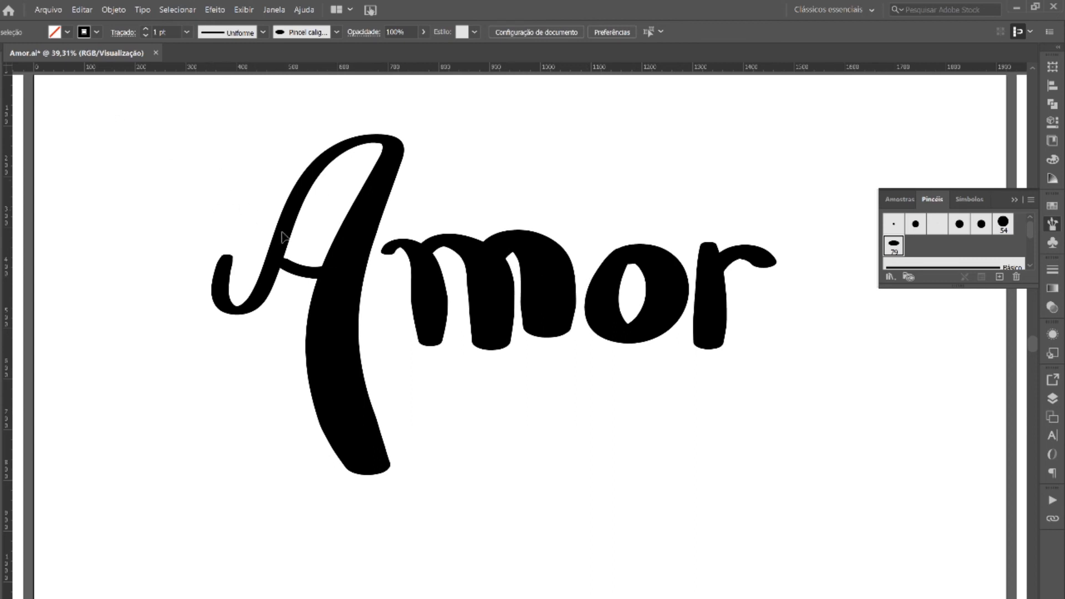
Convert all the "Amor" brush strokes to outlined shapes with Contornar traçado, and check the A, m and o shapes individually.
{"action": "left_click_drag", "start_coordinate": [214, 179], "coordinate": [728, 406]}
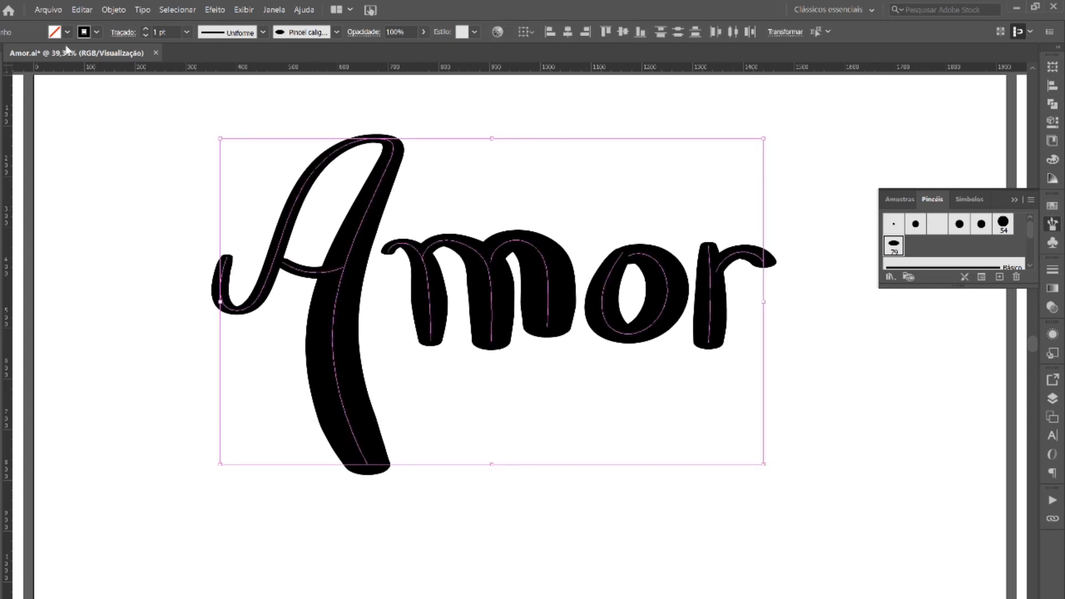
{"action": "left_click", "coordinate": [113, 10]}
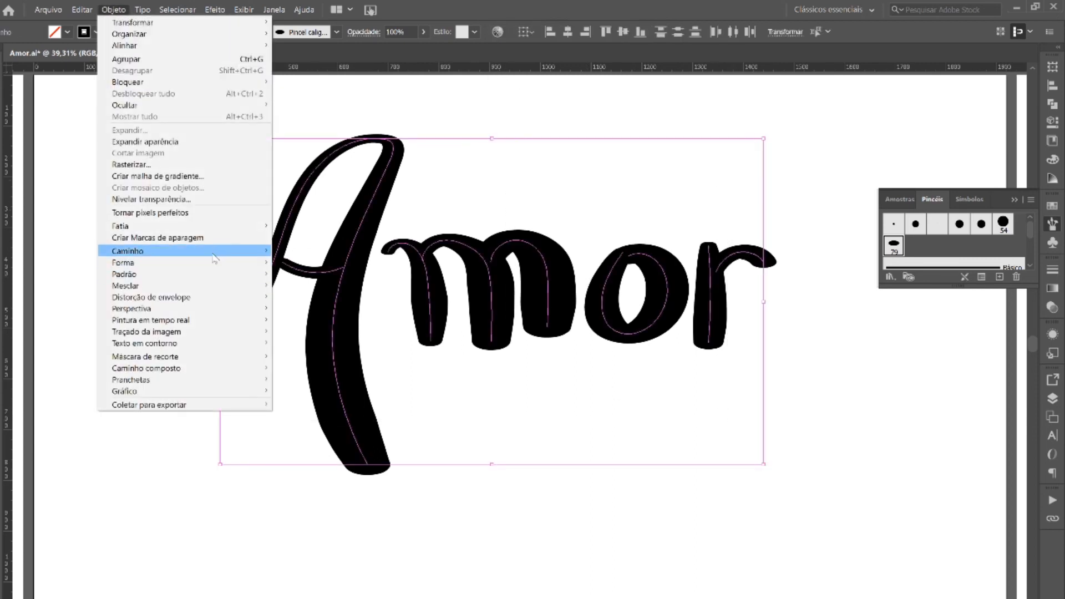
{"action": "mouse_move", "coordinate": [215, 254]}
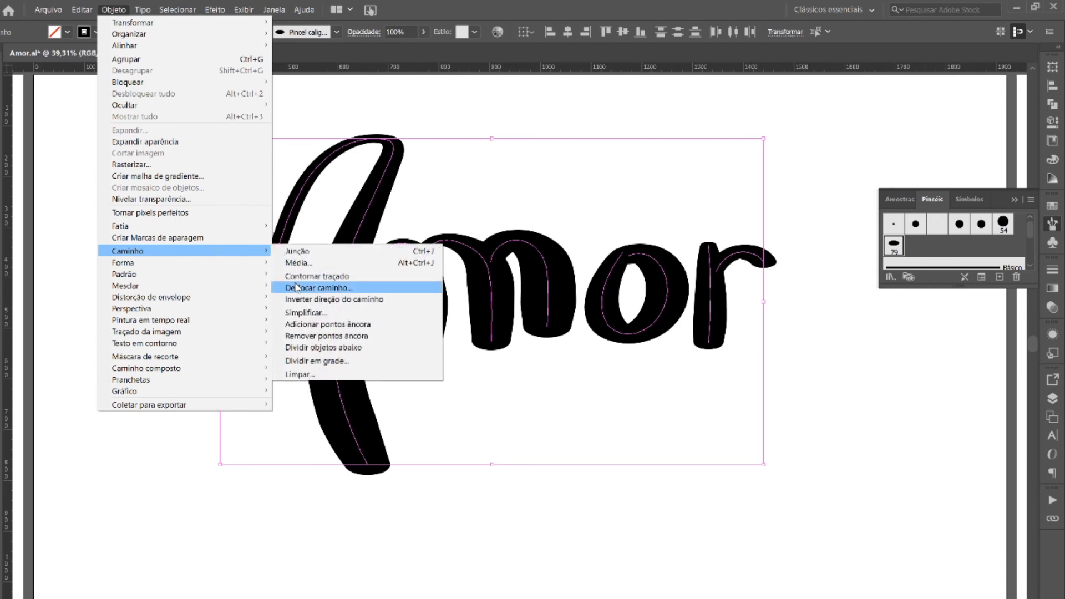
{"action": "left_click", "coordinate": [320, 279]}
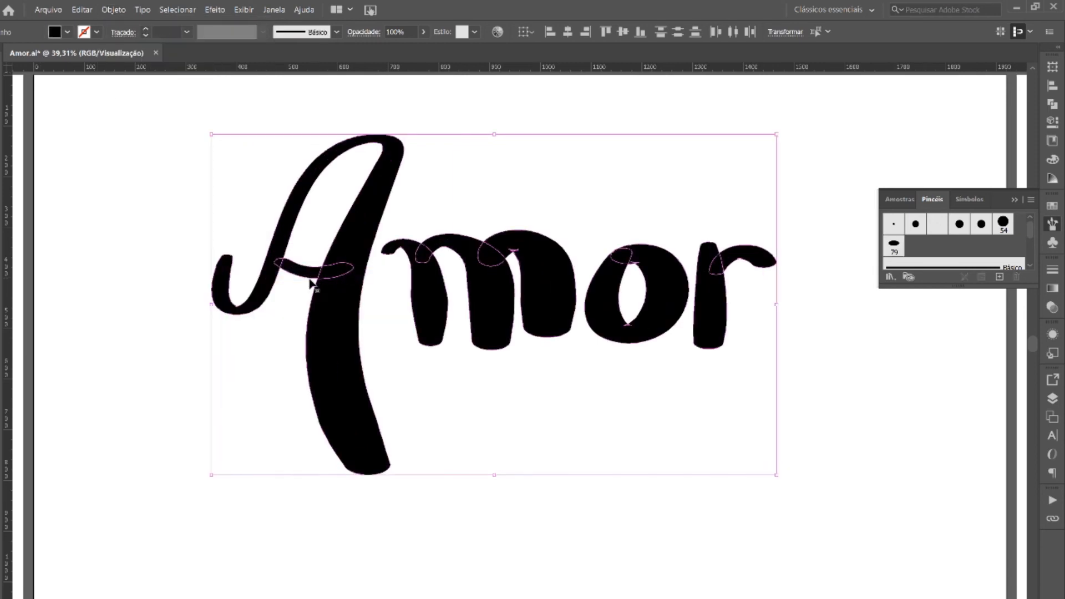
{"action": "left_click", "coordinate": [259, 478]}
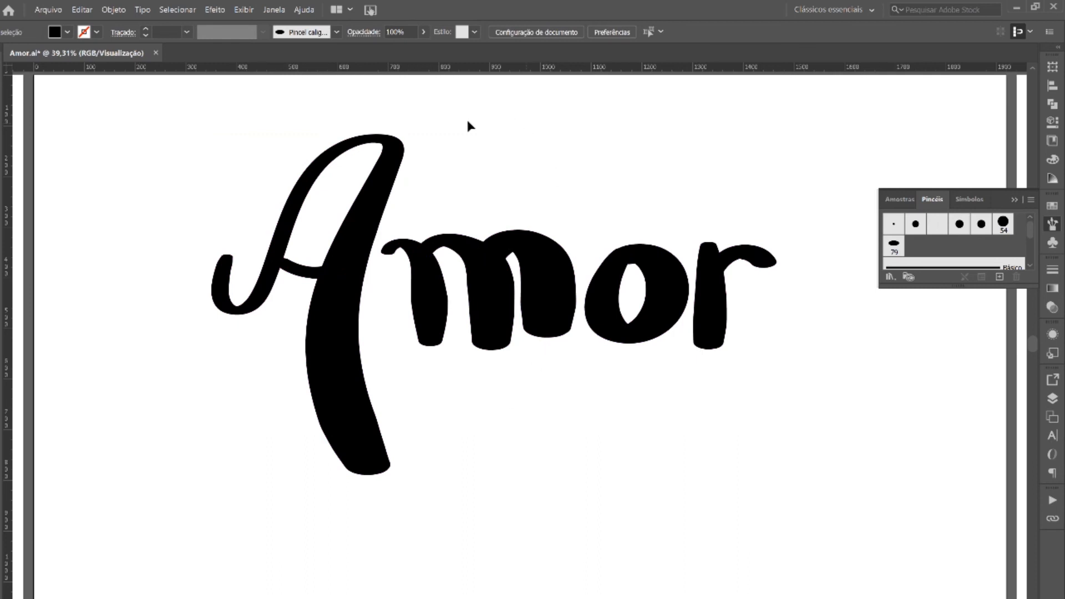
{"action": "left_click", "coordinate": [358, 232]}
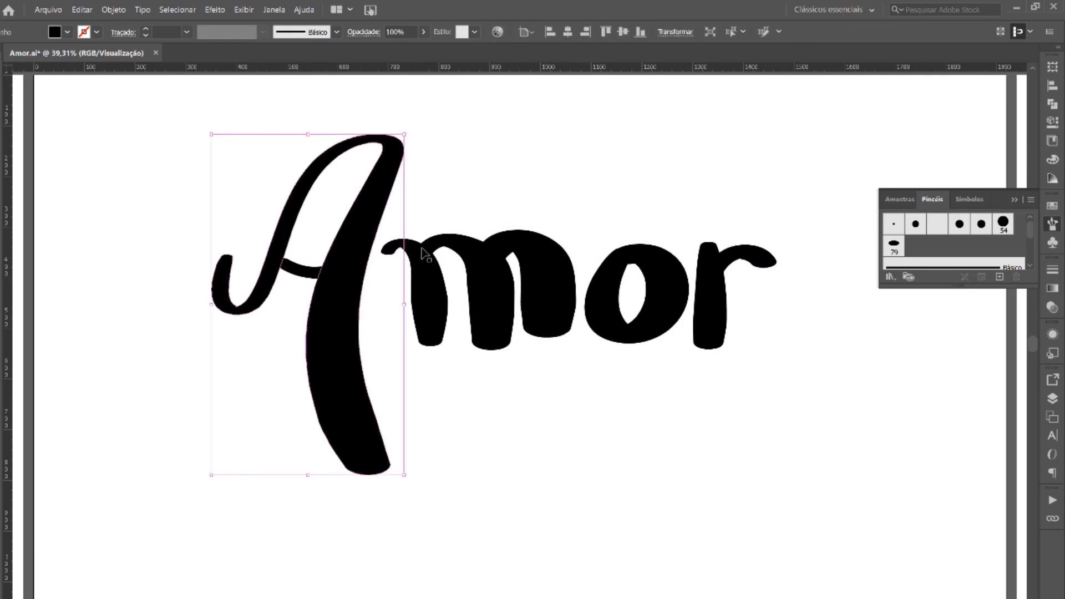
{"action": "left_click", "coordinate": [443, 242]}
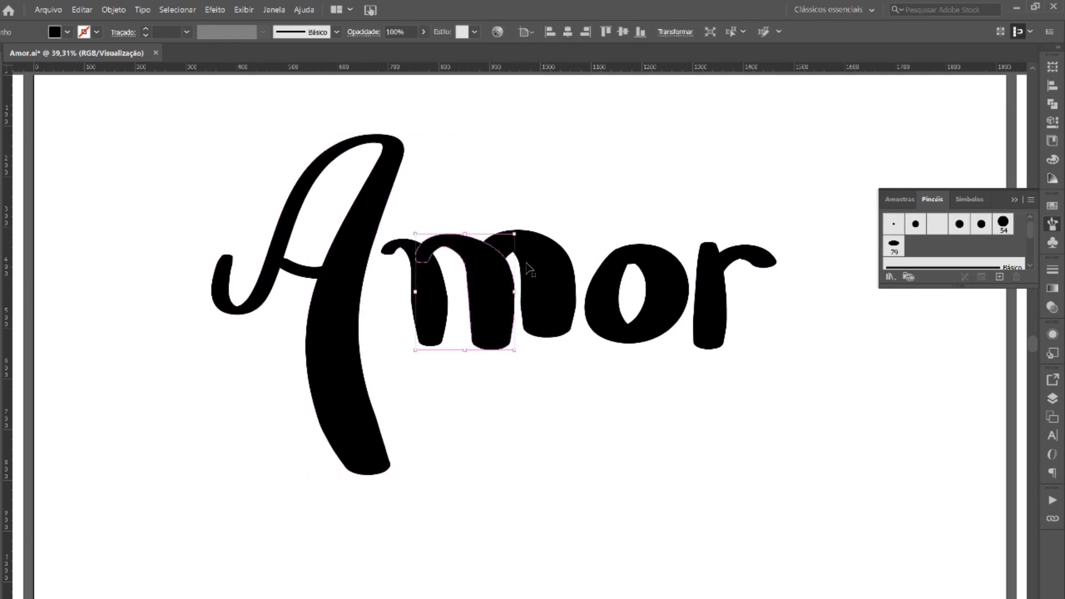
{"action": "left_click", "coordinate": [533, 245]}
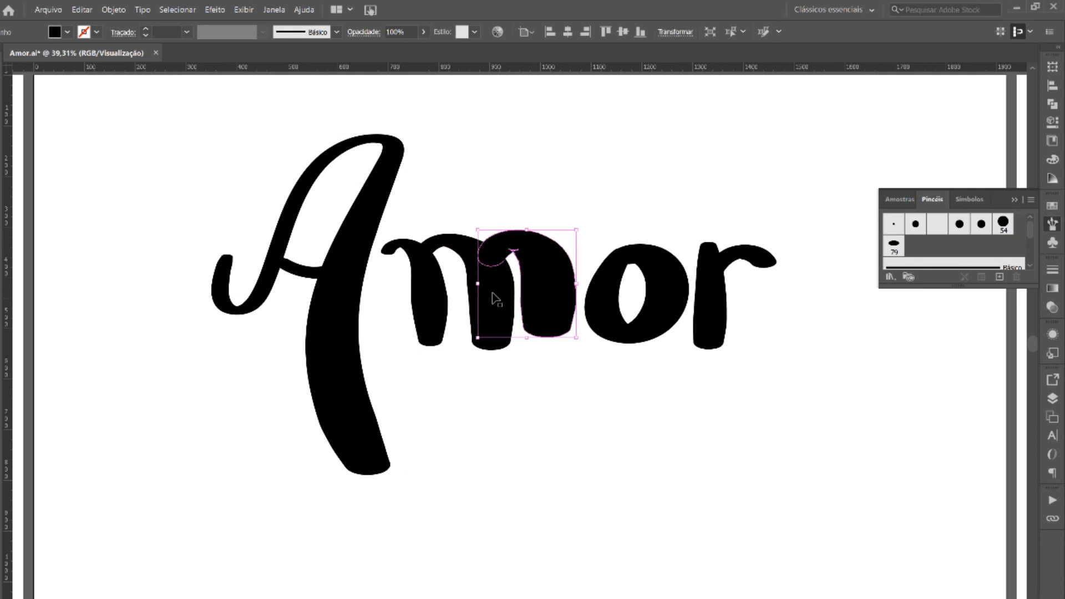
{"action": "left_click", "coordinate": [677, 282]}
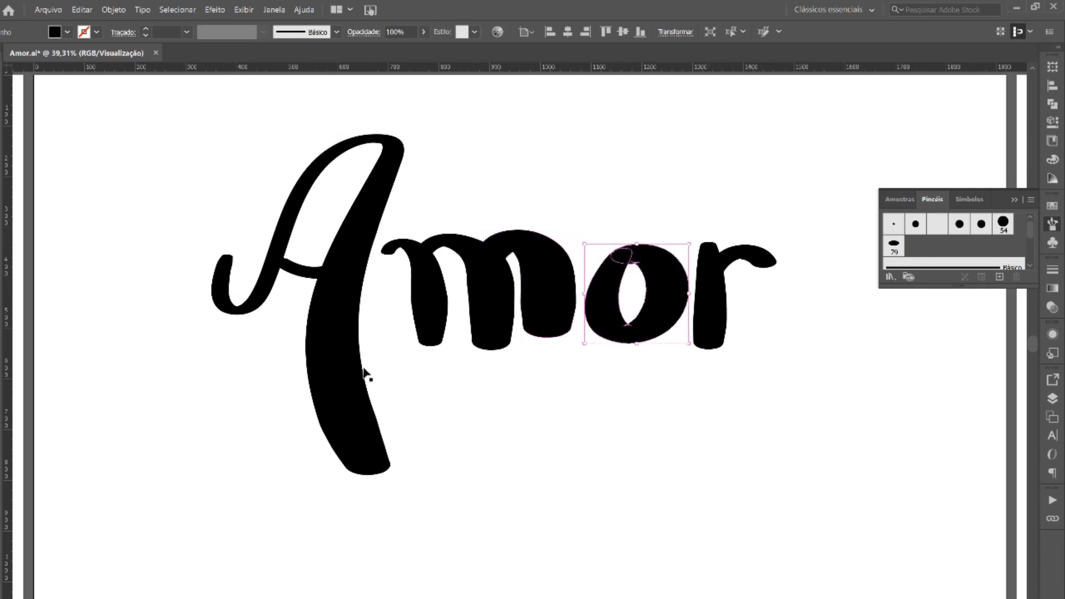
Remove two anchor points from the lower-left end of the A's thick stem.
{"action": "left_click", "coordinate": [355, 404]}
{"action": "key", "text": "a"}
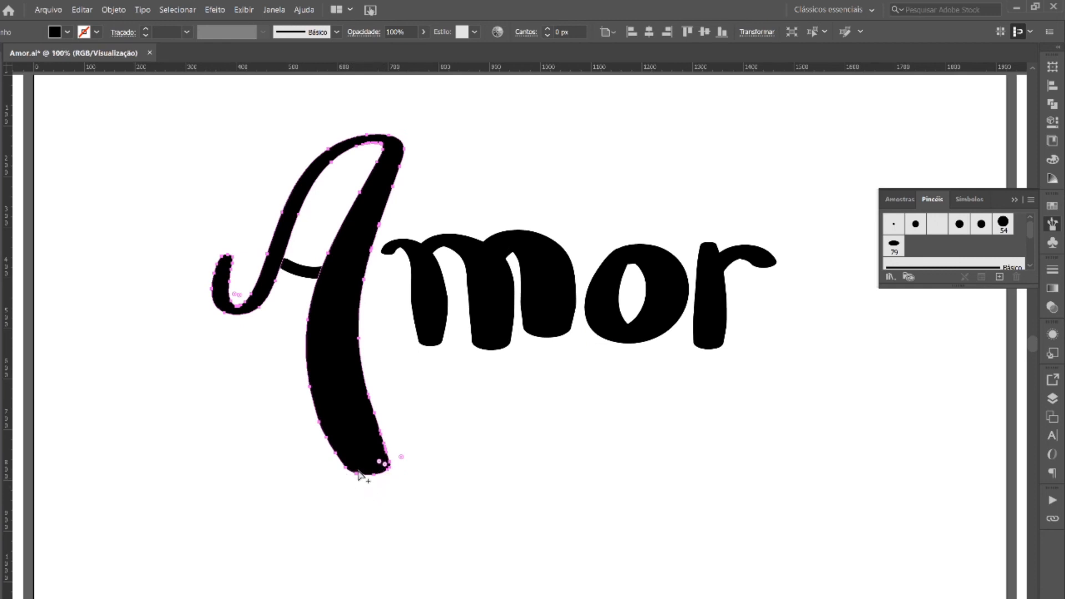
{"action": "scroll", "coordinate": [355, 478], "scroll_direction": "up", "scroll_amount": 4}
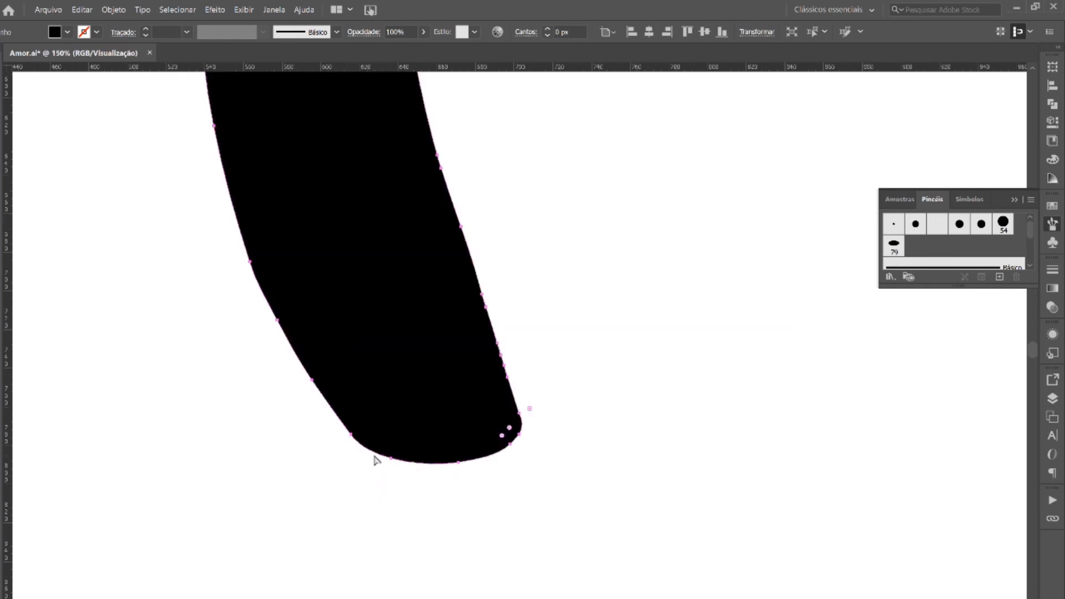
{"action": "left_click", "coordinate": [352, 435]}
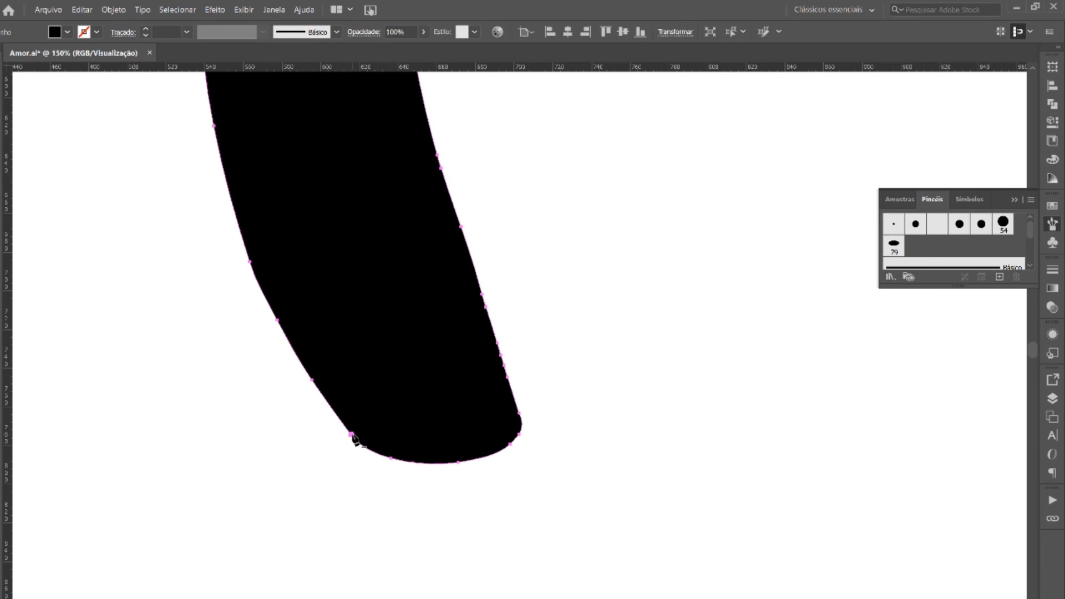
{"action": "left_click", "coordinate": [351, 435]}
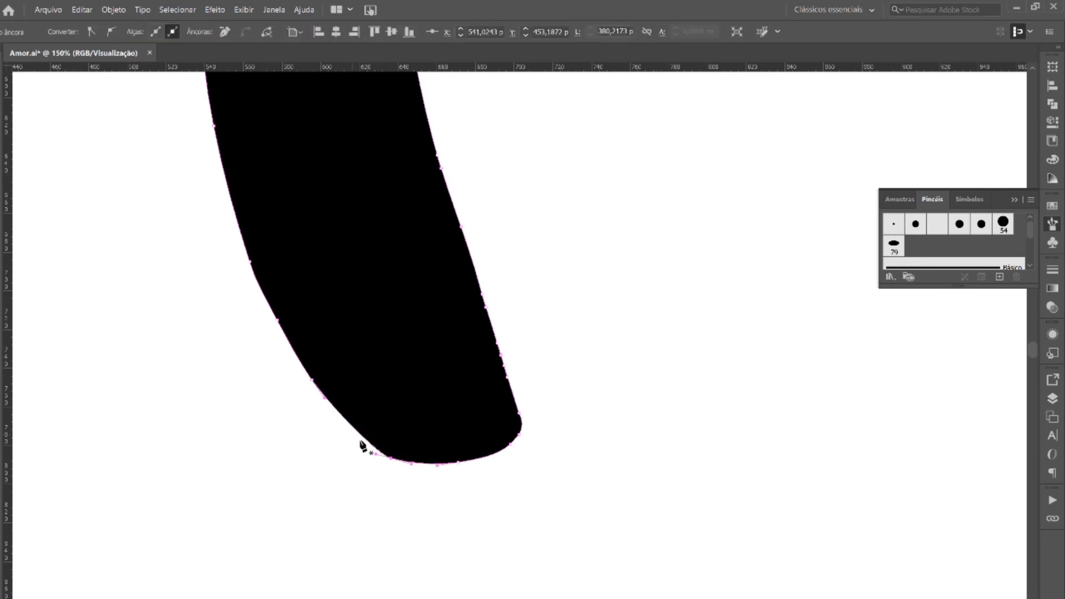
{"action": "left_click", "coordinate": [392, 458]}
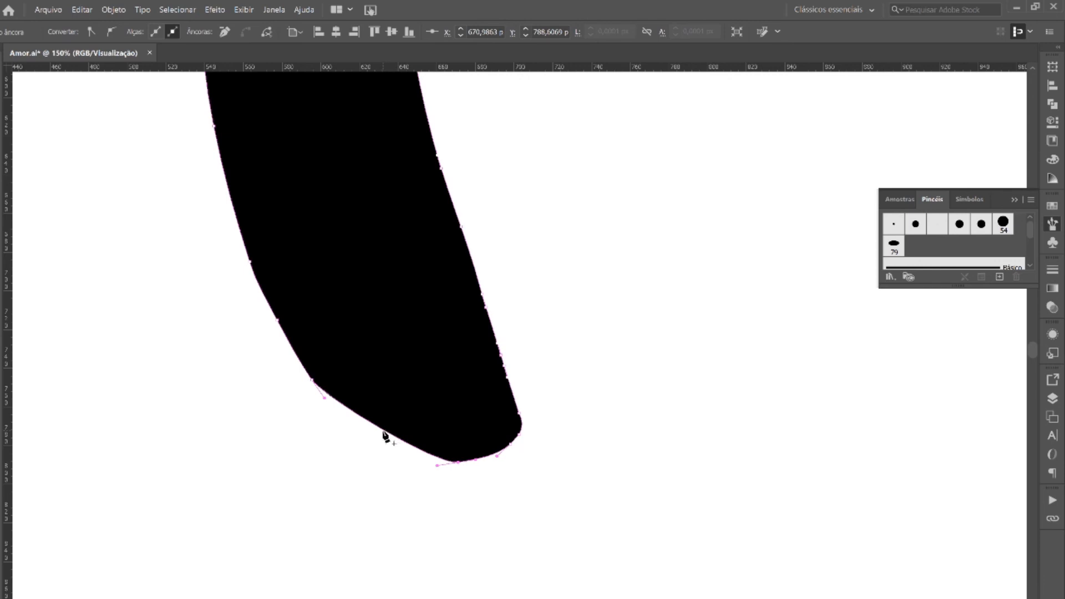
Add an anchor point on the lower-left edge of the A's stem and pull it outward into a smooth rounded corner.
{"action": "left_click", "coordinate": [384, 432]}
{"action": "left_click_drag", "start_coordinate": [382, 432], "coordinate": [371, 459]}
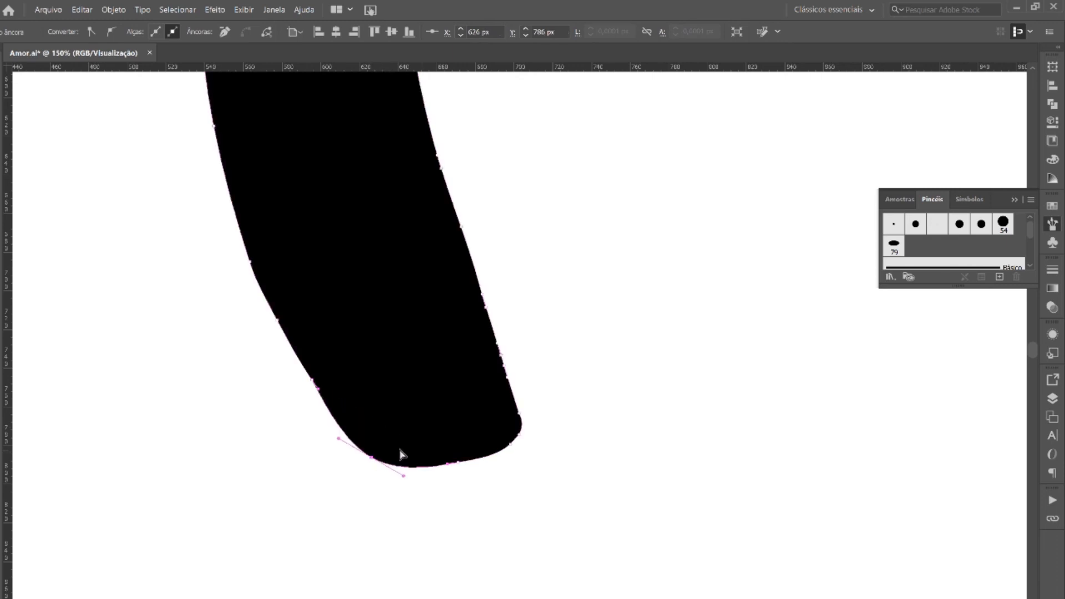
{"action": "left_click", "coordinate": [379, 492]}
{"action": "scroll", "coordinate": [383, 392], "scroll_direction": "down", "scroll_amount": 5}
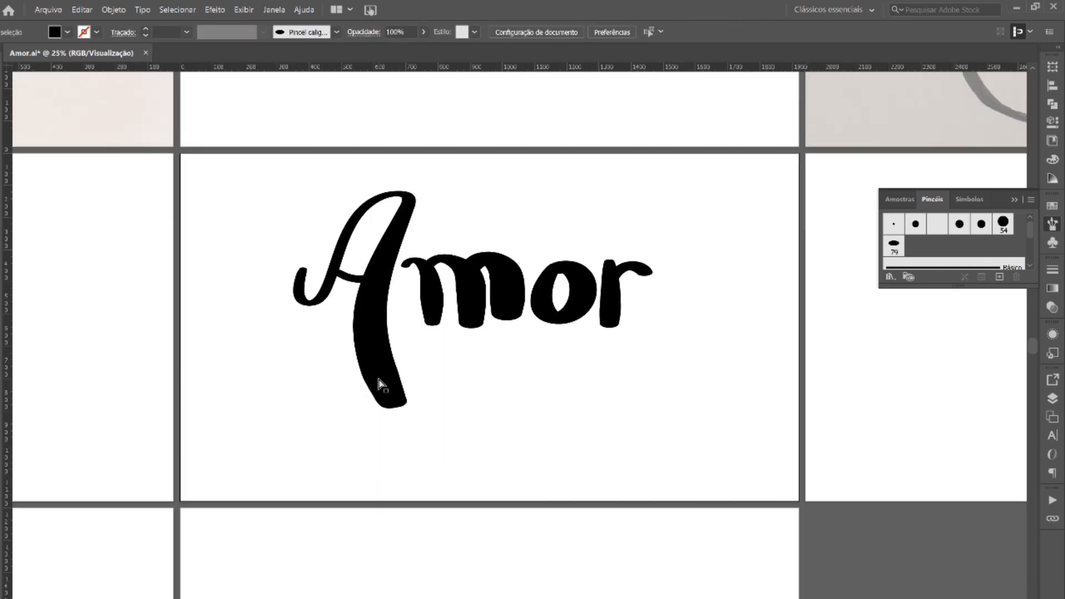